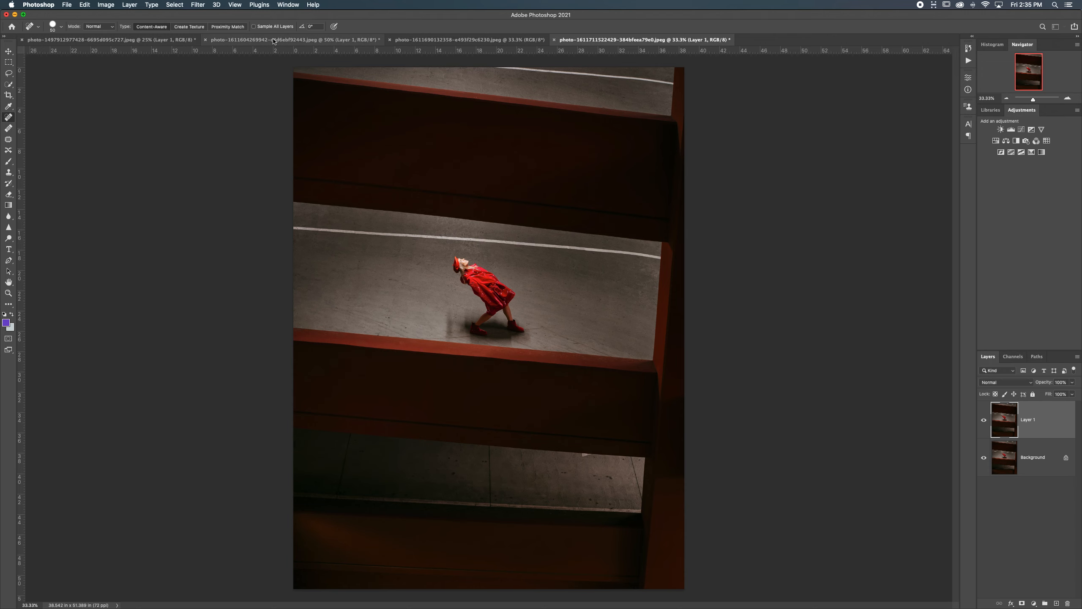
Switch to the woman's blossom portrait, merge Layer 1 into the Background and duplicate the Background layer
left_click(138, 41)
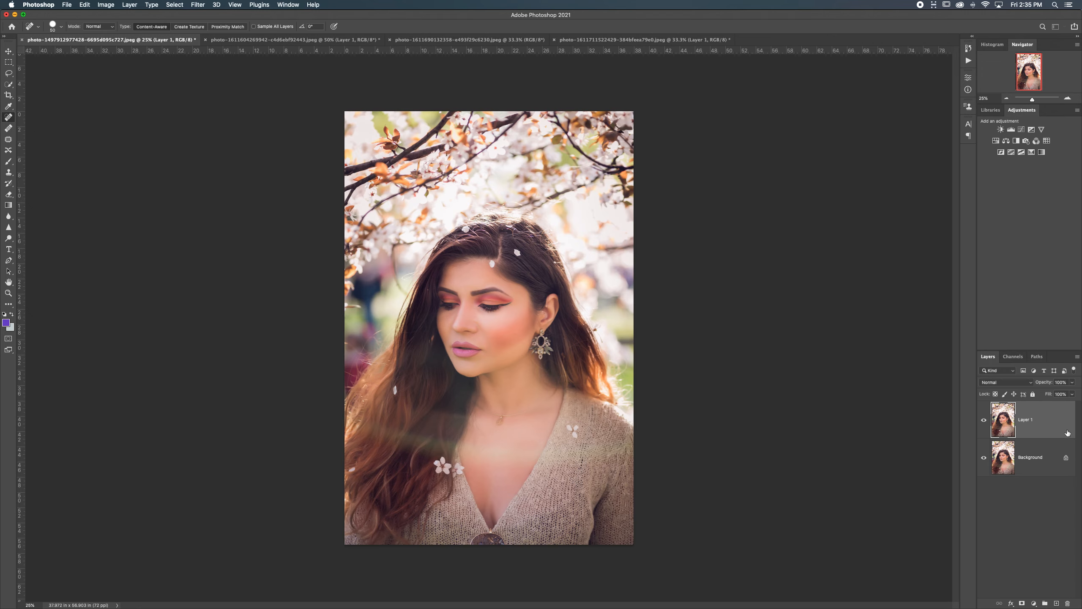
key("super+e")
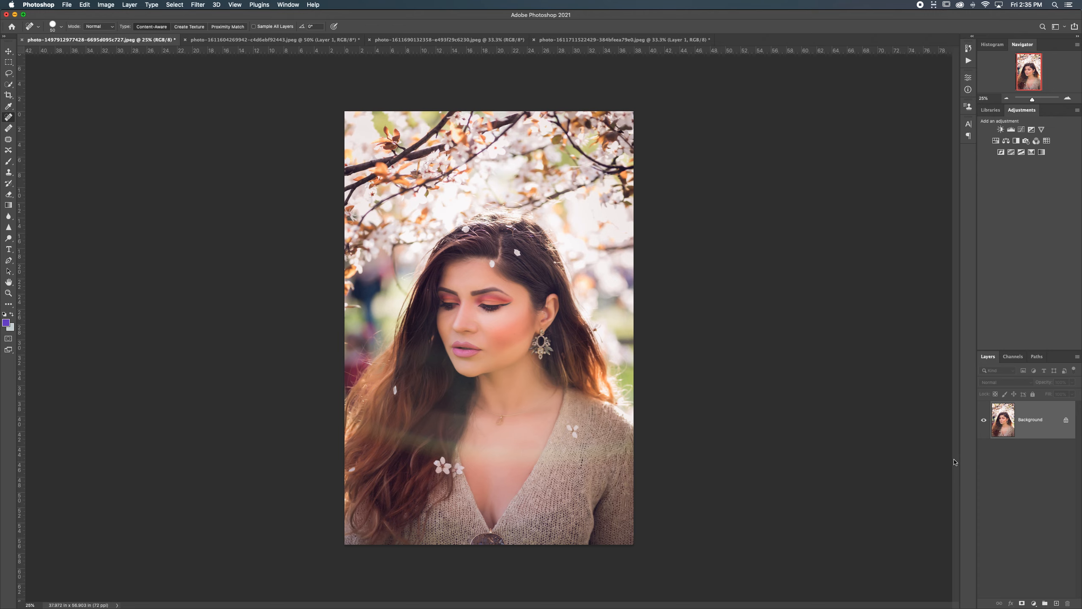
key("super+j")
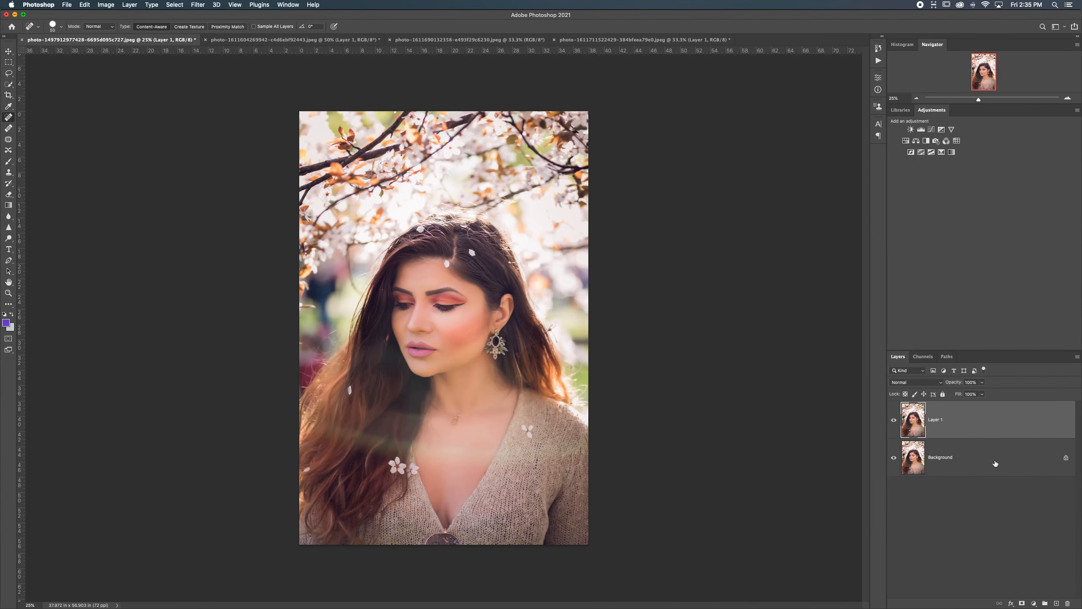
Delete Layer 1 and make two separate duplicates of the Background layer
key("BackSpace")
left_click_drag(981, 426, 1058, 602)
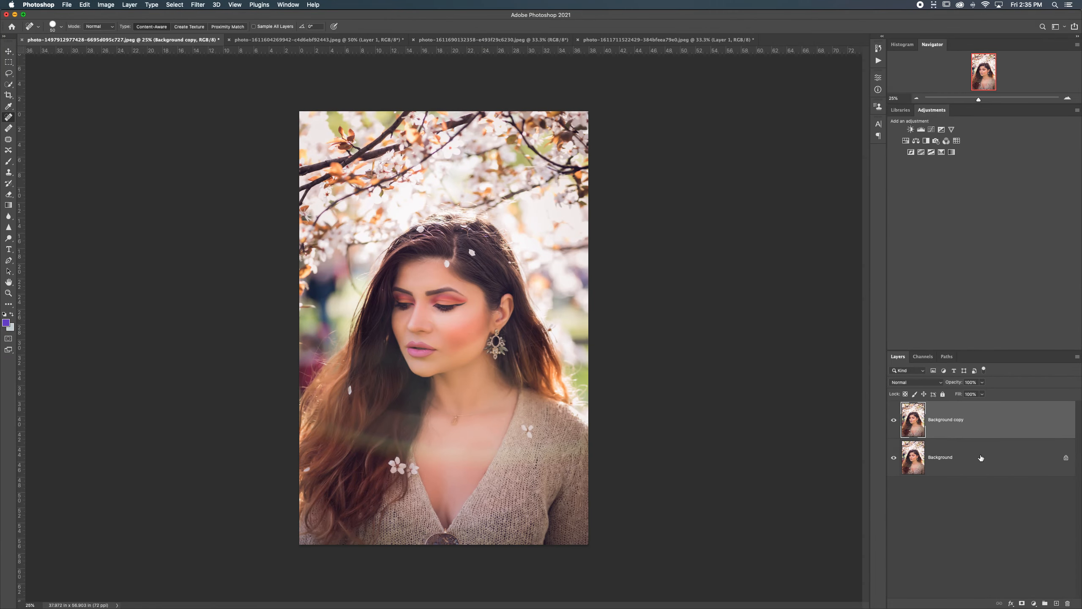
right_click(981, 457)
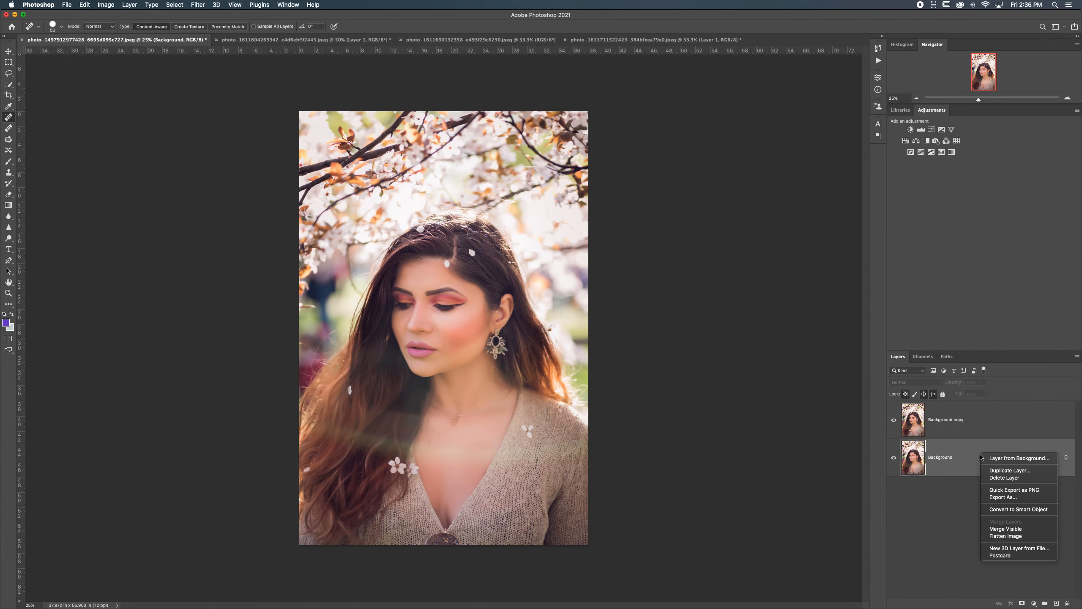
left_click(1003, 470)
left_click(618, 281)
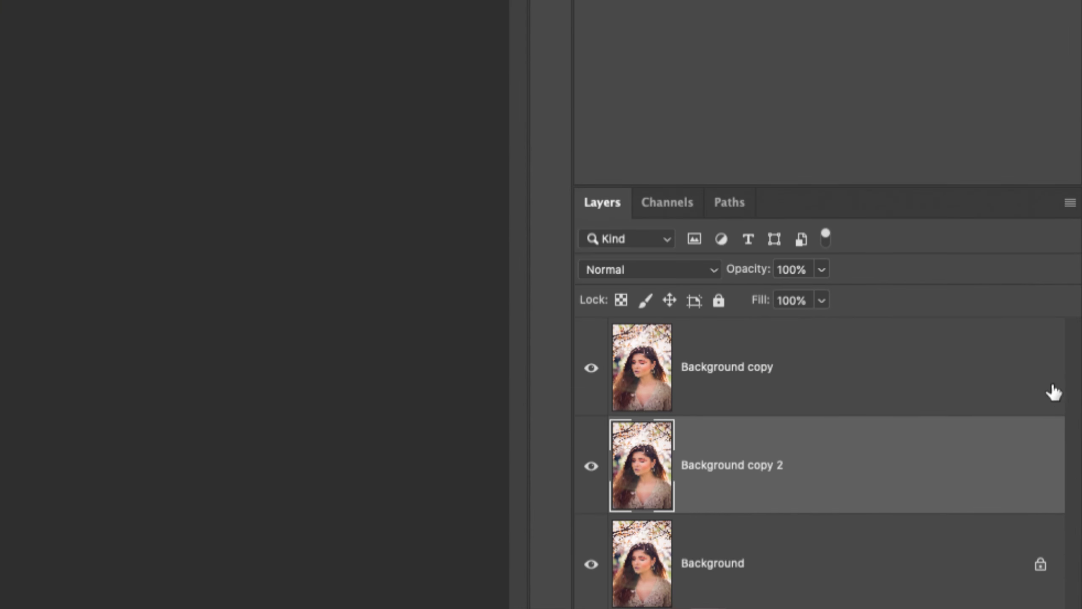
Delete both background copies and duplicate the Background layer once as Layer 1
left_click(1052, 392)
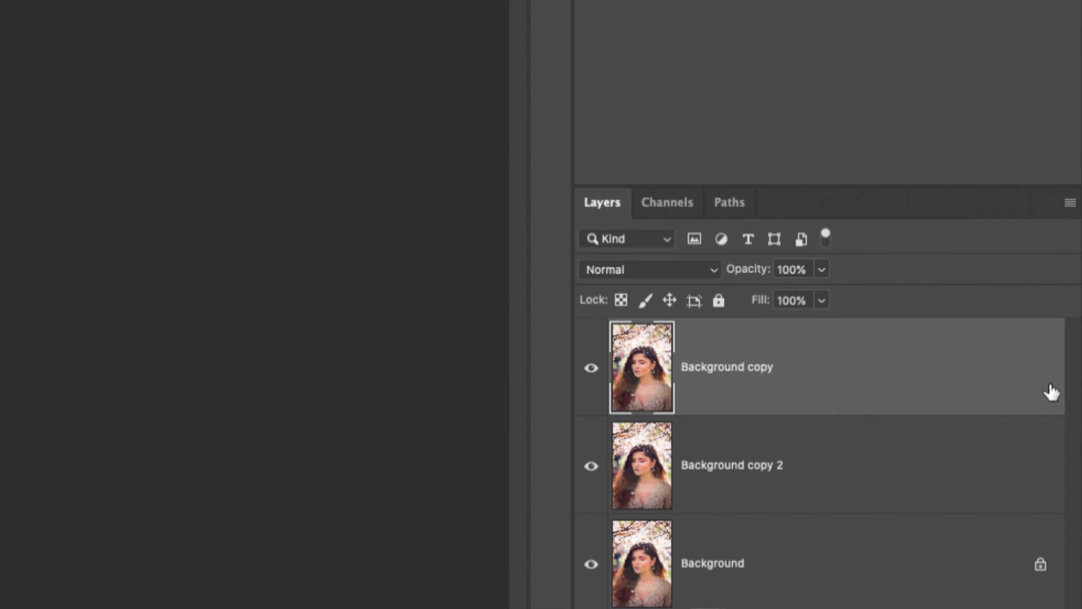
key("Delete")
key("Delete")
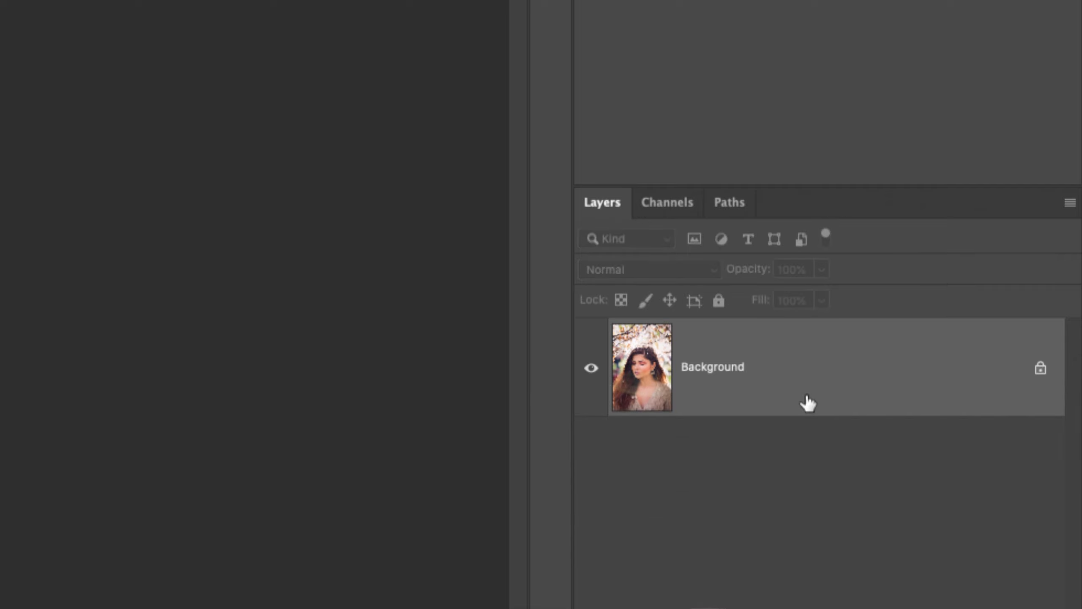
key("ctrl+j")
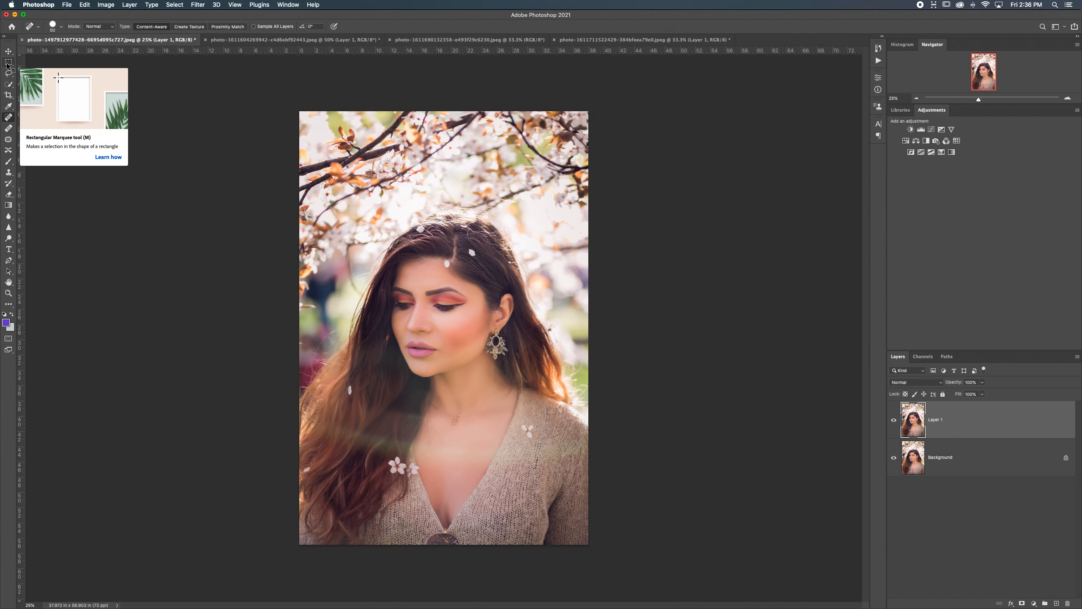
Make a rectangular selection over the face and neck and fill it with purple using a 1400 px brush on Layer 1
left_click(49, 201)
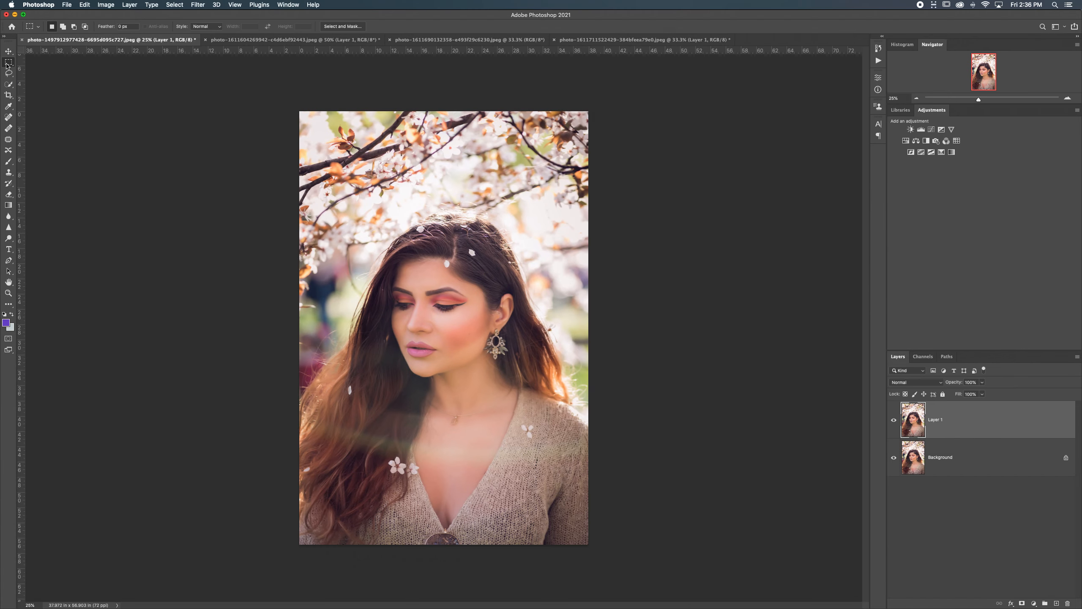
mouse_move(423, 246)
left_mouse_down()
mouse_move(477, 371)
mouse_move(522, 412)
left_mouse_up()
key("b")
mouse_move(496, 371)
left_mouse_down()
mouse_move(377, 306)
mouse_move(537, 248)
mouse_move(495, 243)
mouse_move(373, 277)
mouse_move(385, 253)
mouse_move(561, 276)
mouse_move(398, 328)
mouse_move(436, 334)
left_mouse_up()
key("bracketright")
key("bracketright")
key("bracketright")
key("bracketright")
key("bracketright")
key("bracketright")
key("bracketright")
key("bracketright")
key("bracketright")
key("bracketright")
key("bracketright")
key("bracketright")
key("bracketright")
mouse_move(553, 344)
left_mouse_down()
mouse_move(528, 367)
mouse_move(448, 379)
mouse_move(435, 329)
left_mouse_up()
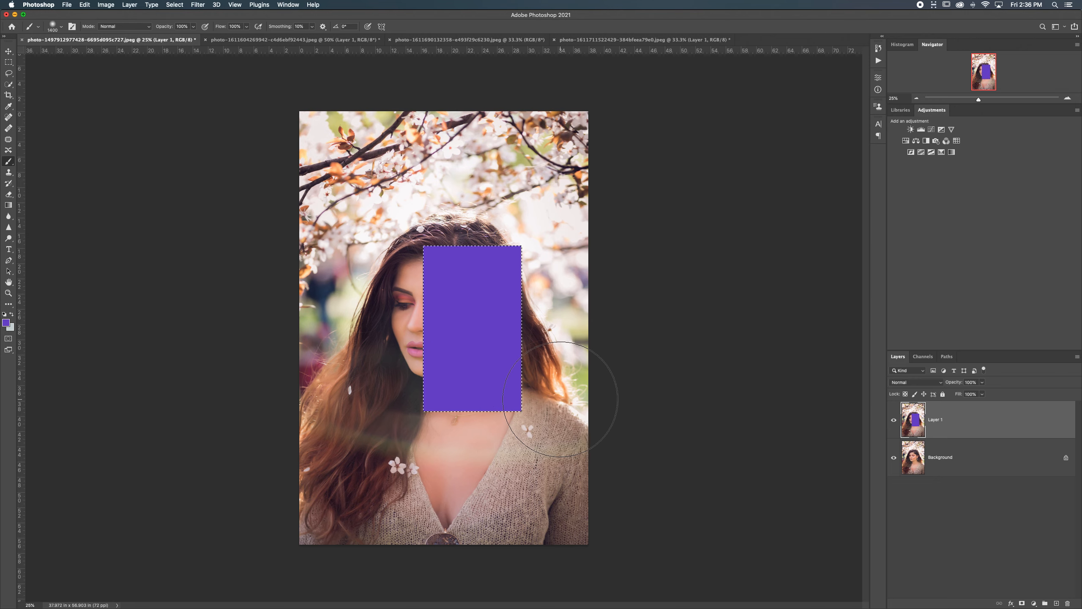
Undo the purple brush strokes and clear the rectangular selection
key("super+z")
key("super+z")
key("super+z")
key("super+z")
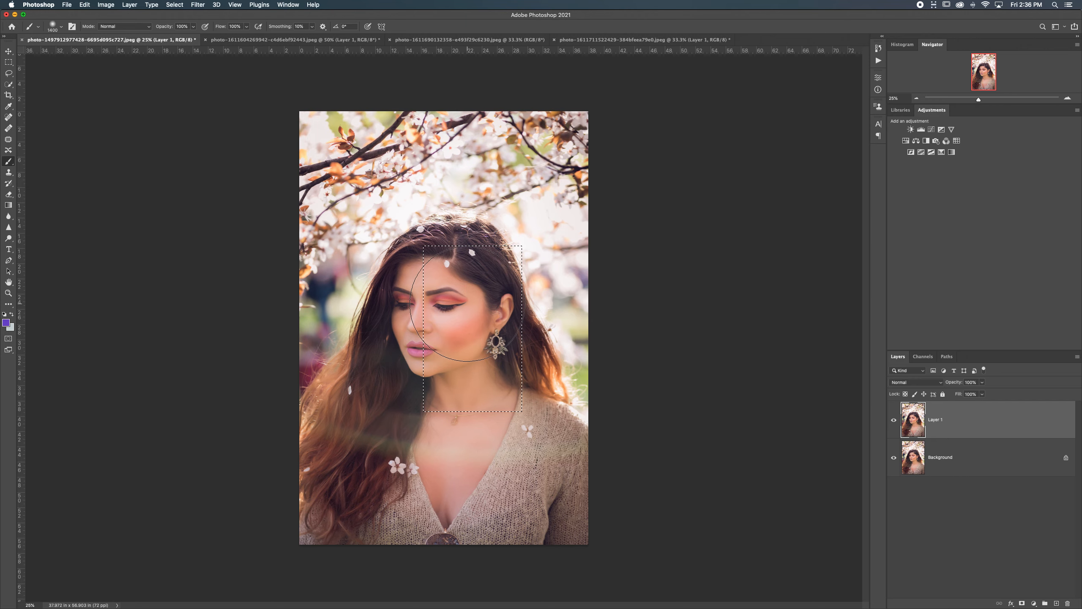
key("super+d")
Select the neck and chest skin with Quick Selection and sample a skin tone there as the brush colour
key("w")
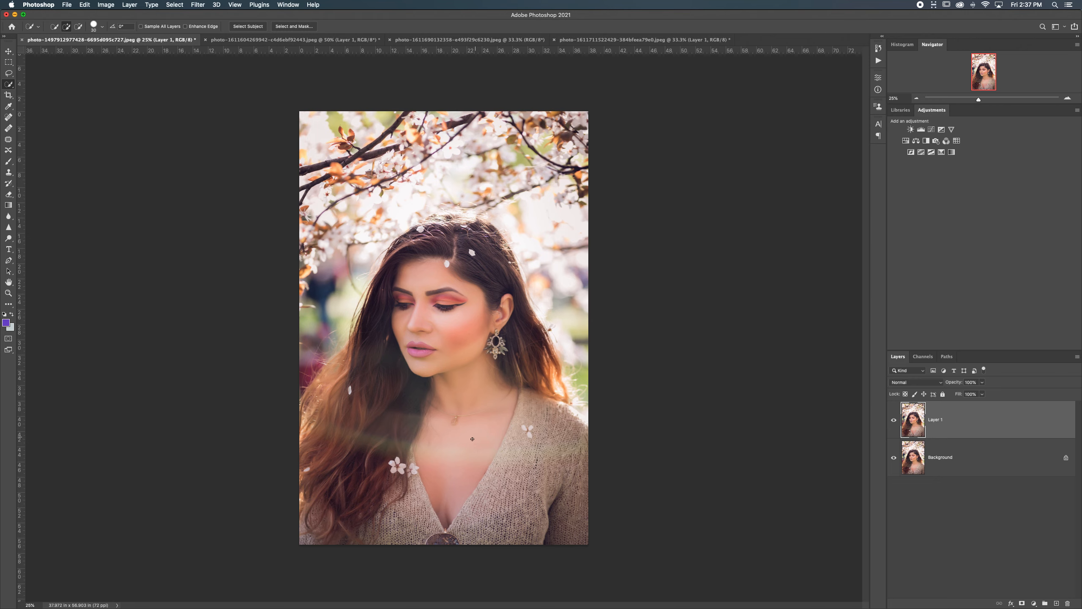
left_click(464, 465)
key("b")
left_click(486, 441, "alt")
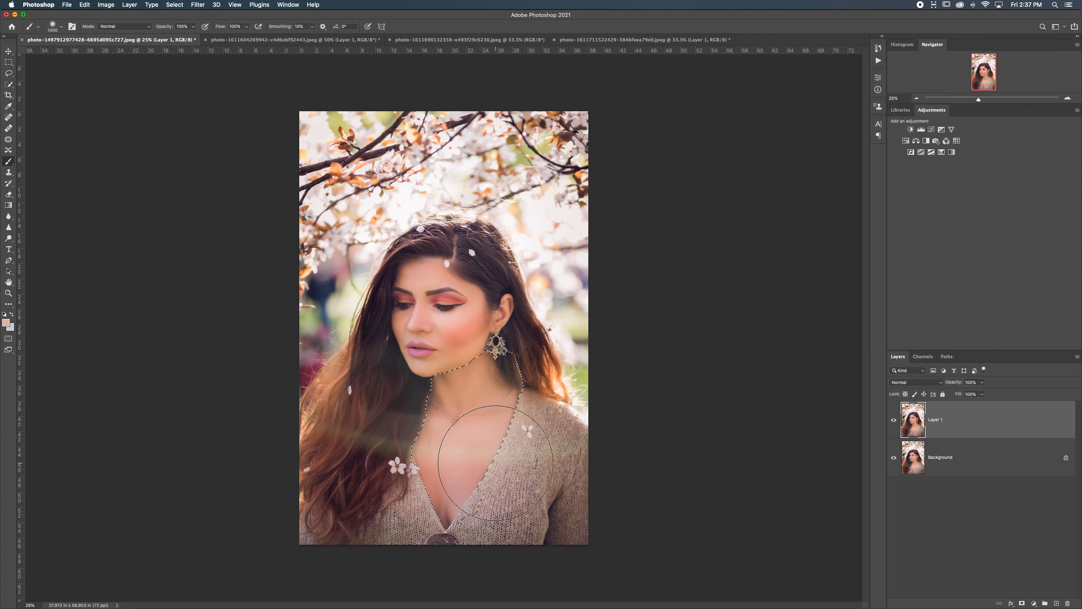
Reduce the brush size to 250 px and set its opacity and flow to 10%
key("bracketleft")
key("bracketleft")
key("bracketleft")
key("bracketleft")
key("bracketleft")
key("bracketleft")
key("bracketleft")
key("bracketleft")
key("bracketleft")
key("bracketleft")
key("bracketleft")
key("bracketleft")
key("1")
key("shift+1")
Paint the sampled skin tone over the light flare across the selected chest area on Layer 1
left_click_drag(424, 452, 483, 455)
scroll(527, 455, "up", 6)
mouse_move(438, 461)
left_mouse_down()
mouse_move(427, 452)
mouse_move(483, 447)
mouse_move(457, 422)
mouse_move(196, 416)
left_mouse_up()
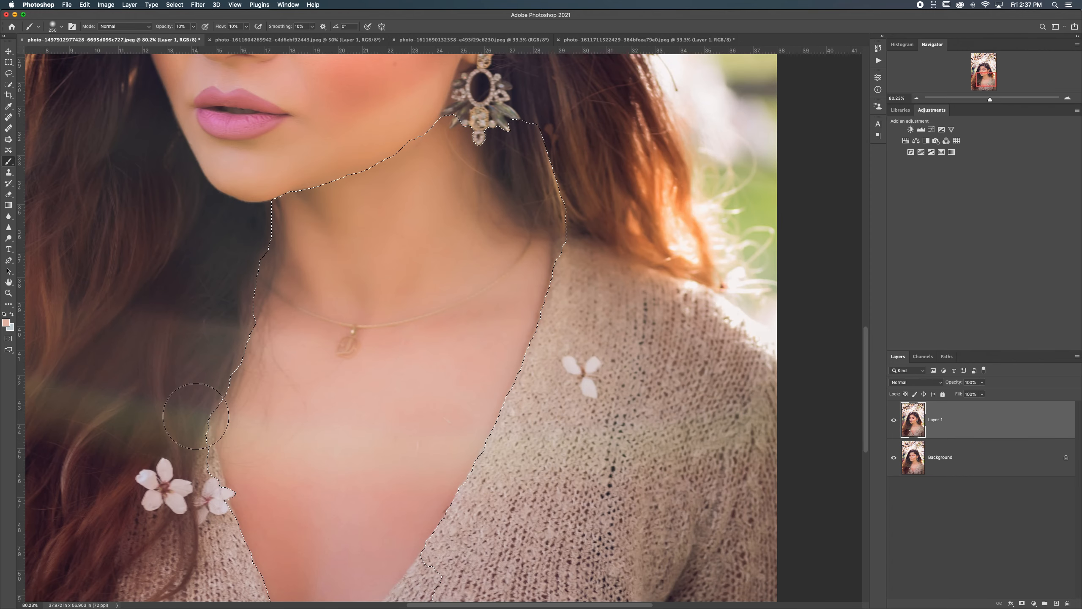
mouse_move(210, 463)
left_mouse_down()
mouse_move(263, 398)
mouse_move(289, 420)
left_mouse_up()
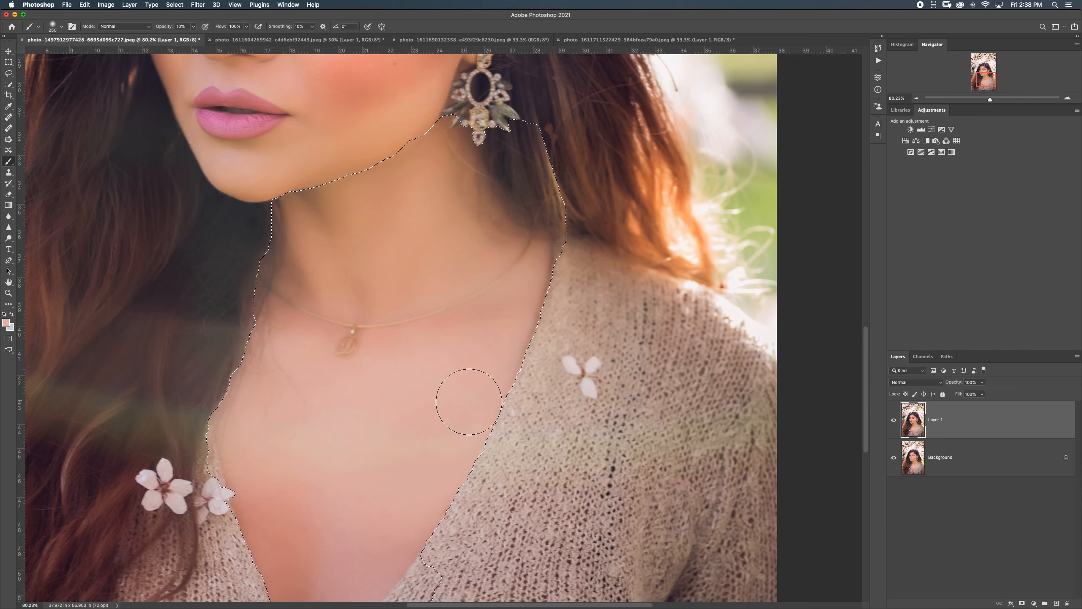
Toggle Layer 1's visibility repeatedly to compare the painted skin with the original
left_click(895, 420)
left_click(894, 420)
left_click(895, 420)
left_click(895, 421)
left_click(895, 420)
left_click(895, 420)
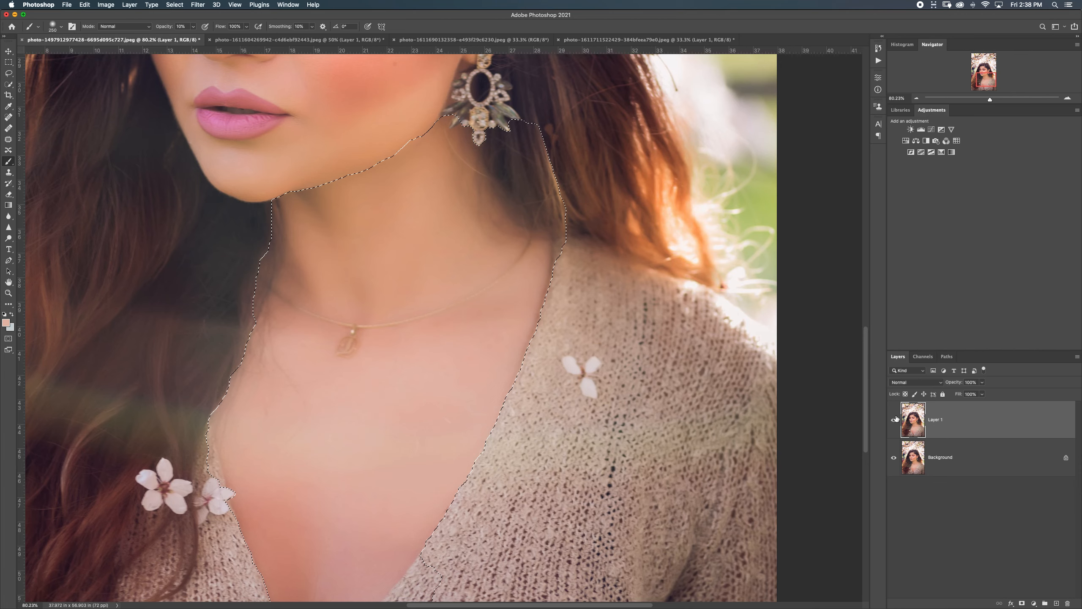
left_click(895, 420)
left_click(895, 419)
Discard the skin selection together with the painted Layer 1 and make a fresh duplicate of the Background layer
key("super+d")
left_click_drag(1013, 426, 1068, 603)
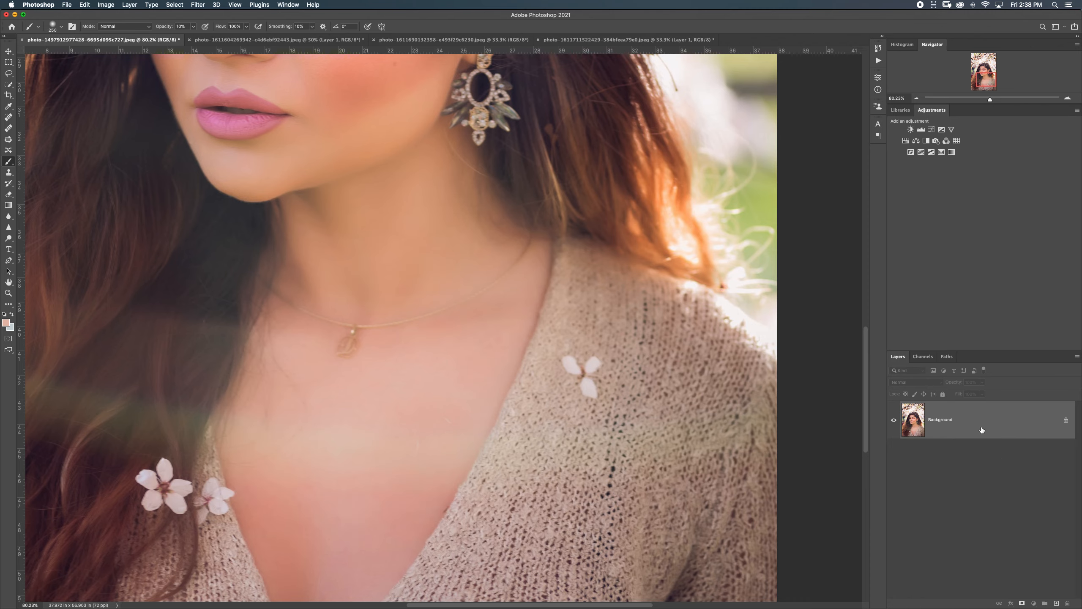
key("super+j")
scroll(378, 325, "up", 5)
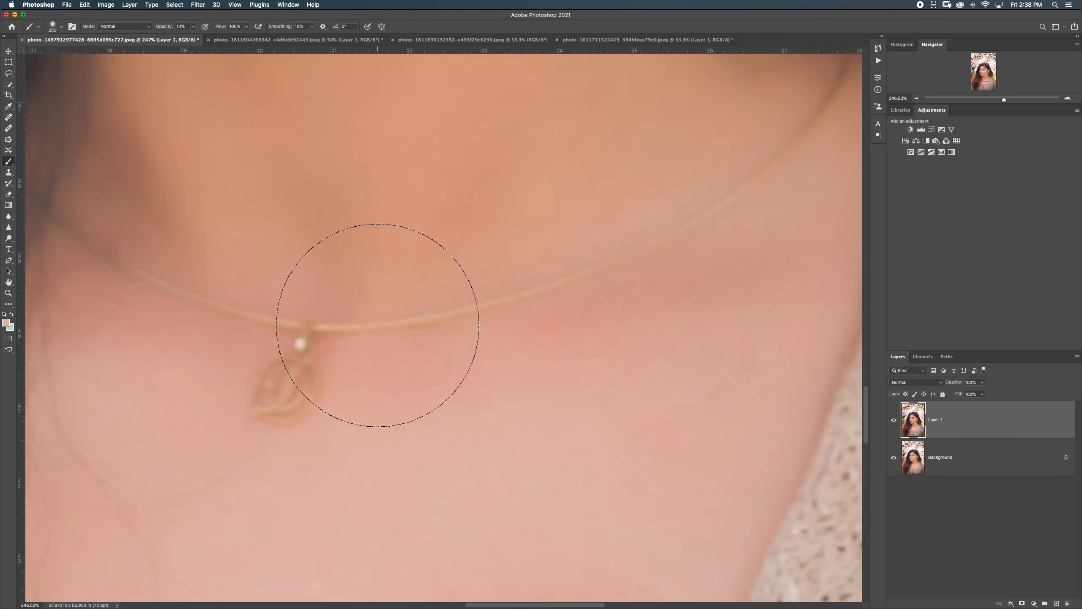
scroll(377, 325, "down", 6)
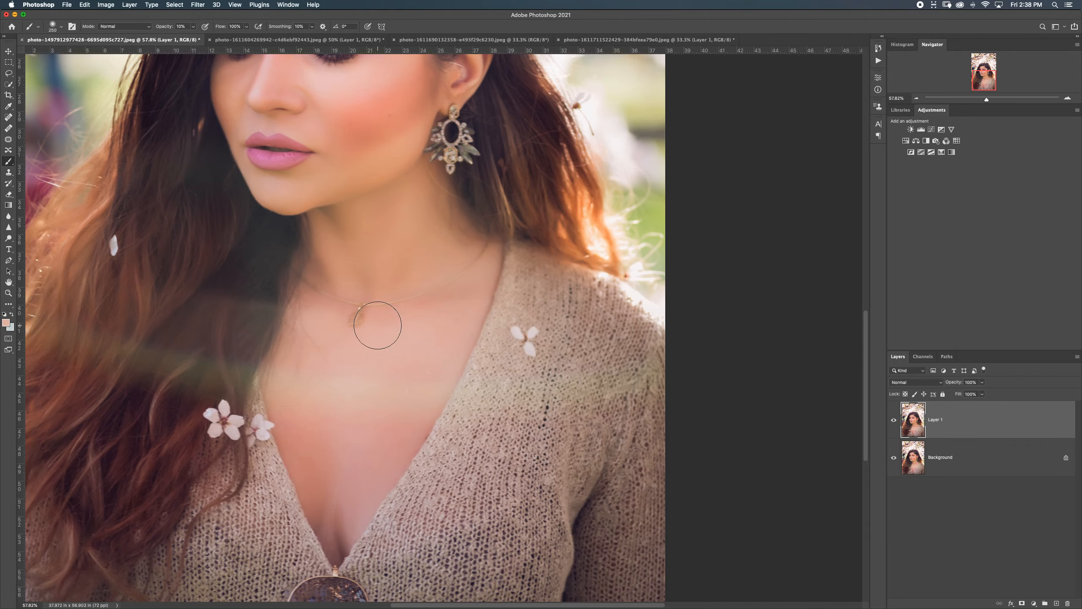
scroll(366, 331, "up", 4)
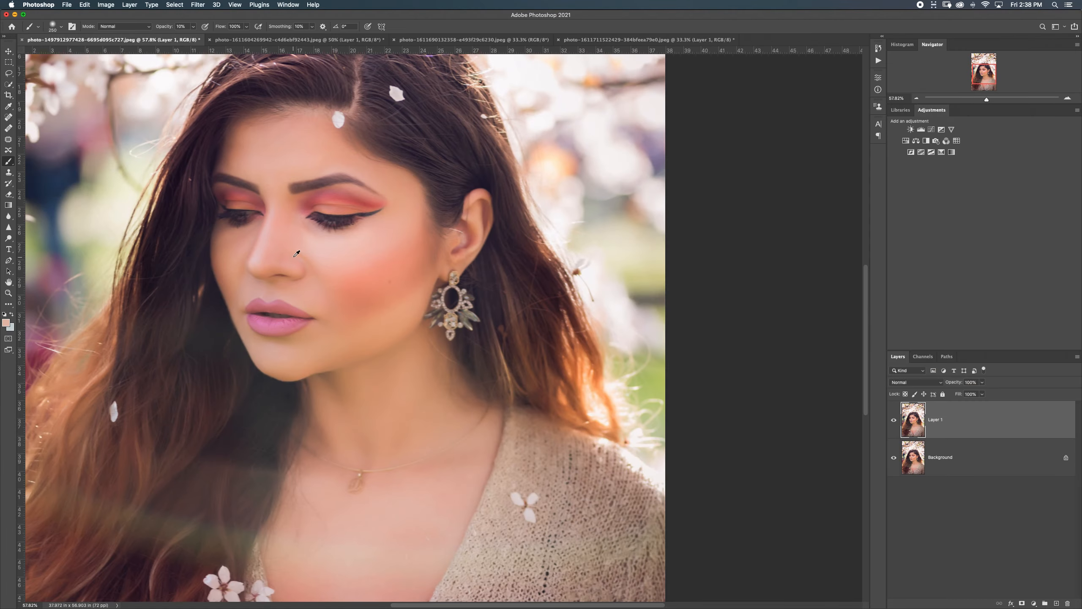
scroll(297, 253, "down", 5)
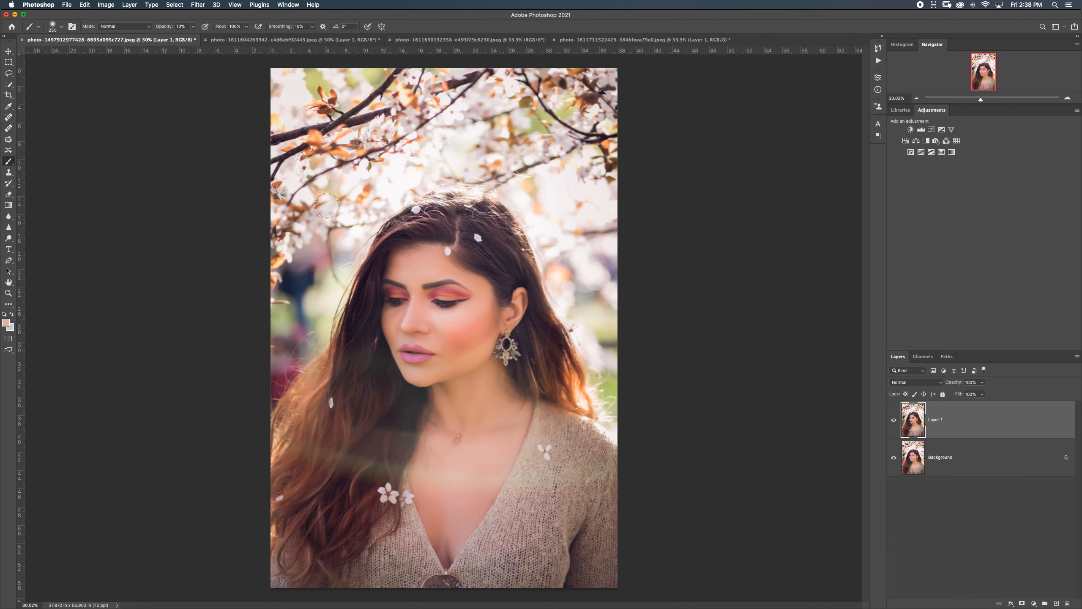
right_click(661, 230)
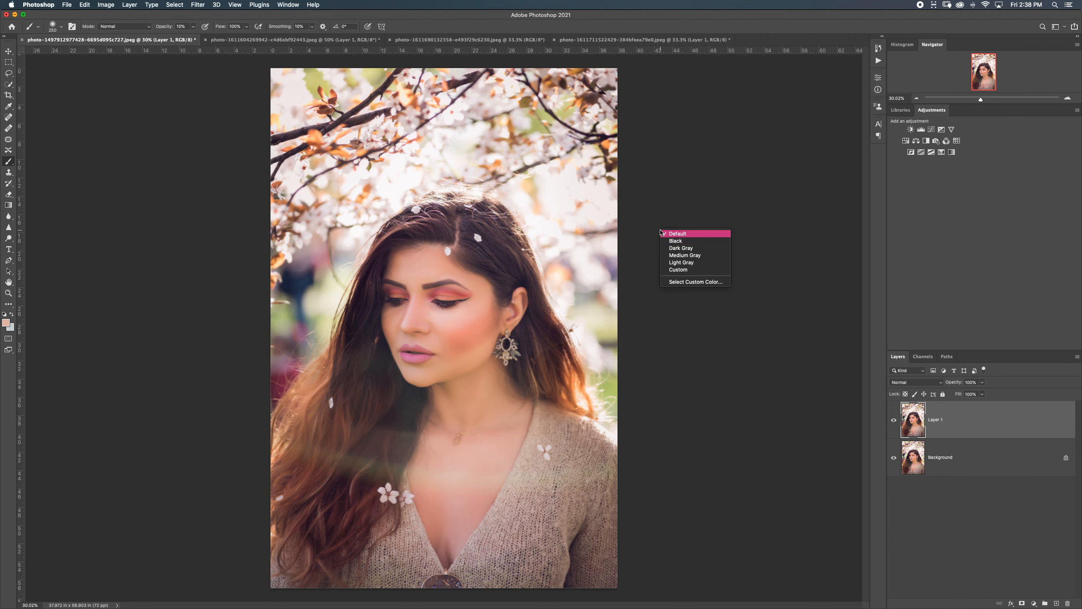
left_click(422, 245)
Extend the canvas beyond the portrait's upper and right edges with the Crop tool
left_click(9, 95)
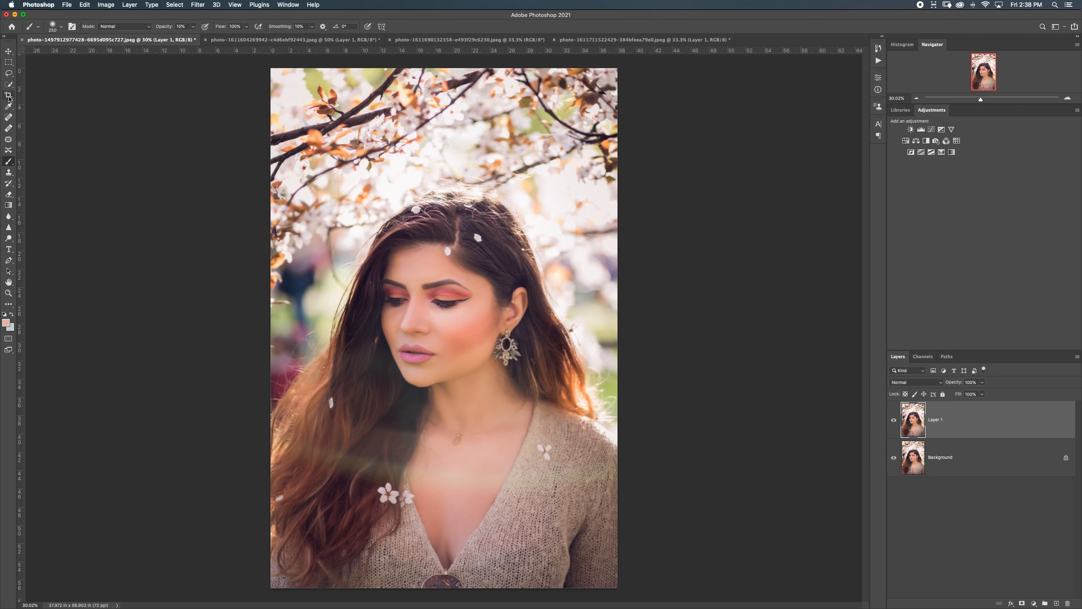
left_click_drag(444, 67, 429, 167)
key("super+r")
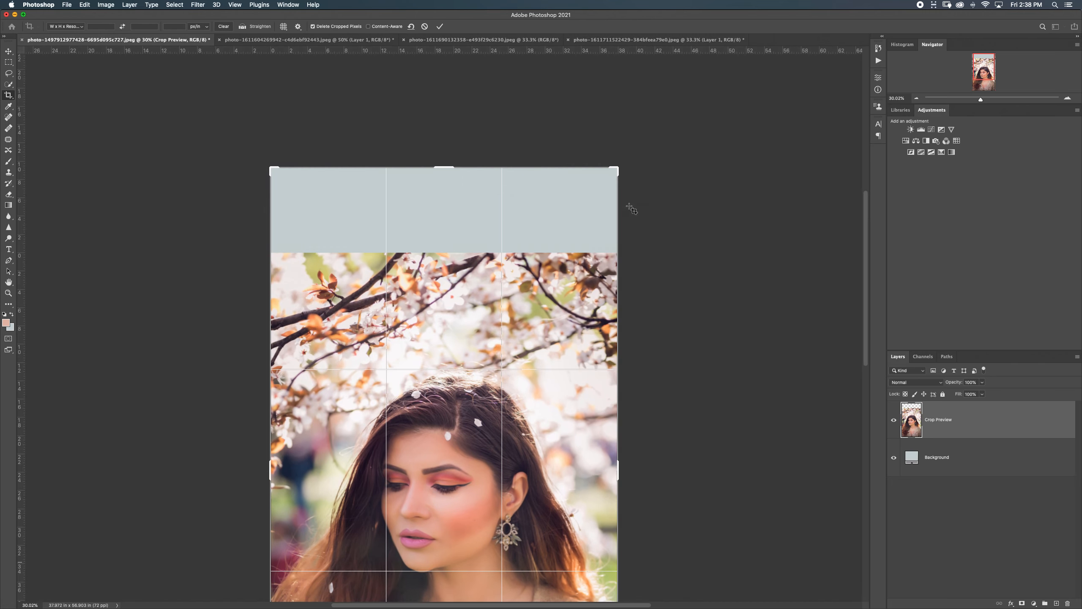
left_click_drag(616, 473, 657, 473)
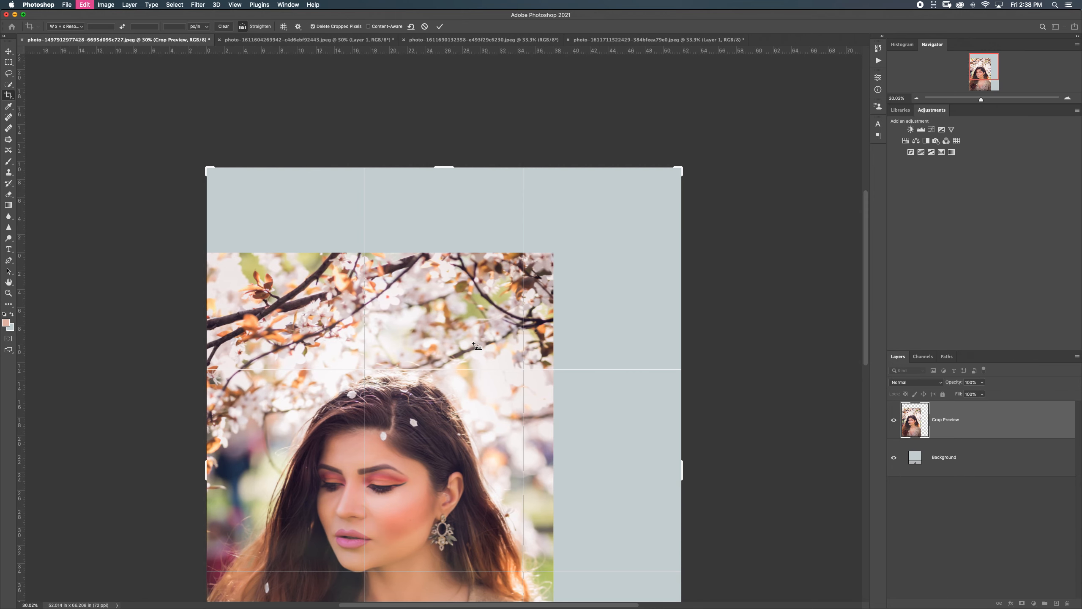
Undo the crop frame extensions, restoring the portrait's original frame
key("super+z")
key("super+shift+z")
key("super+z")
key("super+shift+z")
key("super+z")
key("super+z")
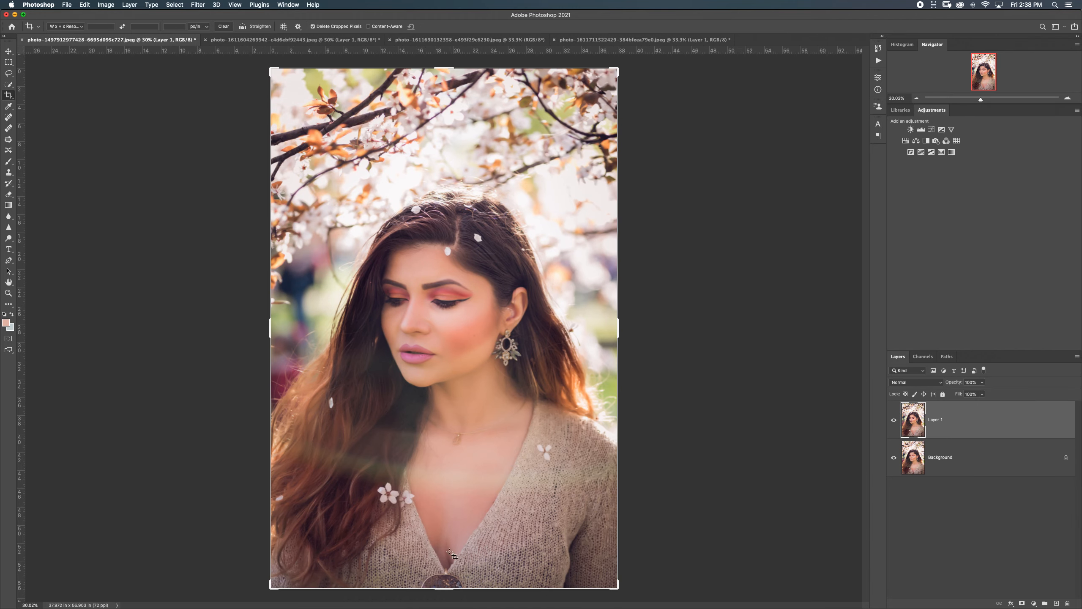
Crop the portrait to a landscape frame around the woman's face and hair
mouse_move(440, 591)
left_mouse_down()
mouse_move(444, 476)
mouse_move(444, 498)
left_mouse_up()
left_click_drag(444, 158, 443, 217)
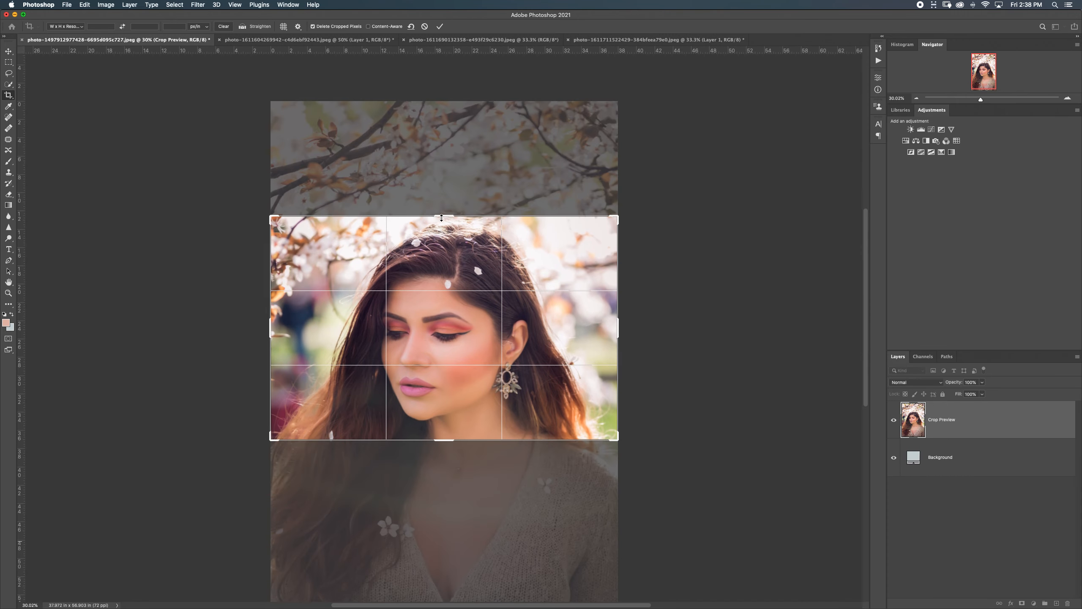
key("Return")
scroll(460, 351, "up", 5)
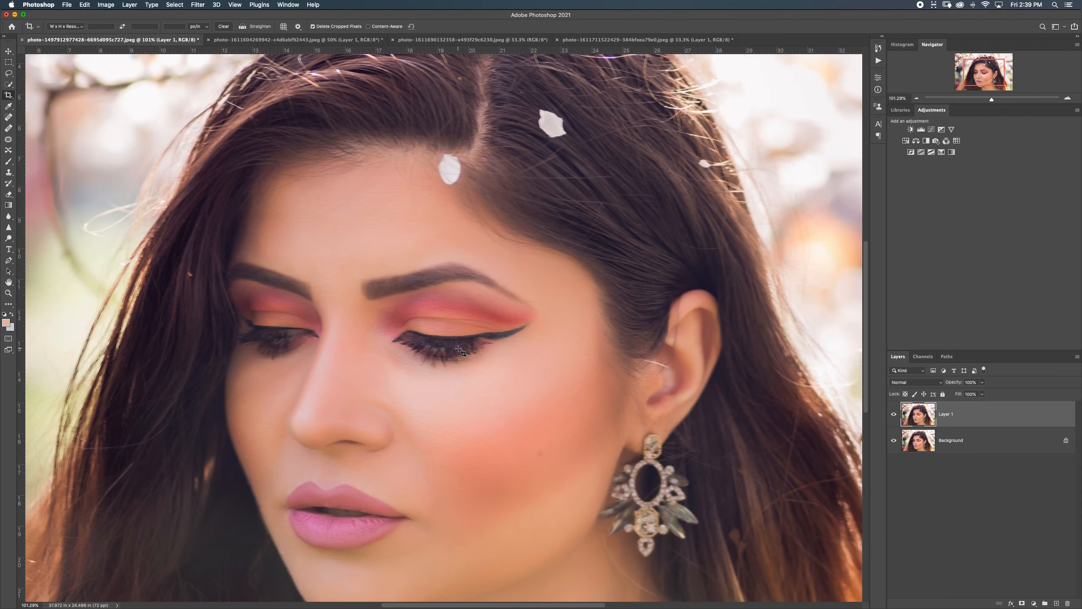
scroll(461, 351, "down", 2)
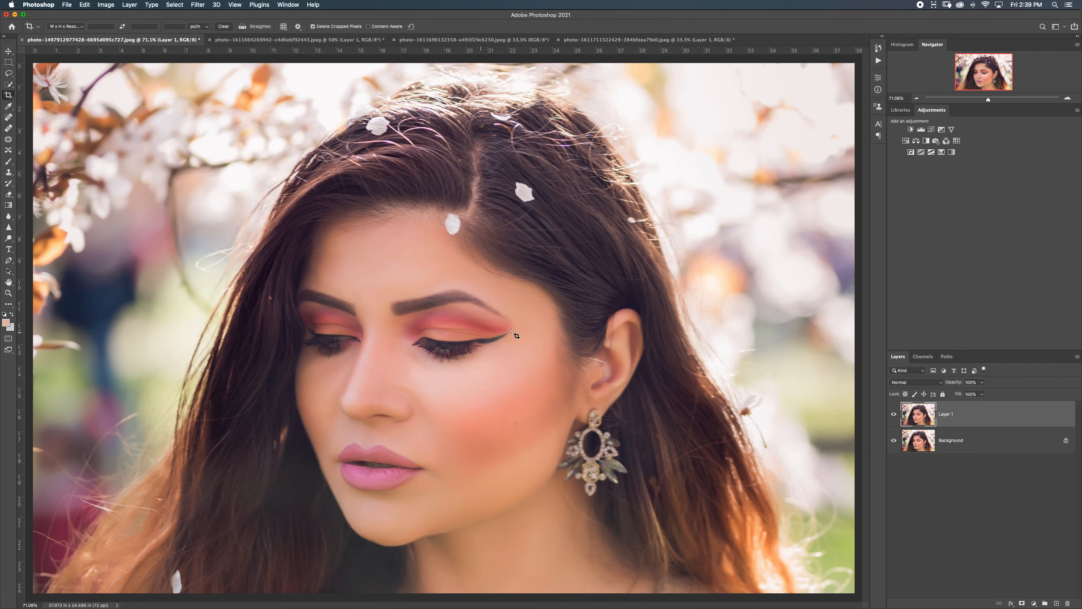
scroll(501, 281, "down", 2)
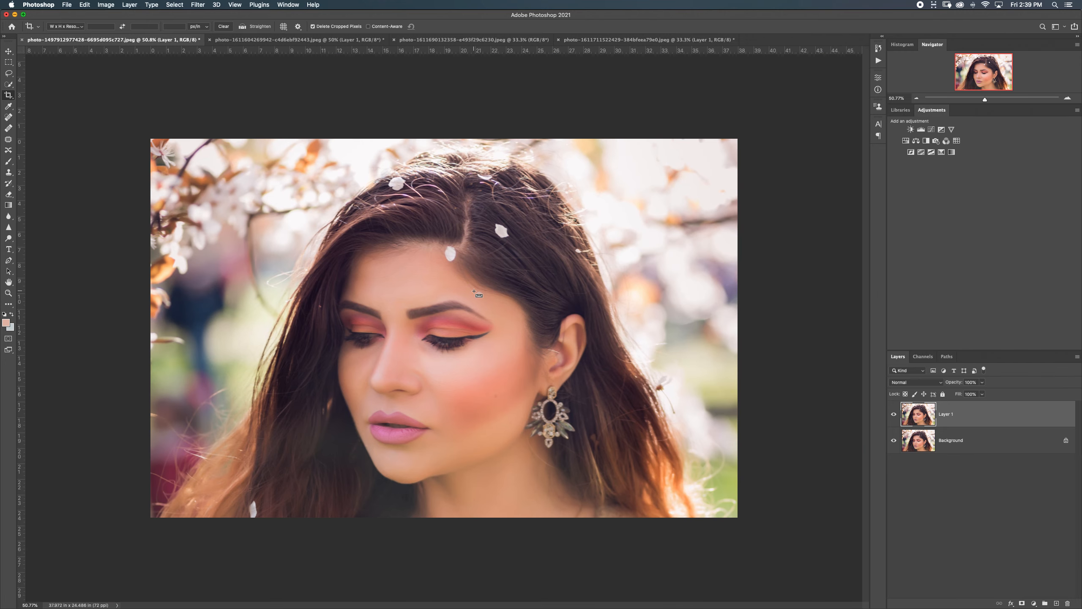
Undo the face crop and the previous layer duplication, and duplicate the Background layer again
key("super+z")
key("super+z")
scroll(477, 293, "down", 3)
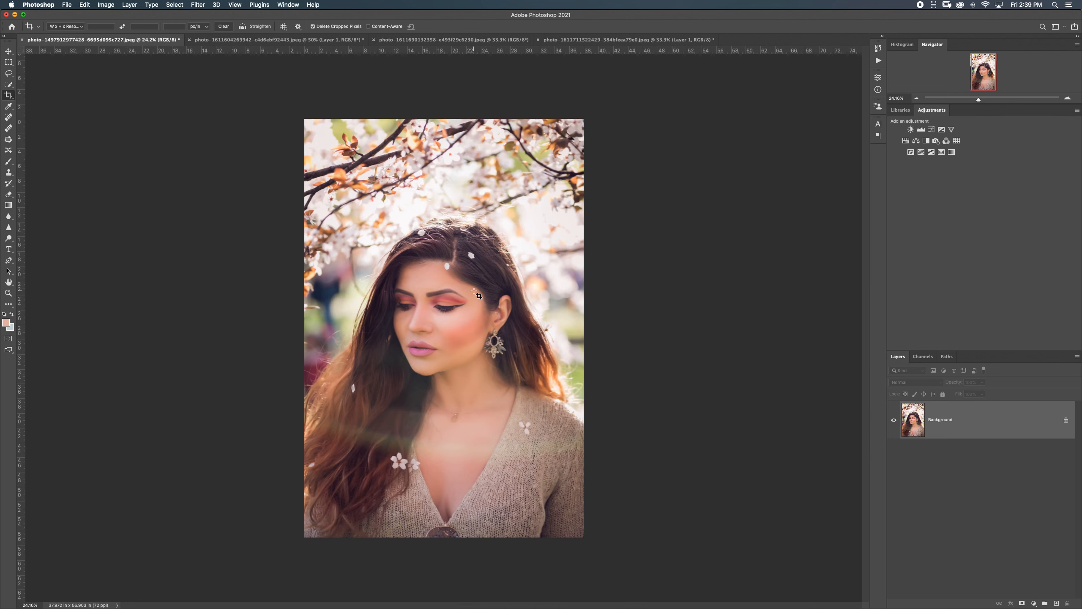
key("super+j")
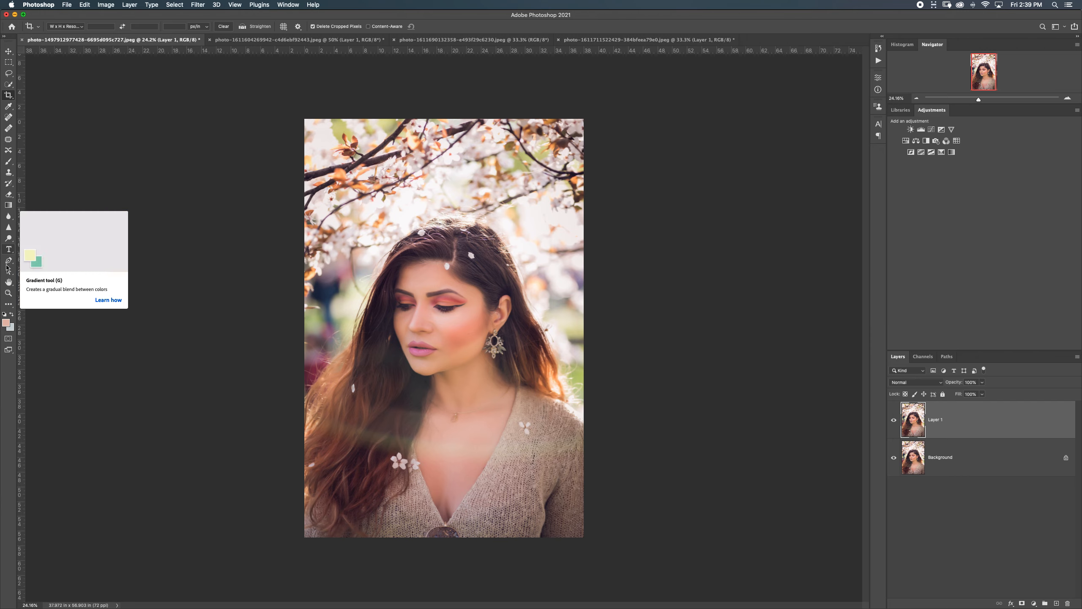
Set the foreground colour by sampling a warm skin tone from the woman's cheek
left_click(6, 323)
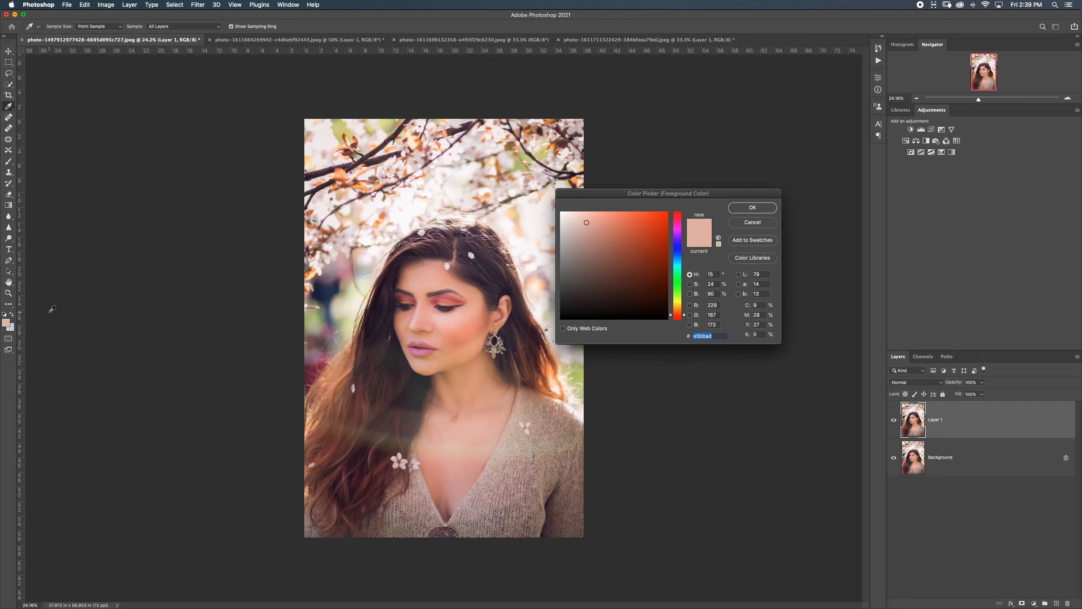
left_click_drag(472, 322, 449, 298)
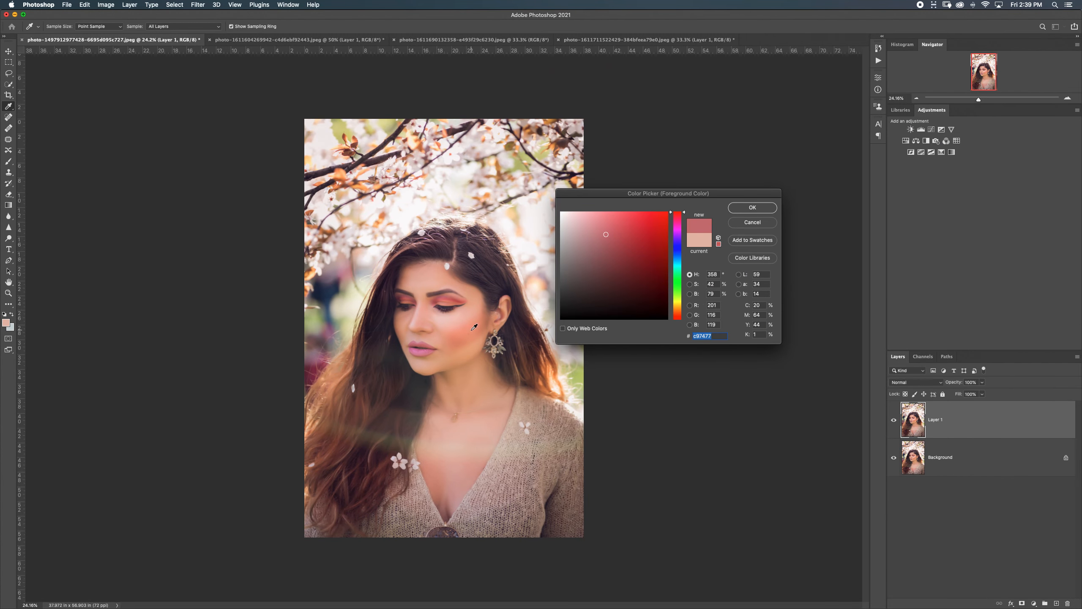
left_click(472, 329)
left_click(763, 209)
Paint over the woman's eye and cheek with the sampled colour at 100% opacity, and undo the stroke
key("c")
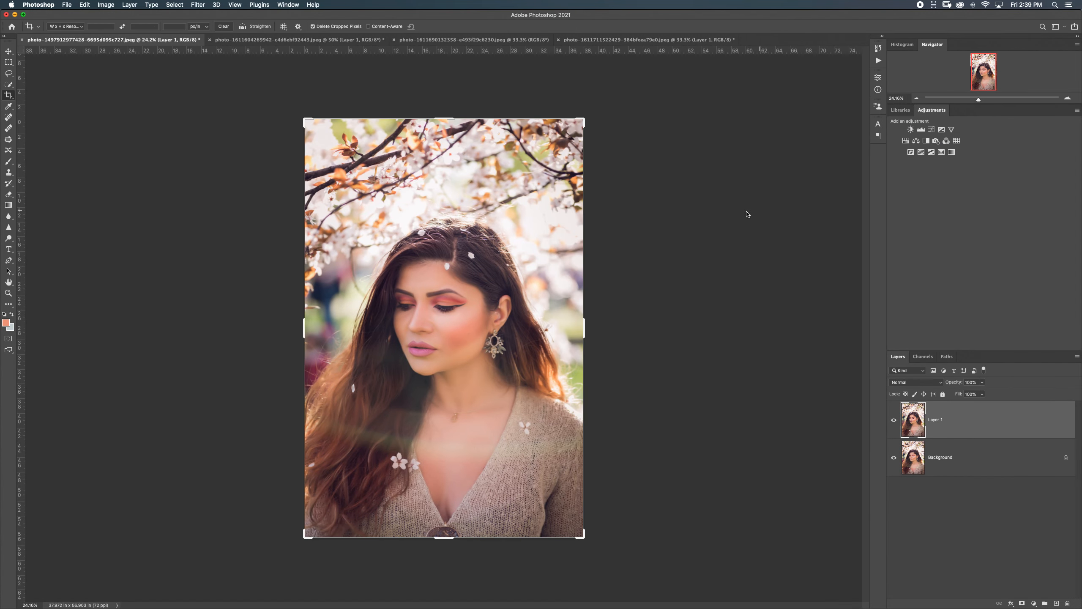
key("b")
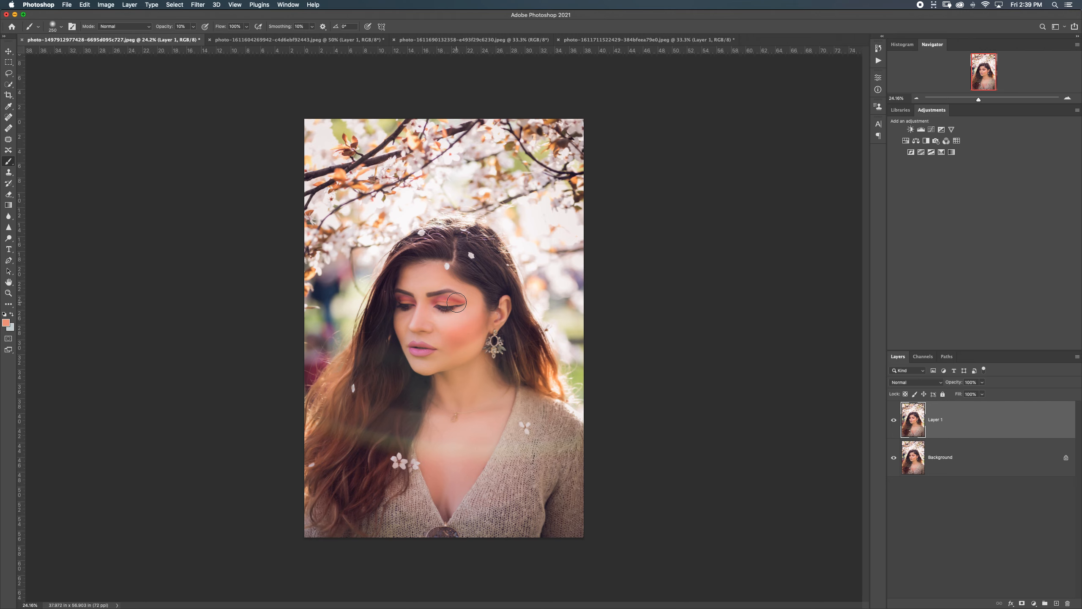
mouse_move(459, 299)
left_mouse_down()
mouse_move(471, 325)
mouse_move(420, 336)
mouse_move(482, 326)
left_mouse_up()
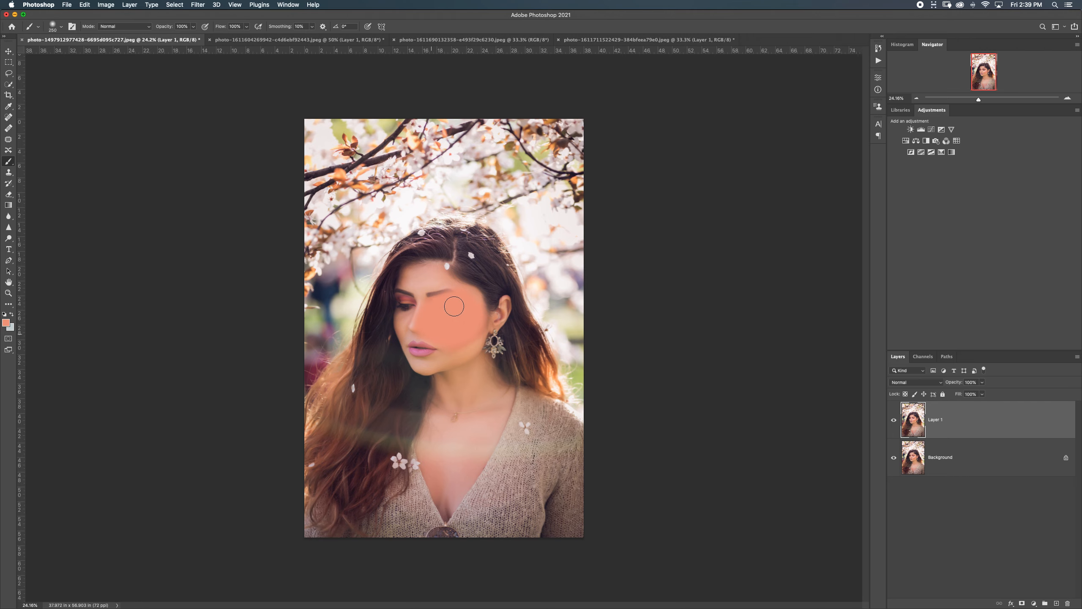
key("super+z")
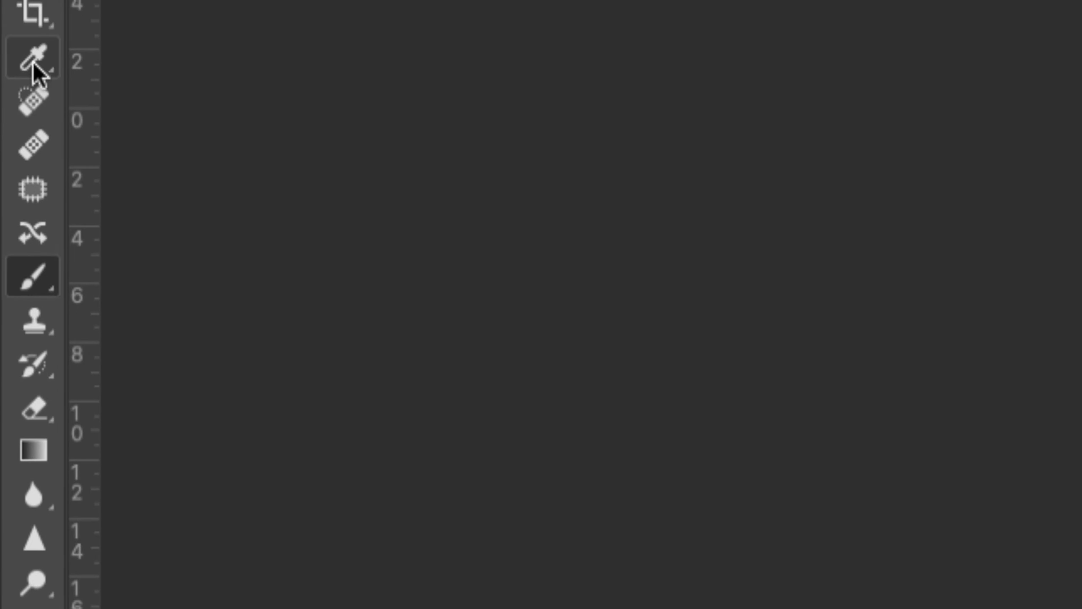
Sample an orange-brown foreground colour from the blossom branches above the woman's head with the Eyedropper tool
left_click(34, 63)
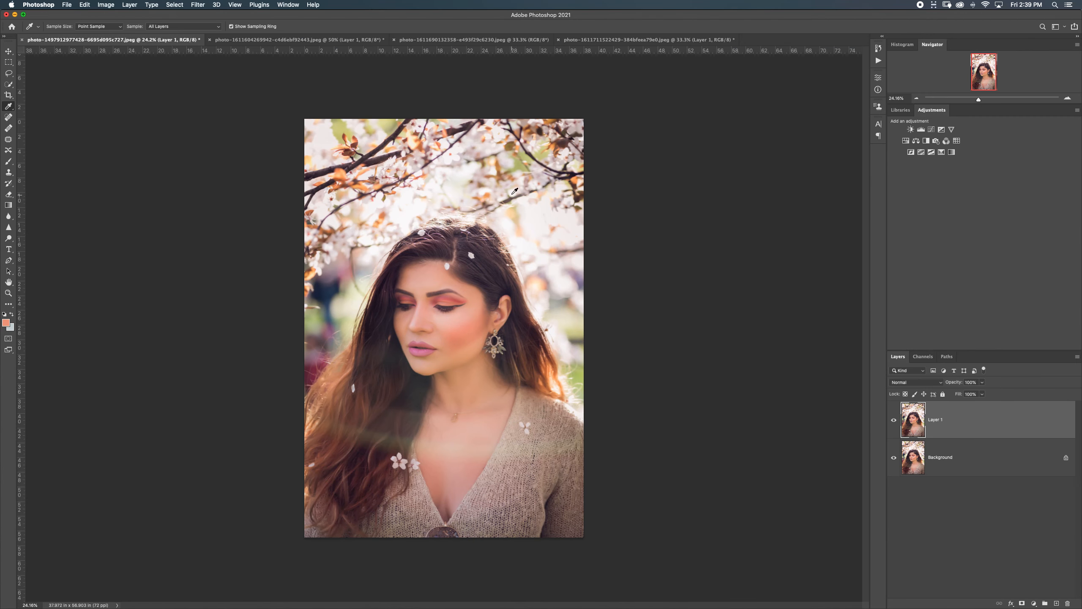
mouse_move(514, 191)
left_mouse_down()
mouse_move(522, 165)
mouse_move(528, 201)
mouse_move(480, 255)
mouse_move(456, 360)
mouse_move(431, 350)
mouse_move(416, 339)
mouse_move(459, 285)
mouse_move(446, 307)
mouse_move(580, 277)
mouse_move(501, 182)
left_mouse_up()
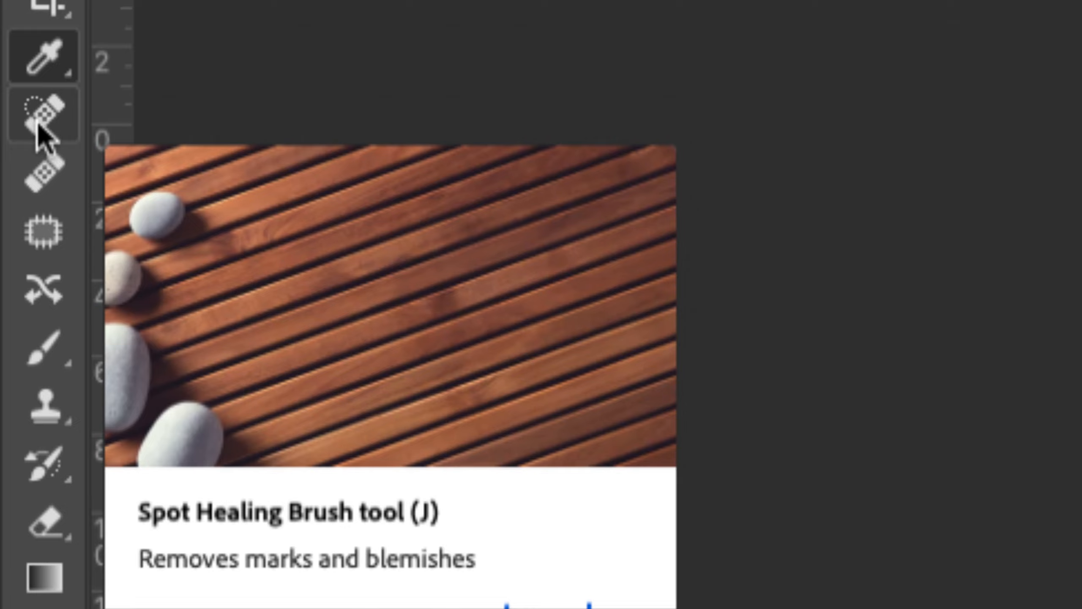
Remove the white petals beside the hair parting and at the forehead hairline with the Content-Aware Spot Healing Brush
left_click(36, 122)
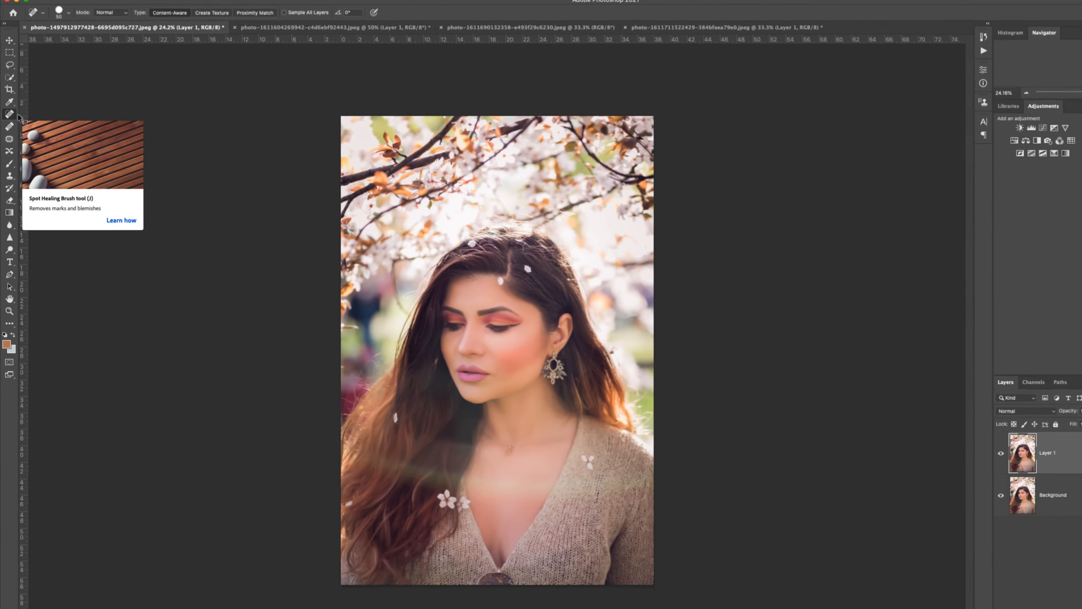
scroll(460, 260, "down", 3)
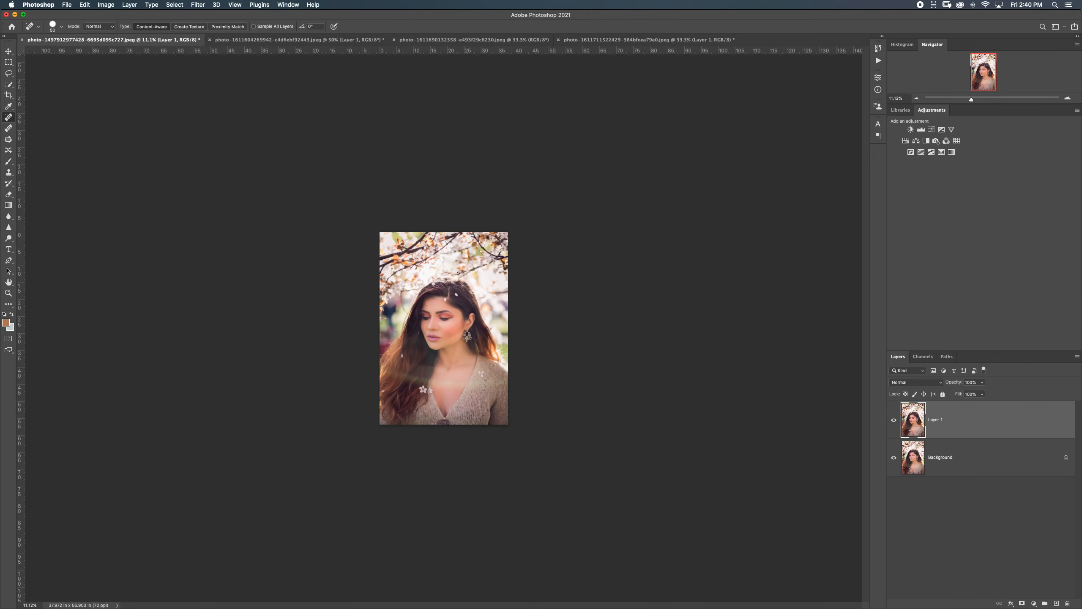
scroll(459, 266, "up", 6)
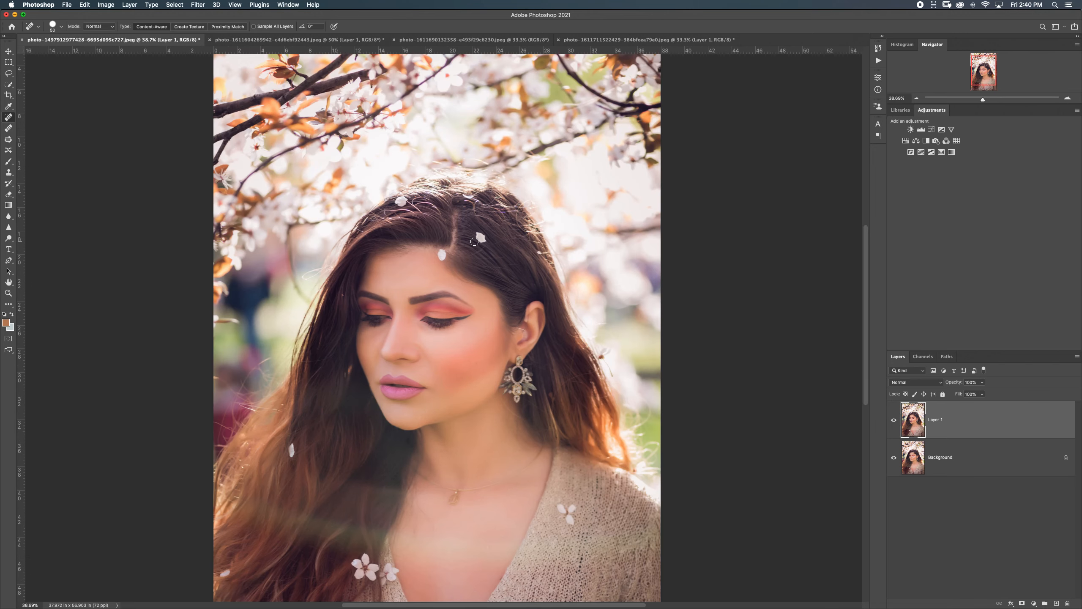
scroll(475, 242, "up", 8)
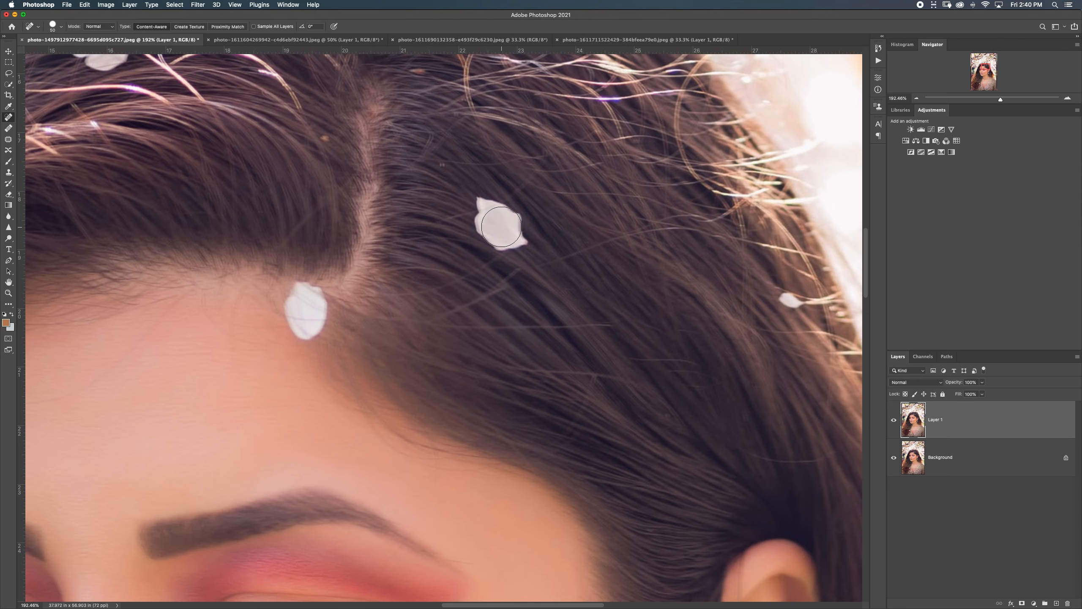
mouse_move(479, 221)
left_mouse_down()
mouse_move(508, 243)
mouse_move(517, 239)
mouse_move(501, 221)
mouse_move(520, 237)
mouse_move(476, 207)
mouse_move(516, 237)
left_mouse_up()
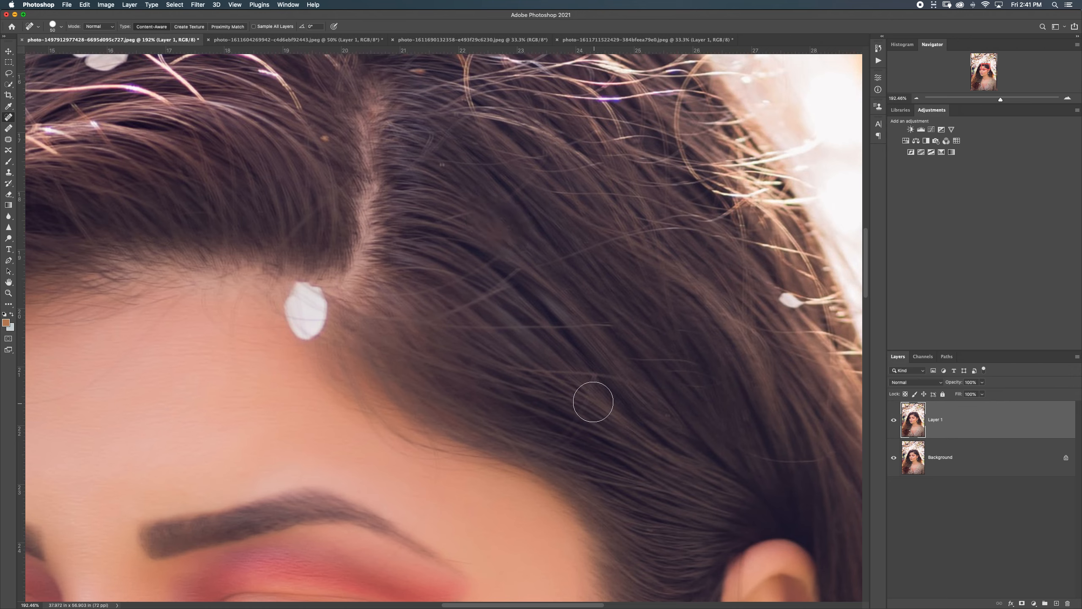
mouse_move(298, 290)
left_mouse_down()
mouse_move(320, 313)
mouse_move(316, 329)
mouse_move(298, 322)
mouse_move(294, 301)
mouse_move(310, 316)
left_mouse_up()
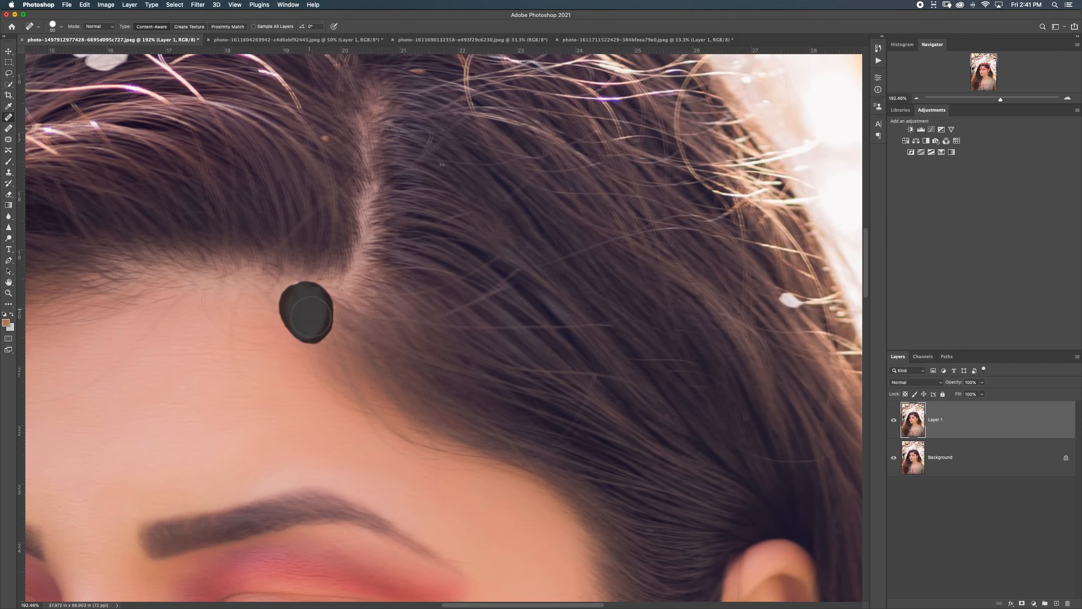
Remove the white petal from the crown of the woman's hair with the Spot Healing Brush
key("space")
left_click_drag(299, 262, 383, 304)
mouse_move(390, 264)
left_mouse_down()
mouse_move(403, 260)
mouse_move(375, 272)
mouse_move(356, 252)
mouse_move(404, 254)
mouse_move(379, 256)
mouse_move(392, 254)
left_mouse_up()
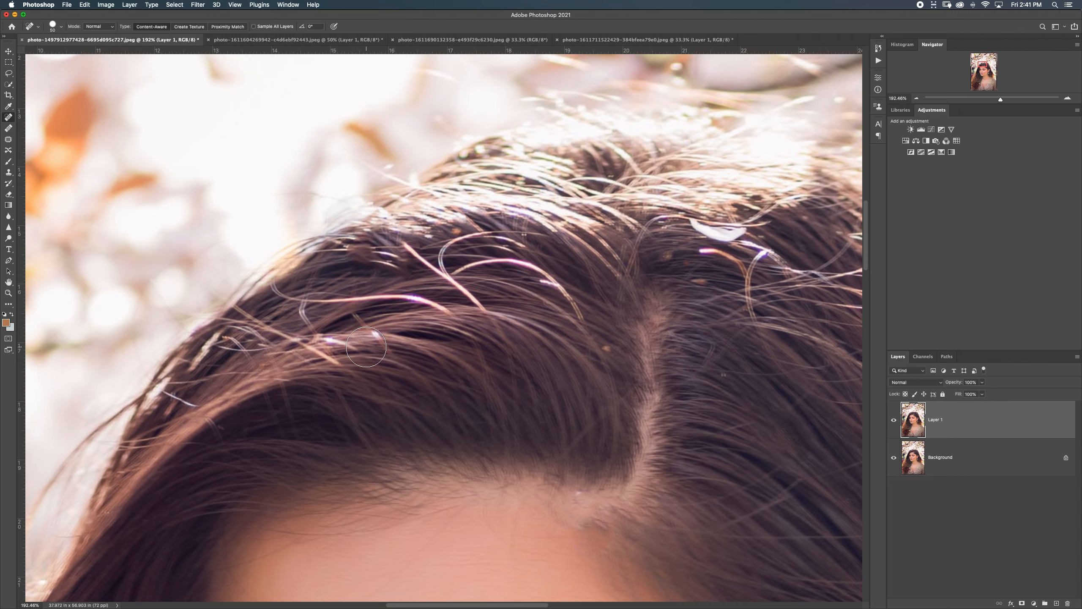
left_click_drag(700, 222, 735, 235)
Try healing away the three-petal flower on the knitted sweater, and undo the healing
key("space")
scroll(694, 421, "down", 20)
scroll(693, 421, "right", 10)
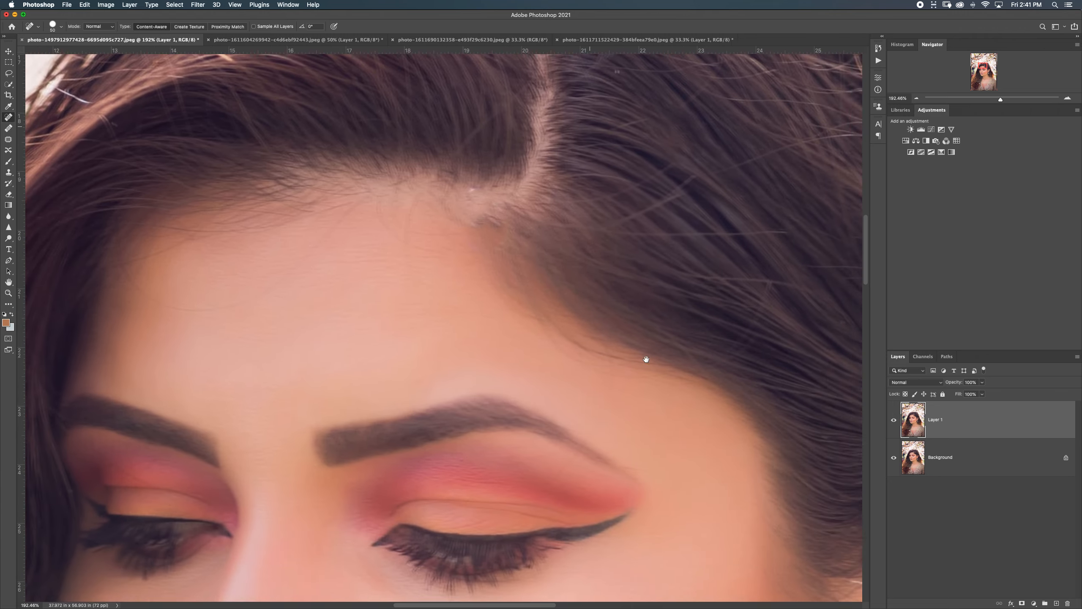
scroll(660, 343, "down", 15)
scroll(660, 344, "right", 8)
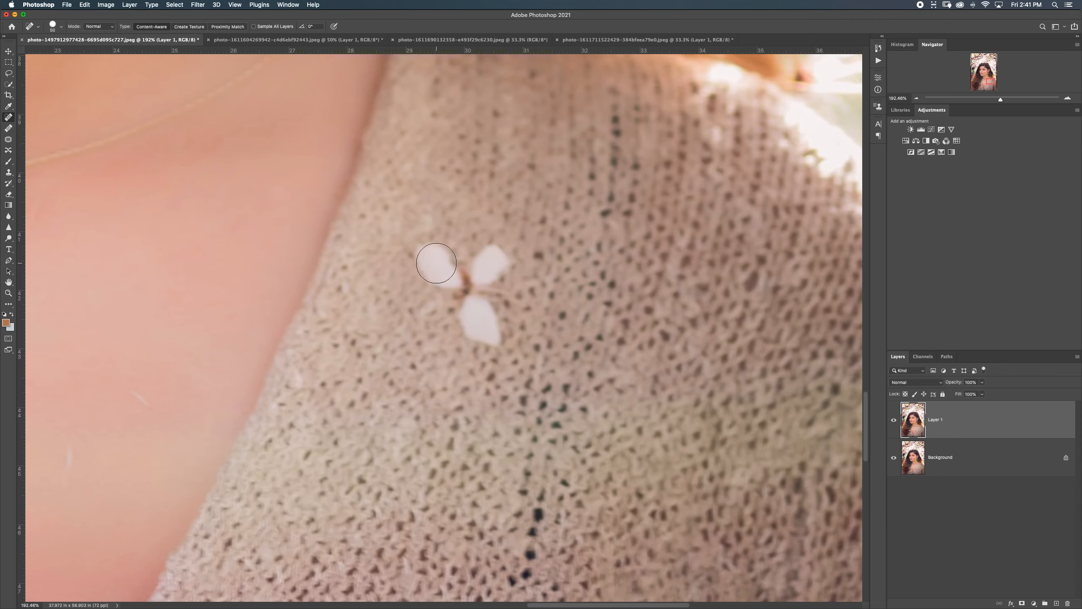
mouse_move(429, 255)
left_mouse_down()
mouse_move(458, 279)
mouse_move(419, 254)
mouse_move(439, 282)
mouse_move(499, 253)
mouse_move(472, 282)
mouse_move(495, 314)
mouse_move(490, 340)
mouse_move(459, 306)
mouse_move(466, 293)
mouse_move(490, 329)
left_mouse_up()
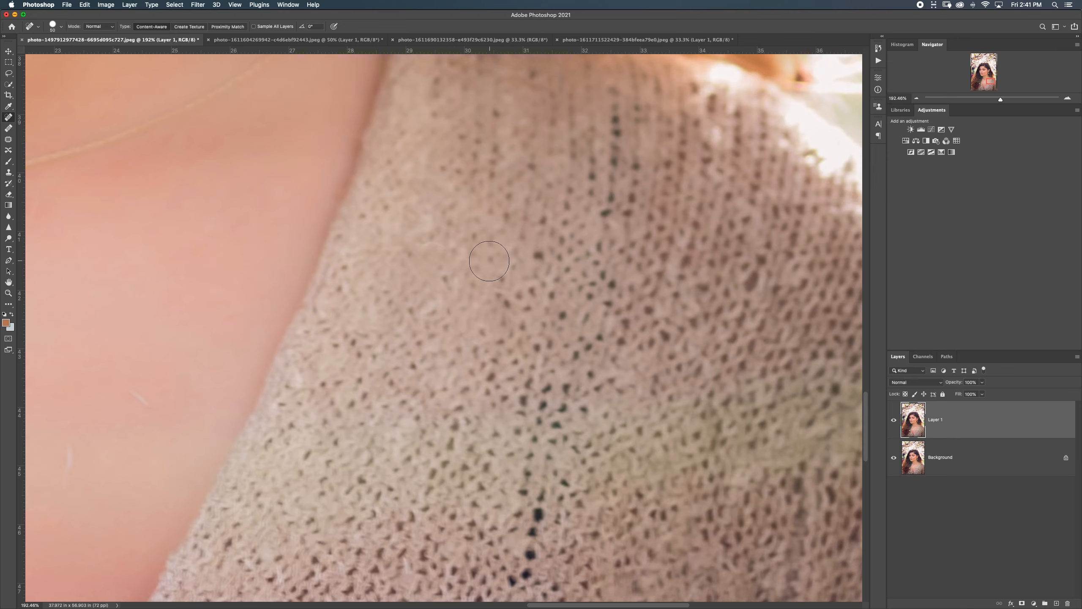
key("super+z")
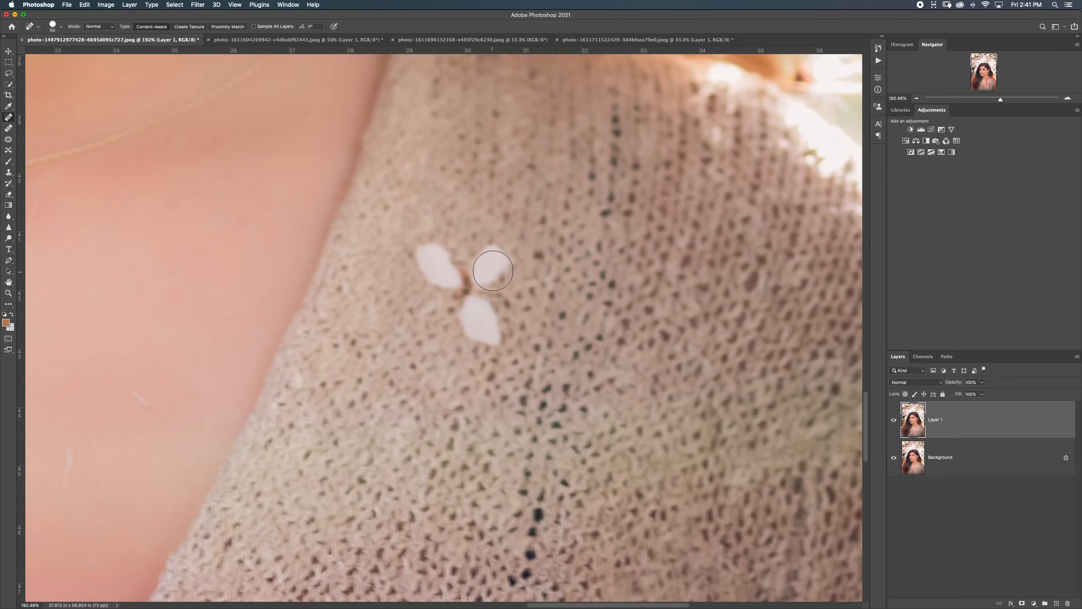
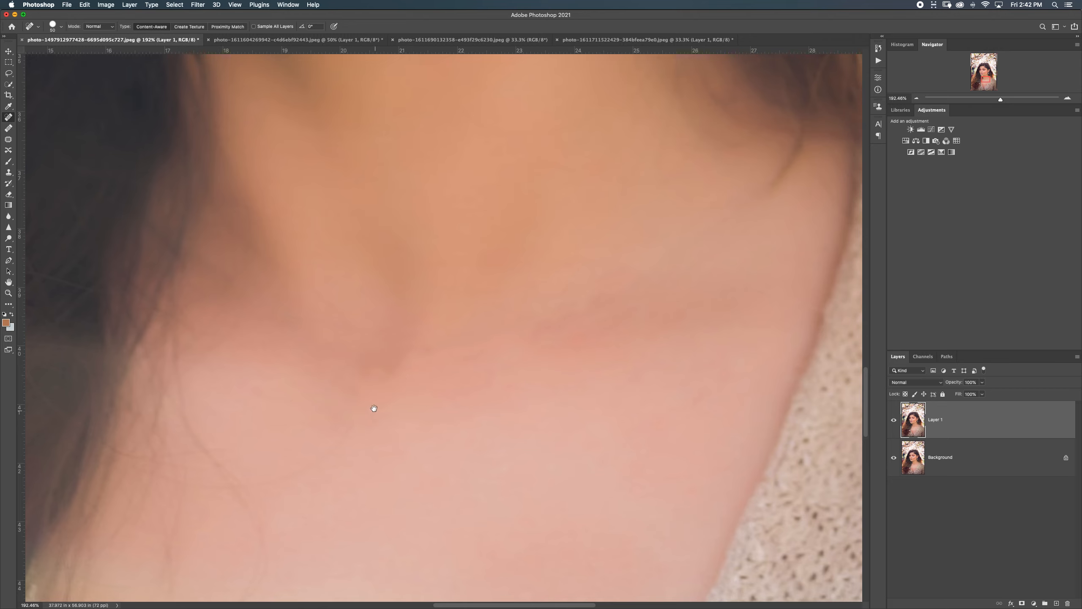
Remove the two white flowers where the long hair meets the sweater's neckline with the Spot Healing Brush
left_click(392, 404)
scroll(494, 409, "left", 10)
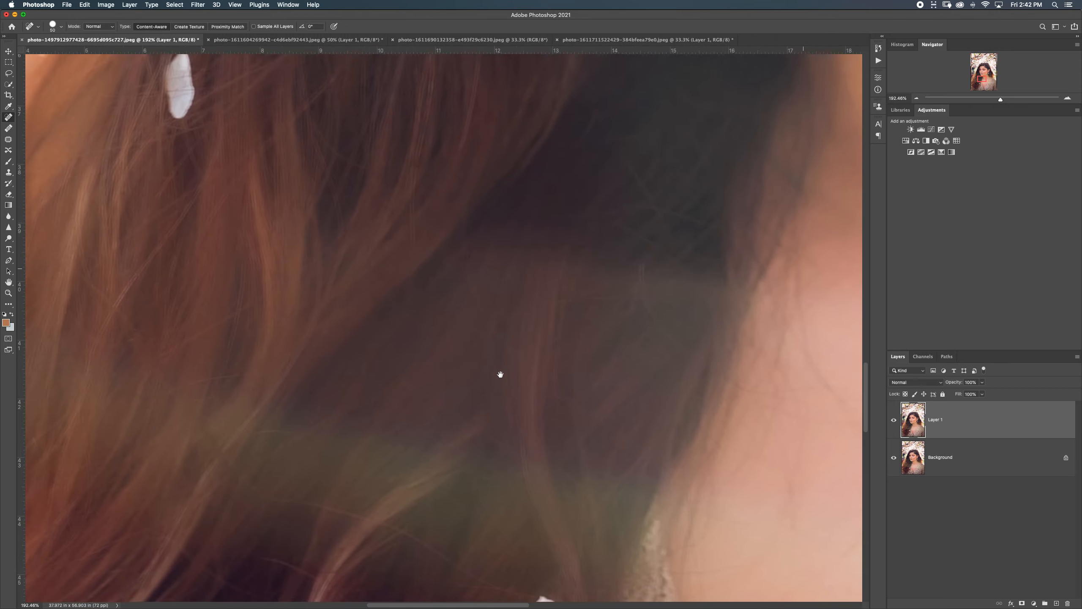
key("z")
left_click_drag(504, 362, 473, 359)
key("j")
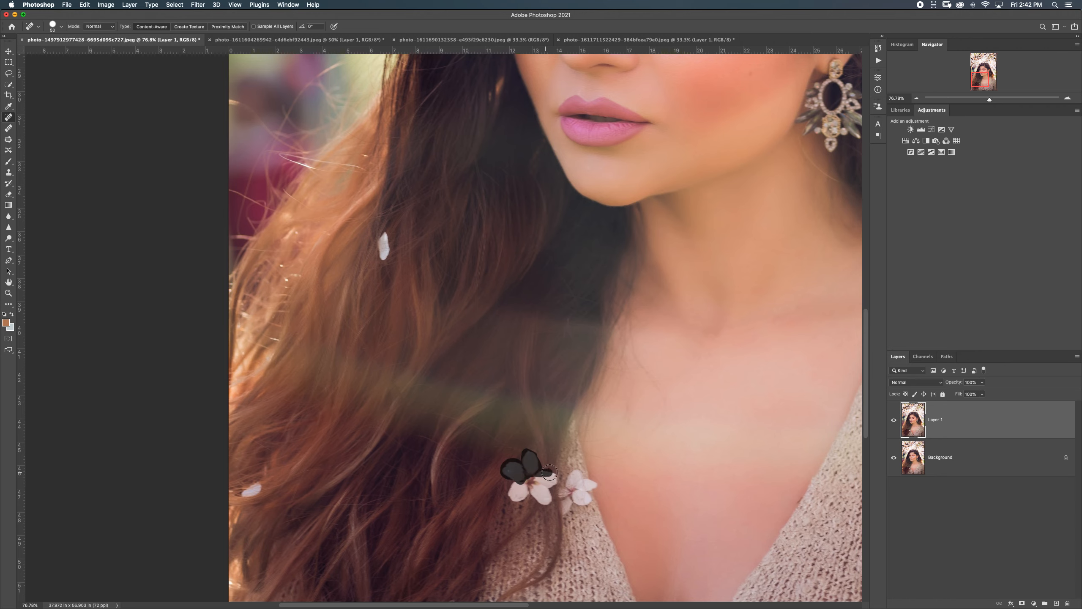
mouse_move(550, 482)
left_mouse_down()
mouse_move(542, 476)
mouse_move(542, 499)
mouse_move(522, 497)
left_mouse_up()
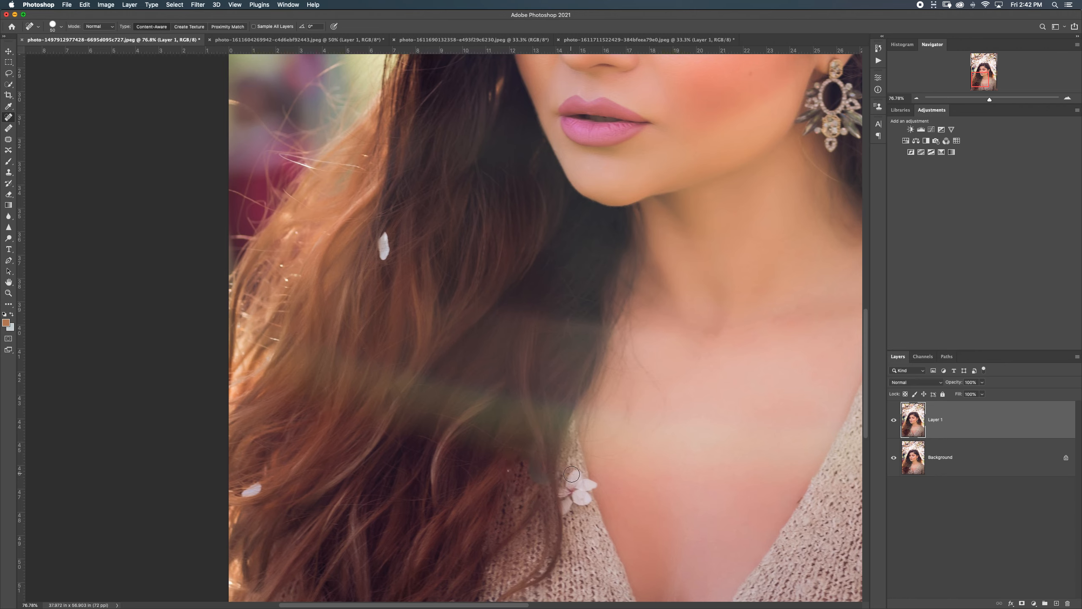
left_click_drag(587, 500, 578, 473)
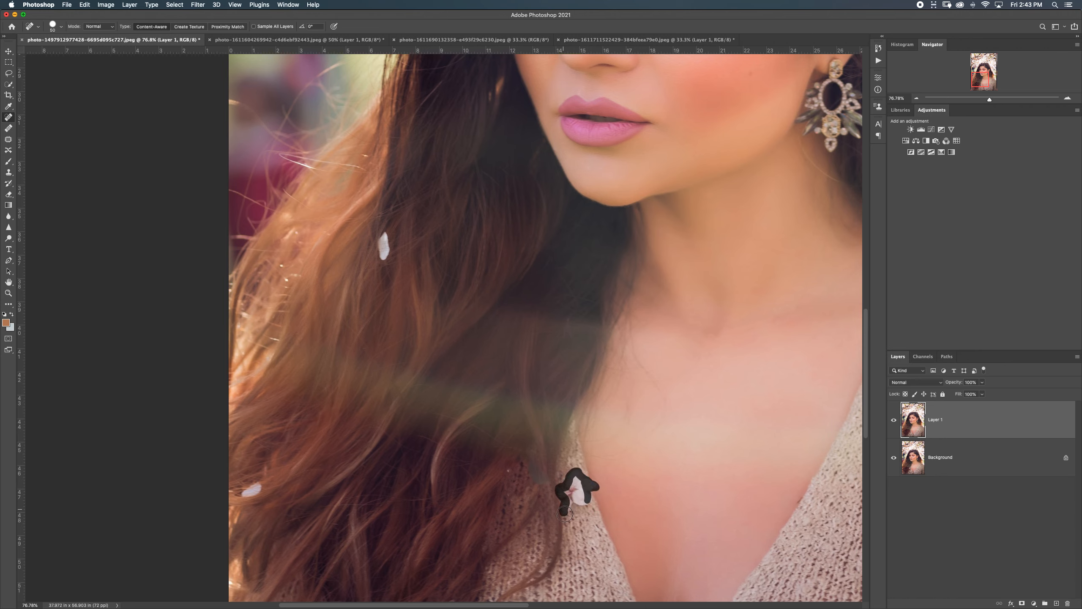
mouse_move(565, 513)
left_mouse_down()
mouse_move(562, 493)
mouse_move(575, 495)
left_mouse_up()
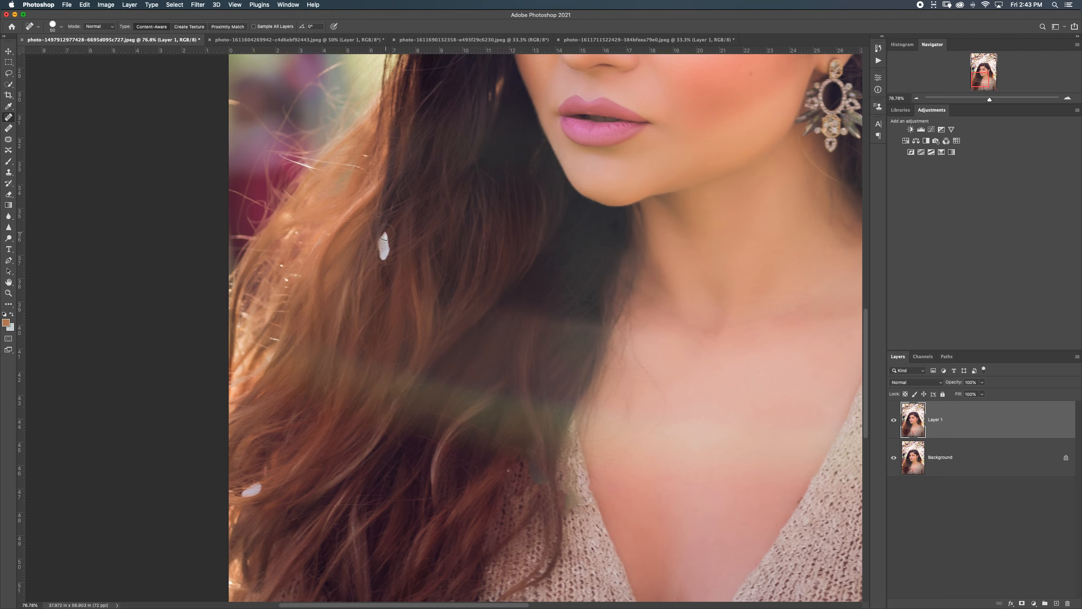
Heal away the loose petals in the long hair, the bright mark beside the ear and the petal against the blurred background
left_click_drag(388, 253, 390, 256)
mouse_move(264, 484)
left_mouse_down()
mouse_move(240, 493)
mouse_move(261, 488)
left_mouse_up()
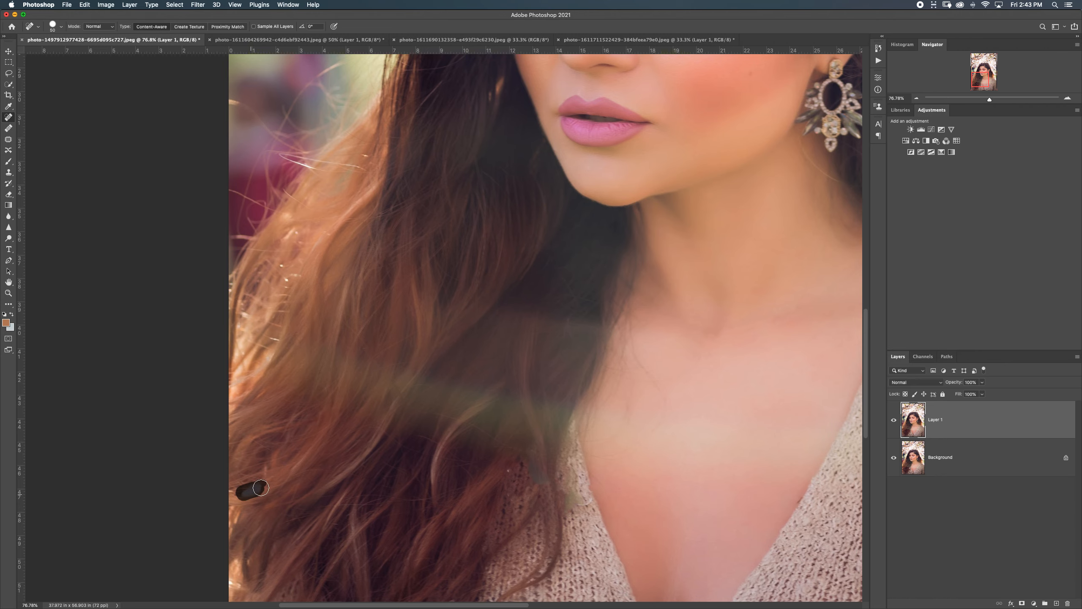
scroll(478, 234, "up", 10)
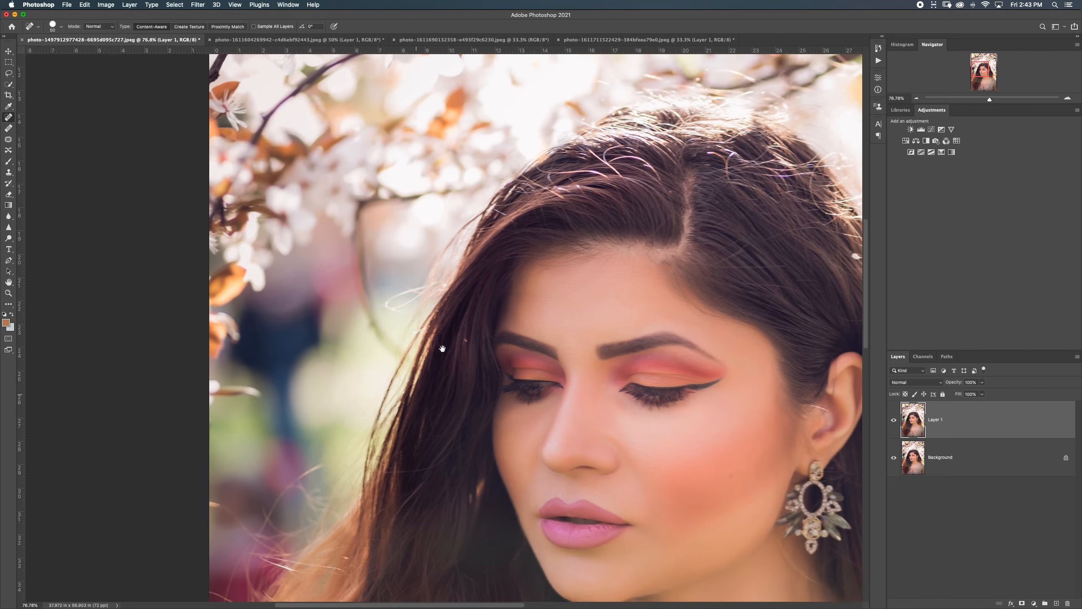
left_click_drag(442, 349, 191, 230)
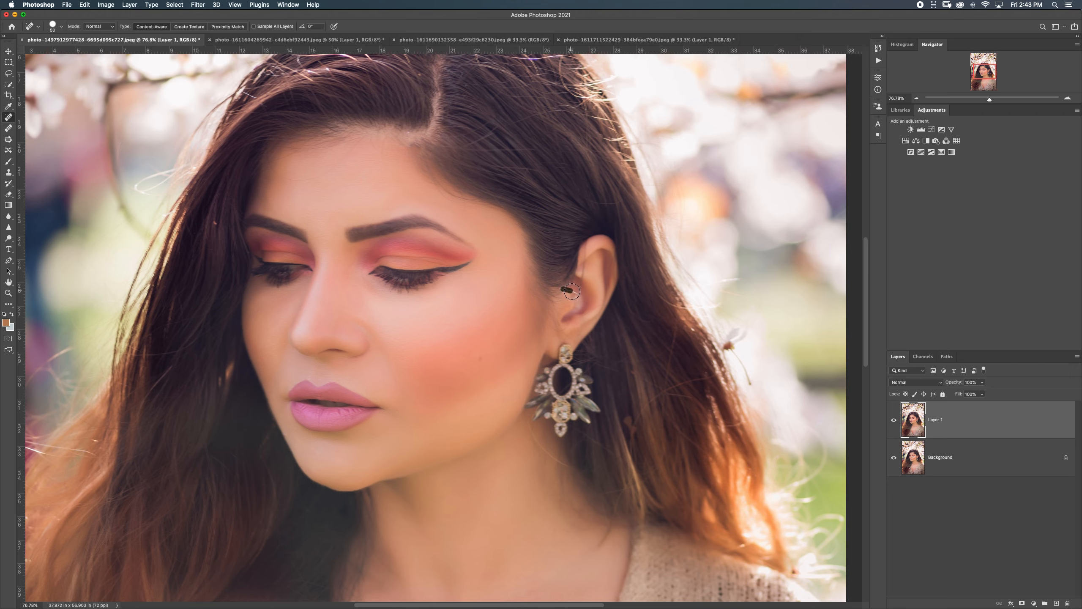
mouse_move(732, 342)
left_mouse_down()
mouse_move(746, 371)
mouse_move(743, 334)
mouse_move(723, 332)
left_mouse_up()
Examine the retouched portrait up close and as a whole for leftover petals
scroll(791, 435, "down", 10)
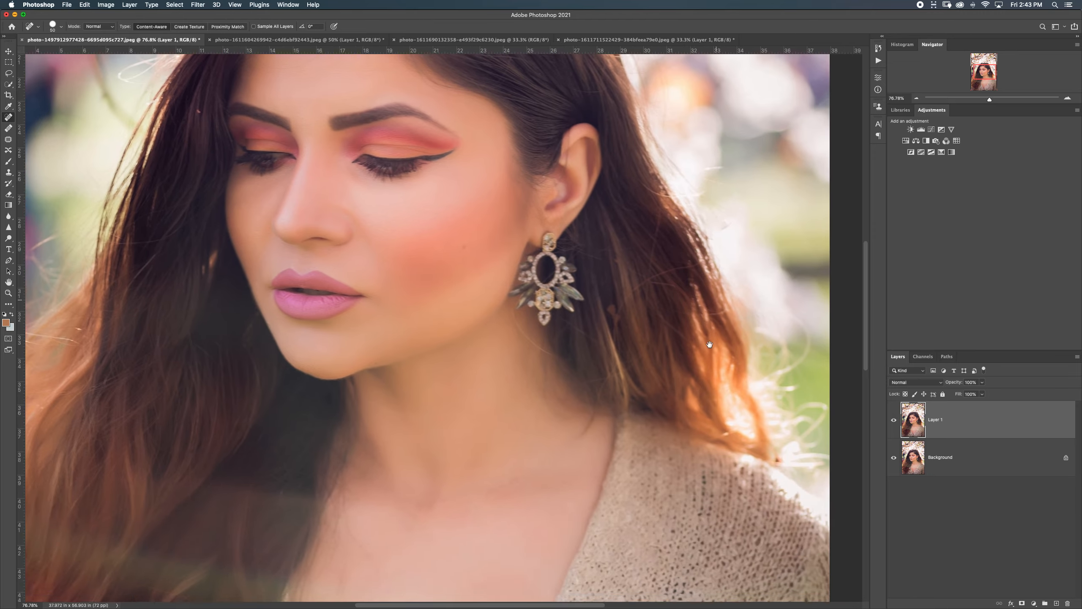
scroll(717, 324, "up", 10)
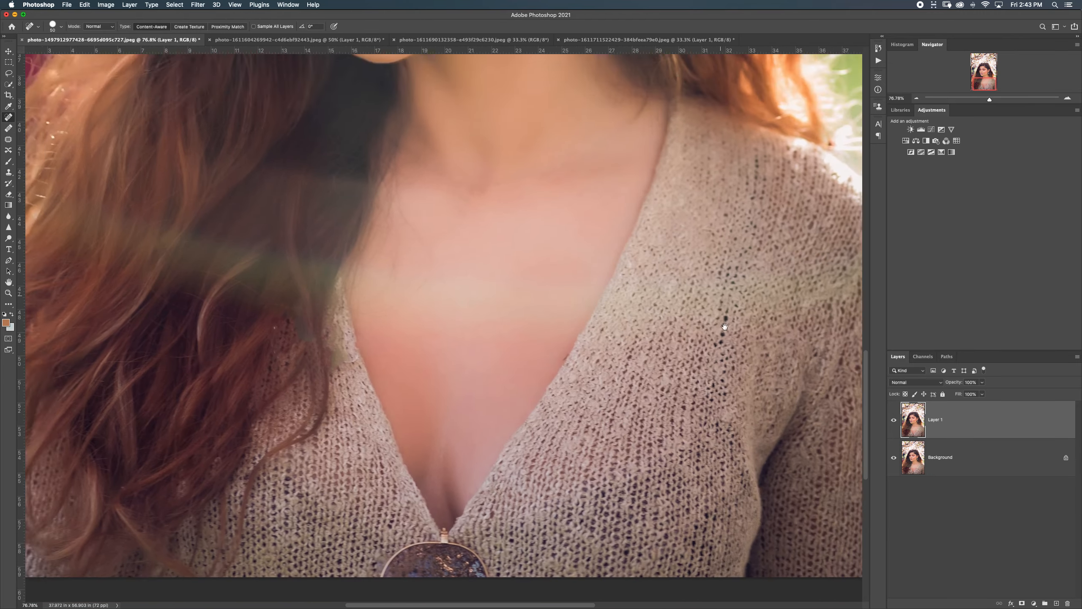
scroll(719, 285, "up", 5)
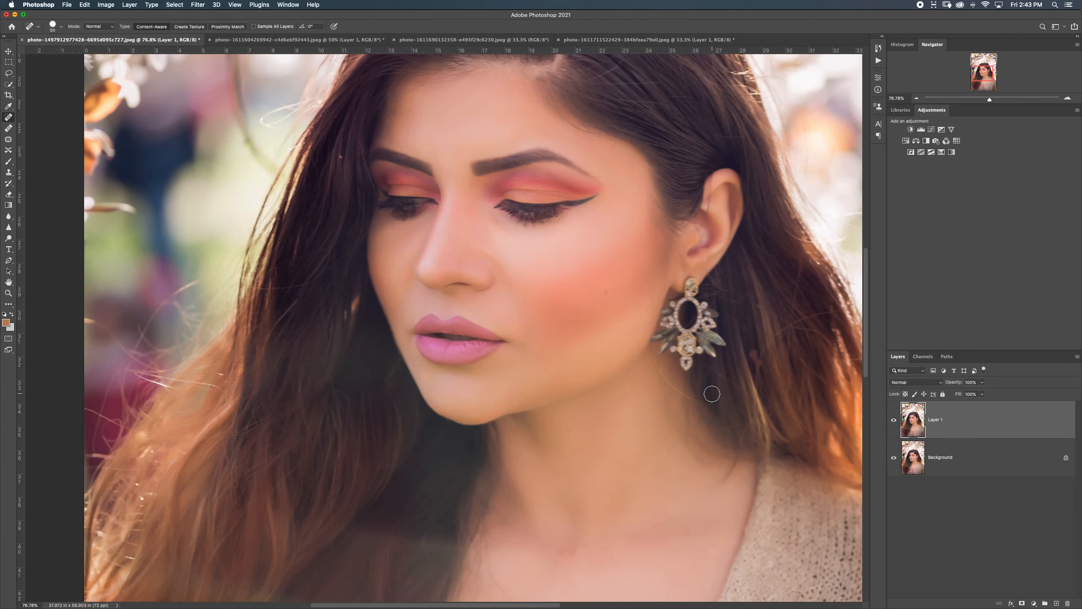
scroll(675, 357, "down", 10)
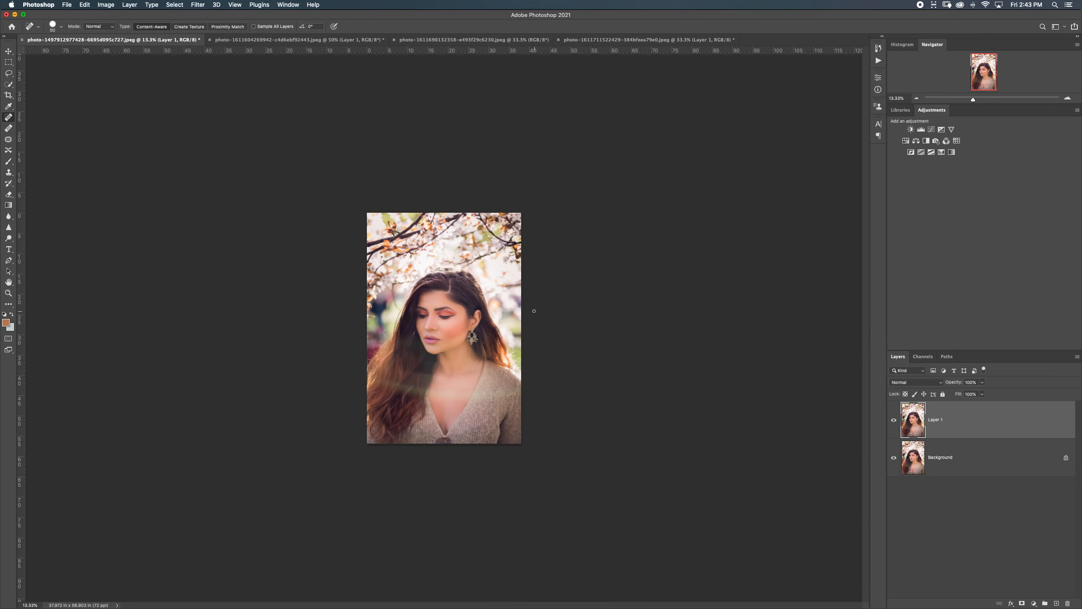
scroll(446, 311, "up", 7)
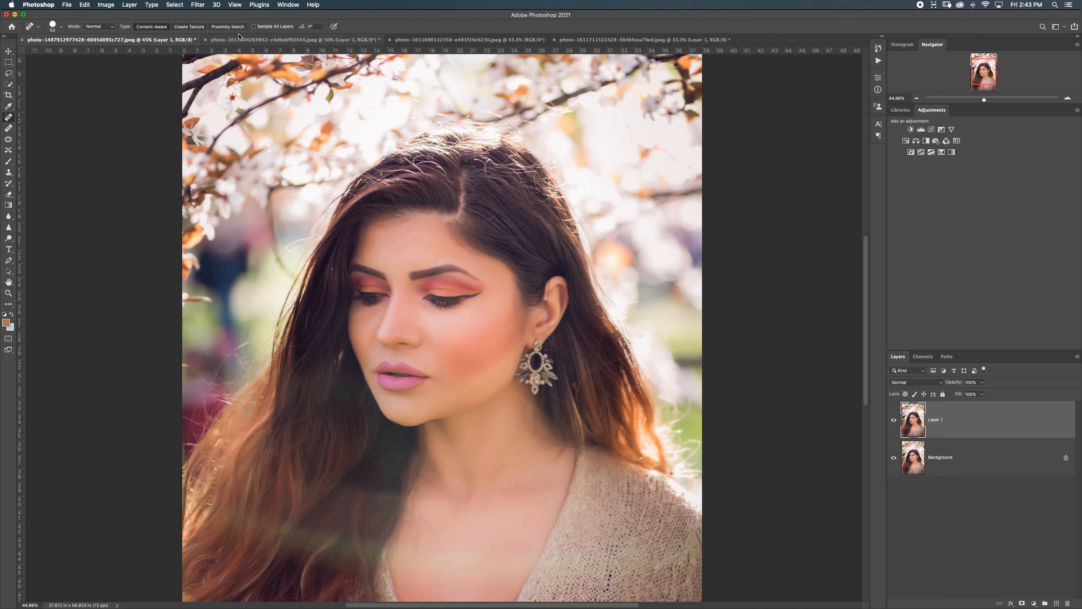
Switch to the red-rock canyon photo and delete its Layer 1
left_click(294, 39)
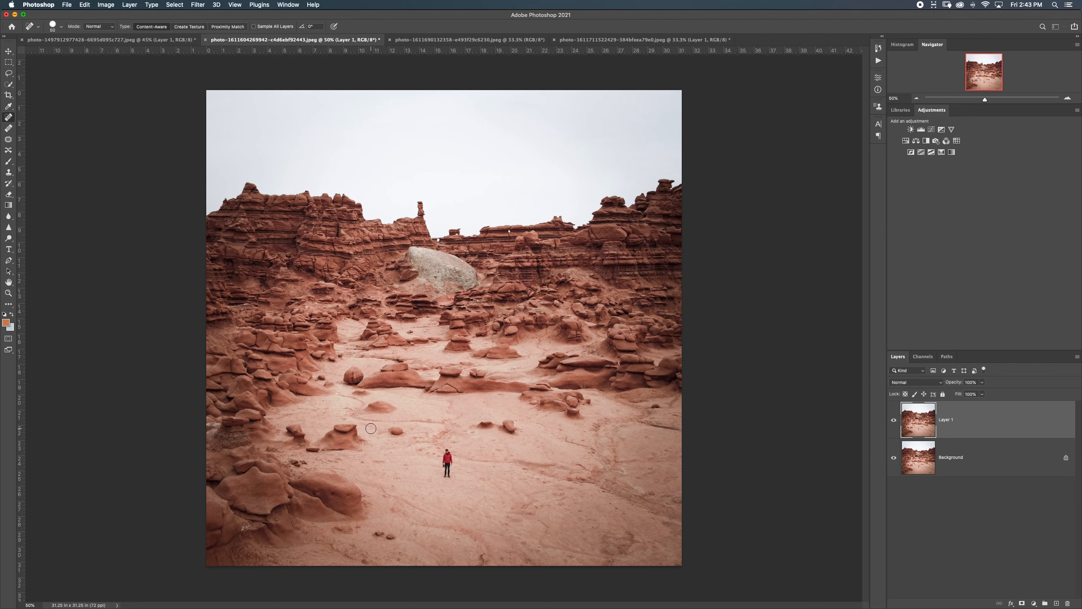
key("BackSpace")
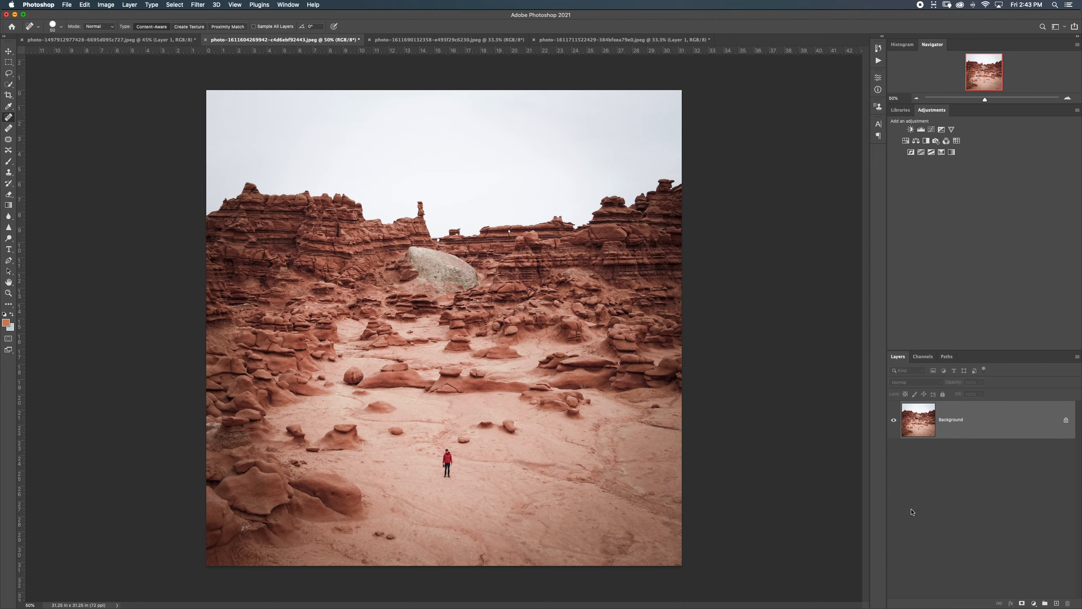
Duplicate the Background layer and remove the three rocks on the sand left of the hiker with the Spot Healing Brush
key("super+j")
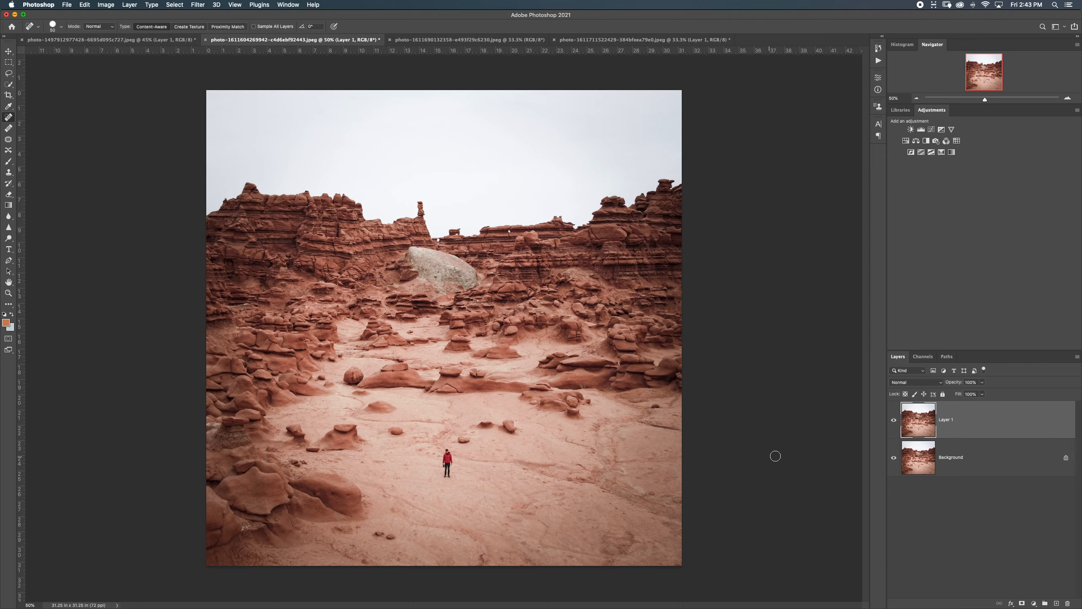
scroll(446, 416, "up", 5)
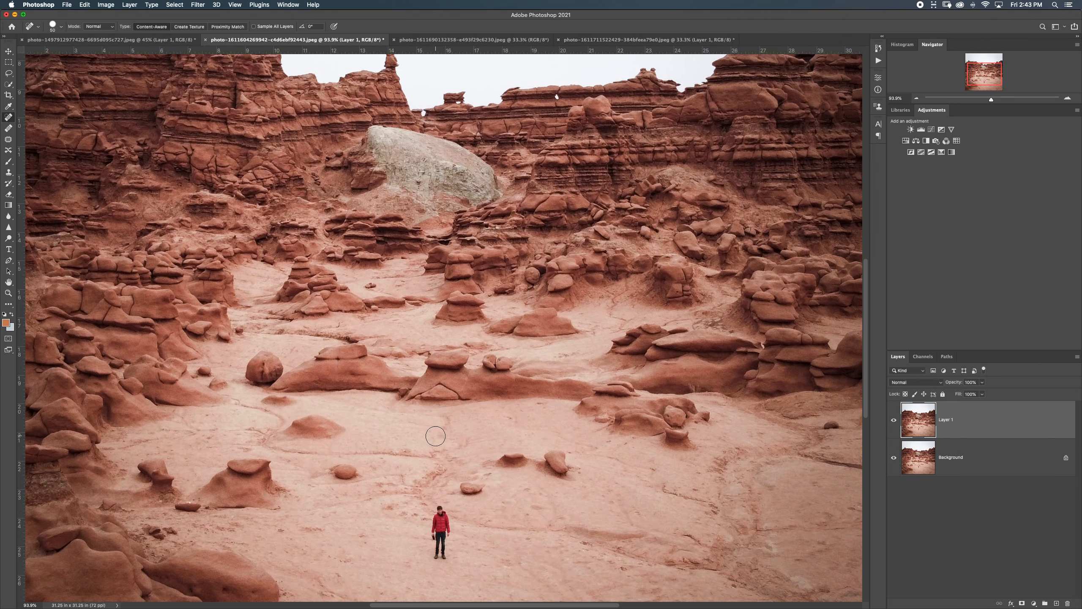
scroll(437, 435, "down", 2)
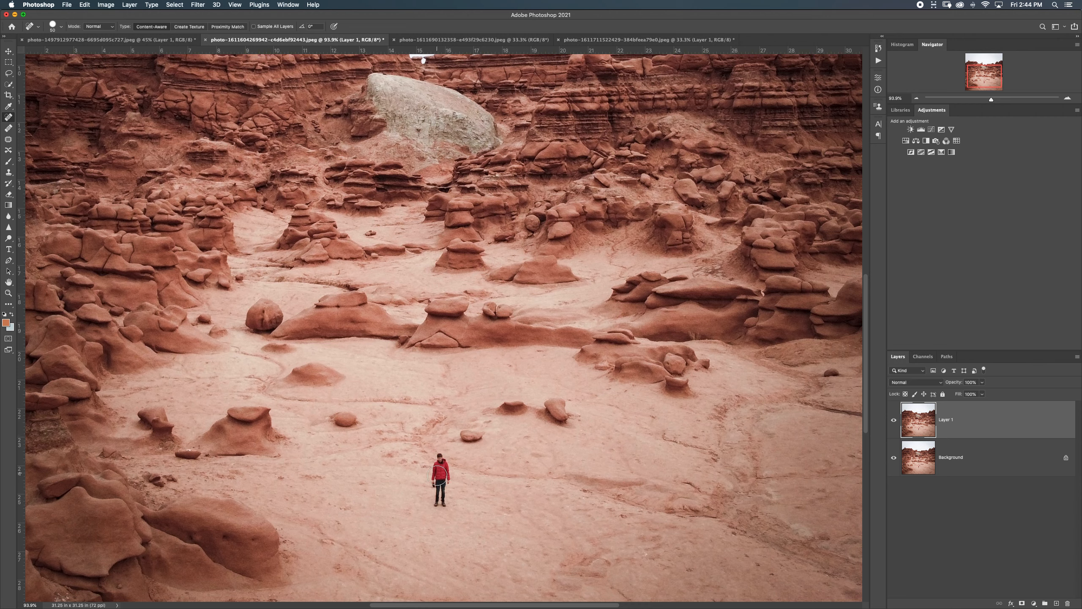
left_click_drag(503, 440, 550, 345)
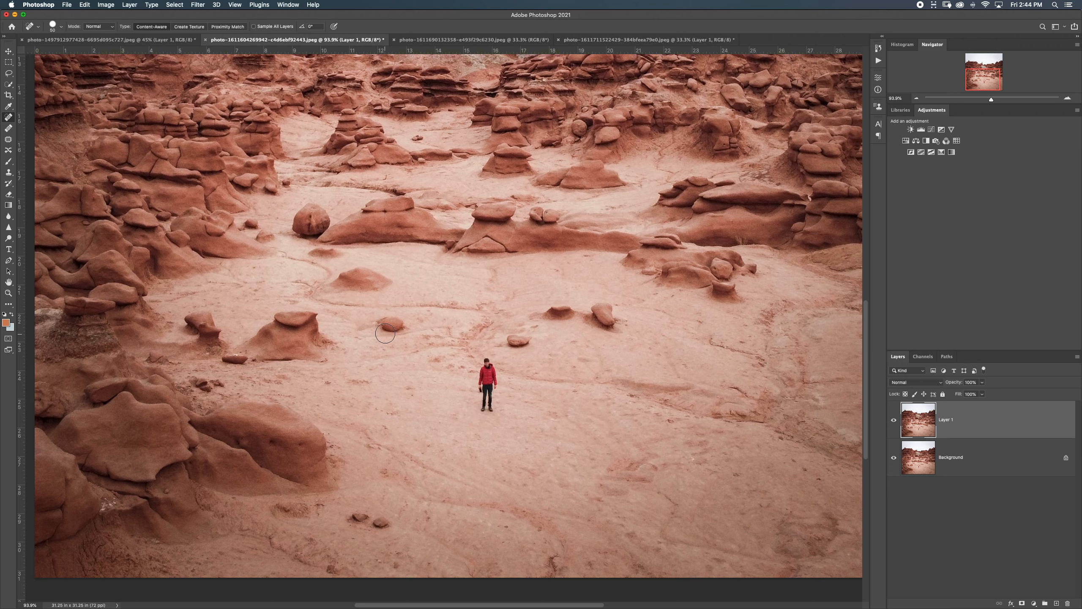
mouse_move(399, 324)
left_mouse_down()
mouse_move(382, 320)
mouse_move(384, 331)
mouse_move(410, 329)
left_mouse_up()
mouse_move(314, 313)
left_mouse_down()
mouse_move(330, 352)
mouse_move(225, 359)
mouse_move(243, 359)
mouse_move(228, 356)
mouse_move(296, 310)
mouse_move(311, 315)
mouse_move(324, 340)
mouse_move(323, 354)
mouse_move(283, 324)
mouse_move(251, 356)
left_mouse_up()
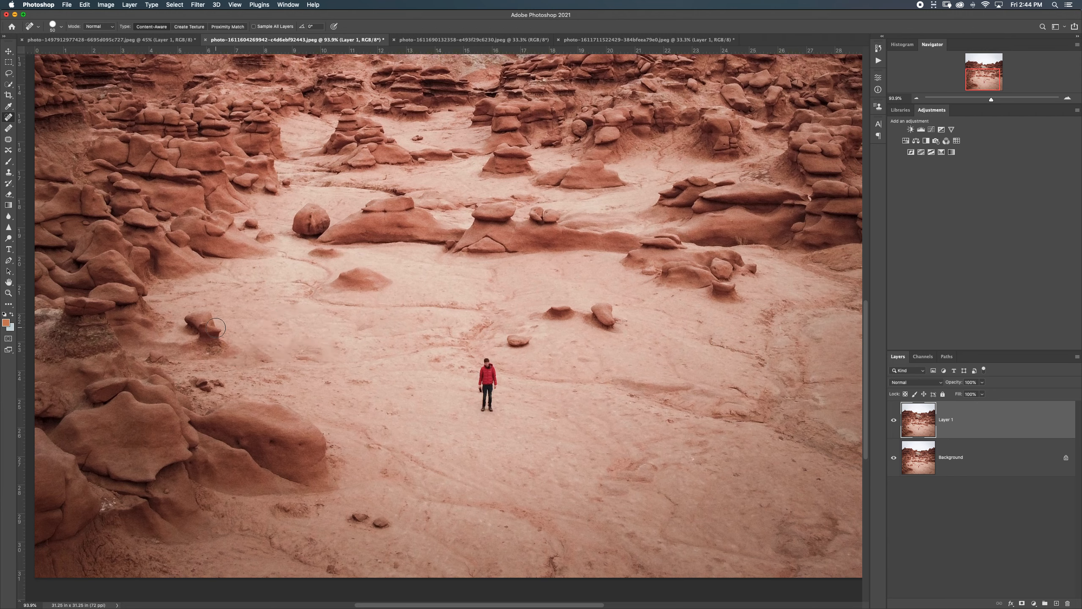
mouse_move(200, 327)
left_mouse_down()
mouse_move(222, 337)
mouse_move(206, 317)
mouse_move(187, 317)
mouse_move(208, 346)
mouse_move(200, 351)
mouse_move(229, 349)
mouse_move(191, 338)
mouse_move(189, 352)
mouse_move(187, 326)
mouse_move(203, 313)
mouse_move(232, 349)
left_mouse_up()
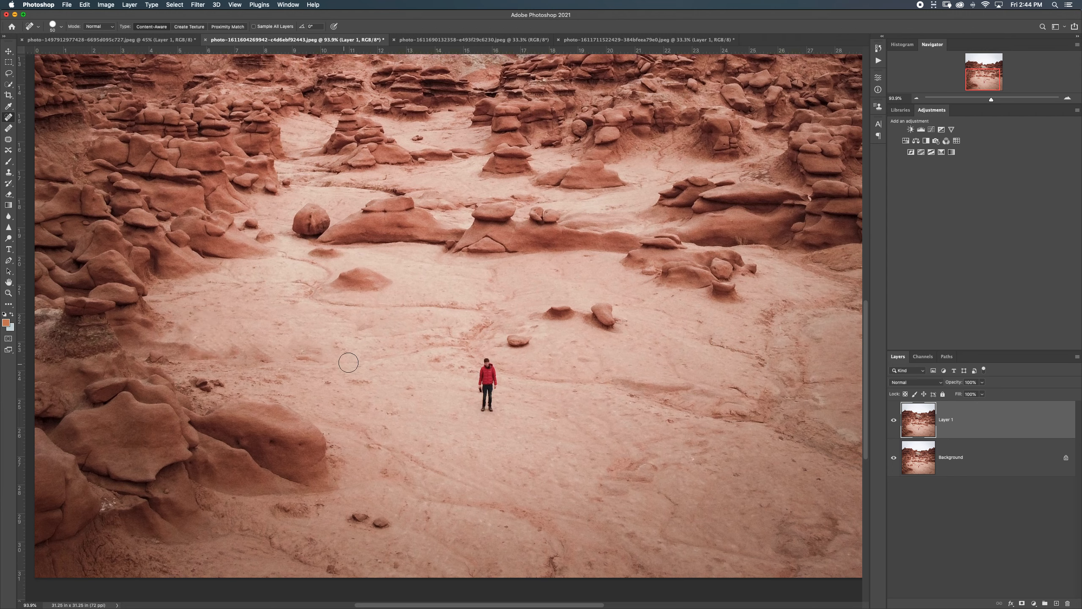
Heal away the low mound, the stones behind the hiker, the round boulder and the small loose rocks on the ridges
mouse_move(343, 272)
left_mouse_down()
mouse_move(353, 294)
mouse_move(385, 281)
mouse_move(366, 271)
mouse_move(333, 280)
mouse_move(377, 284)
left_mouse_up()
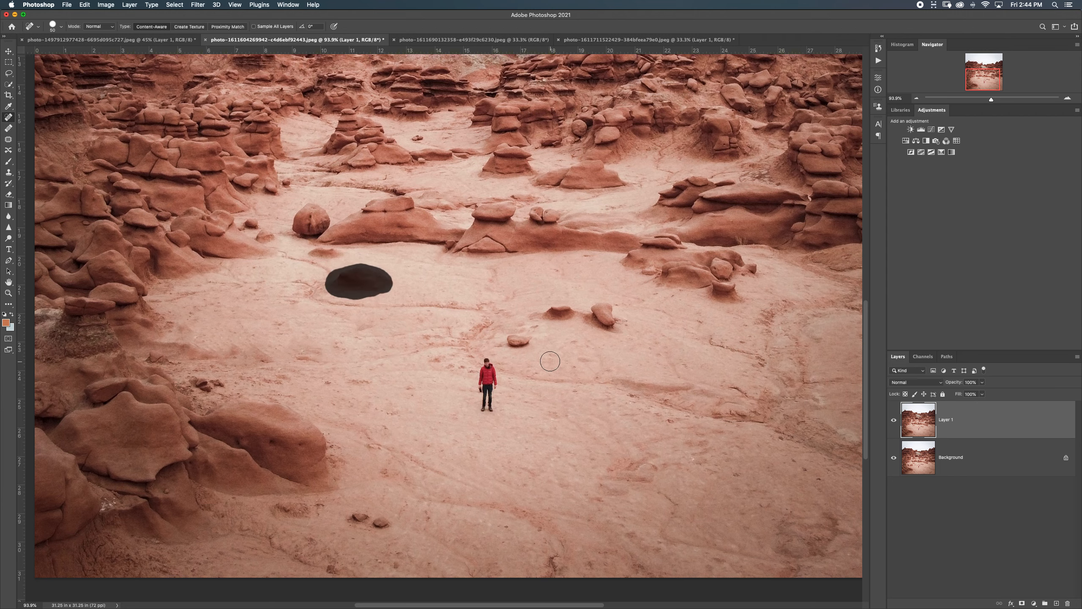
mouse_move(531, 339)
left_mouse_down()
mouse_move(519, 337)
mouse_move(535, 341)
mouse_move(550, 315)
mouse_move(605, 309)
mouse_move(613, 326)
mouse_move(603, 312)
mouse_move(545, 315)
mouse_move(562, 316)
left_mouse_up()
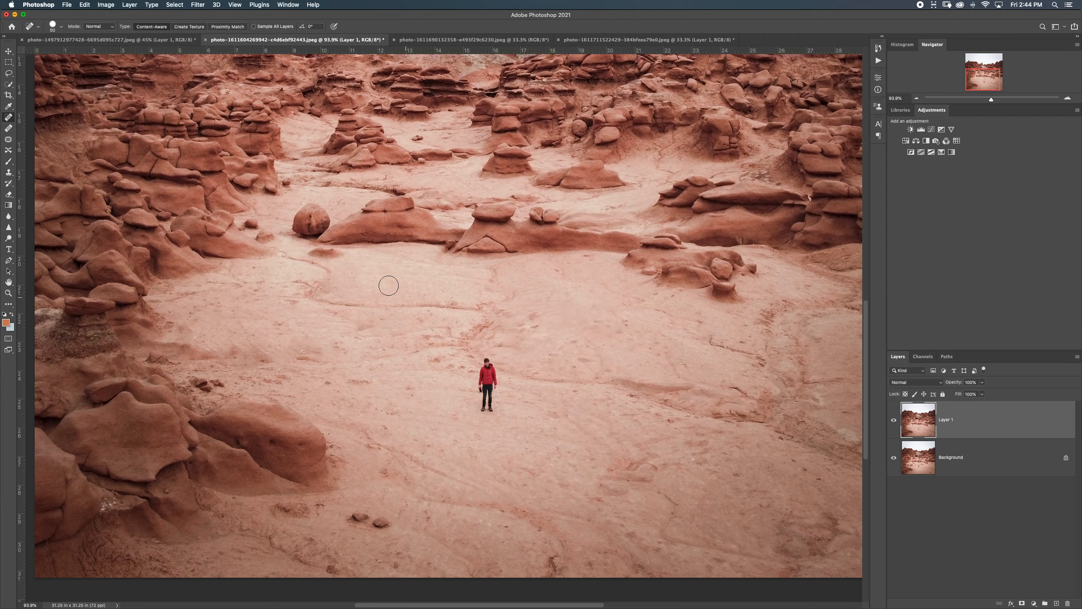
mouse_move(304, 208)
left_mouse_down()
mouse_move(294, 217)
mouse_move(311, 239)
mouse_move(331, 221)
mouse_move(310, 209)
mouse_move(315, 220)
left_mouse_up()
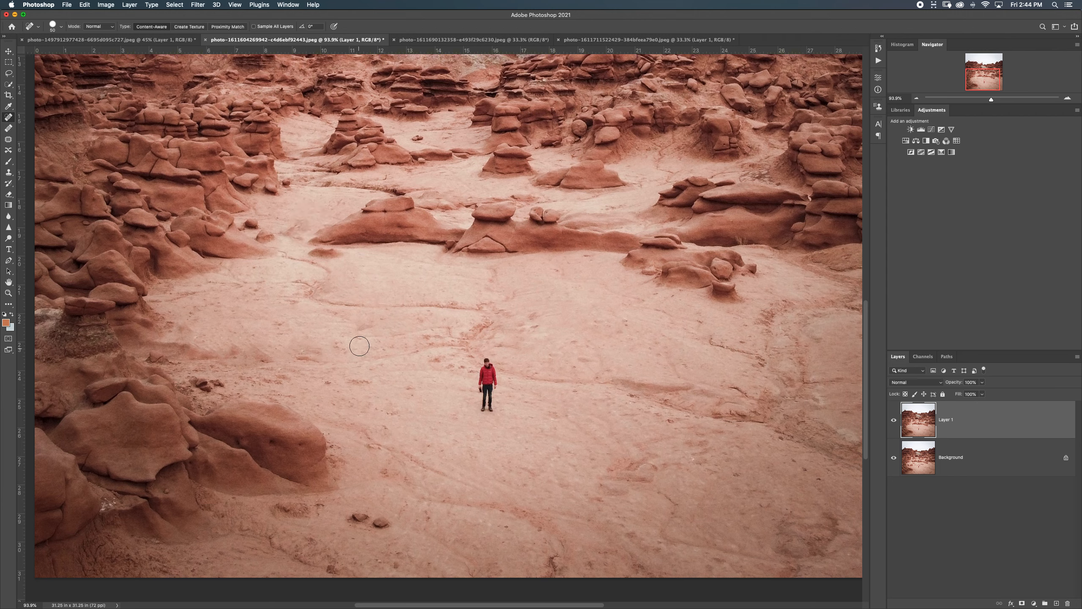
mouse_move(737, 285)
left_mouse_down()
mouse_move(720, 286)
mouse_move(724, 301)
mouse_move(720, 287)
left_mouse_up()
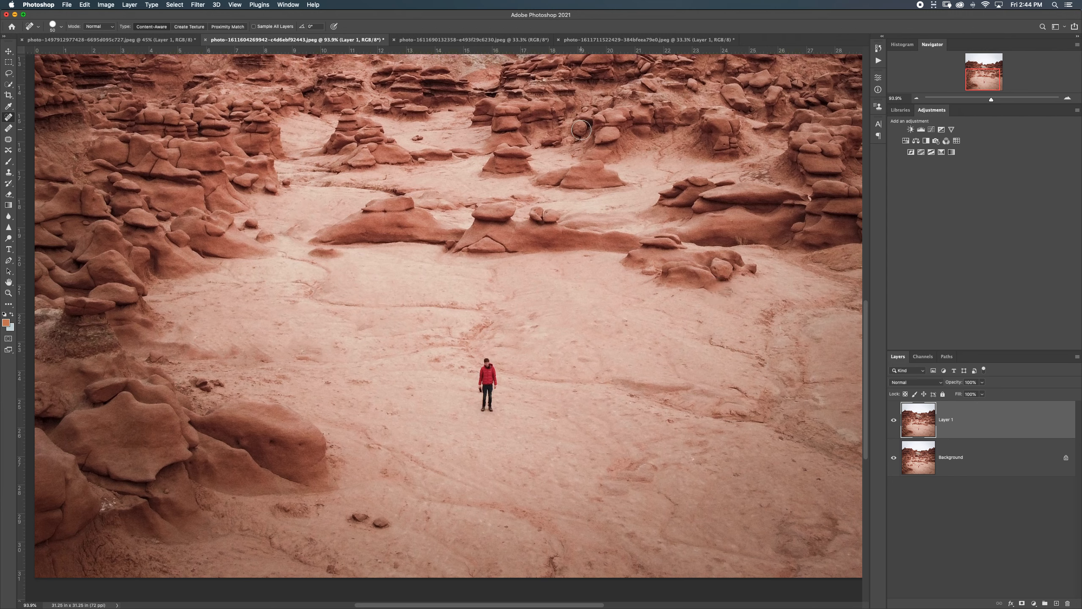
mouse_move(582, 129)
left_mouse_down()
mouse_move(575, 121)
mouse_move(582, 137)
left_mouse_up()
left_click_drag(548, 217, 538, 211)
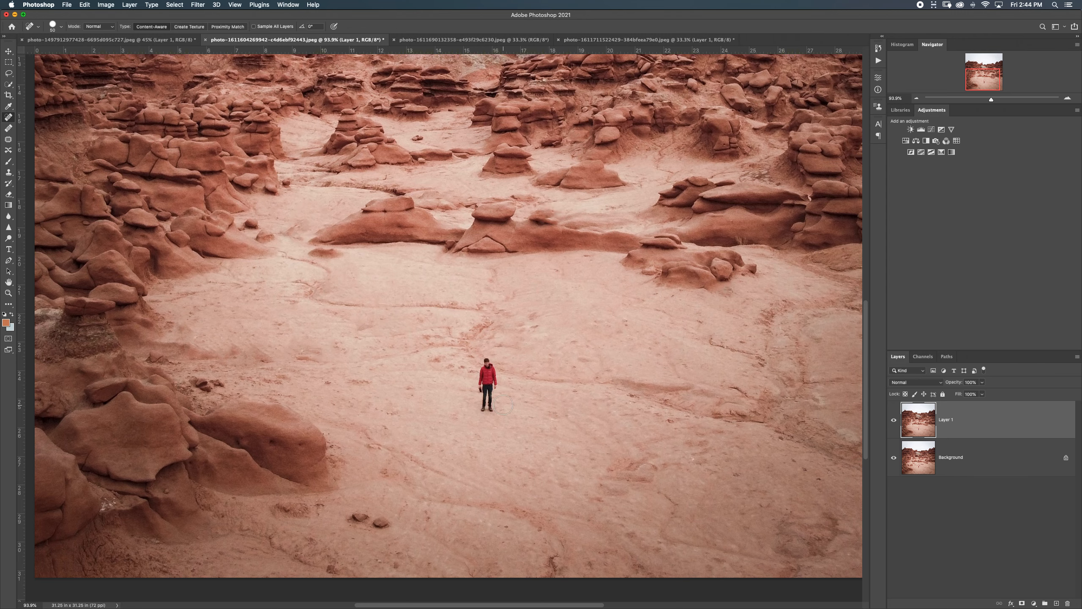
Remove the hiker in the red jacket, the two foreground stones and the mark near the photo's lower edge
mouse_move(485, 358)
left_mouse_down()
mouse_move(474, 368)
mouse_move(480, 415)
mouse_move(499, 363)
mouse_move(485, 403)
left_mouse_up()
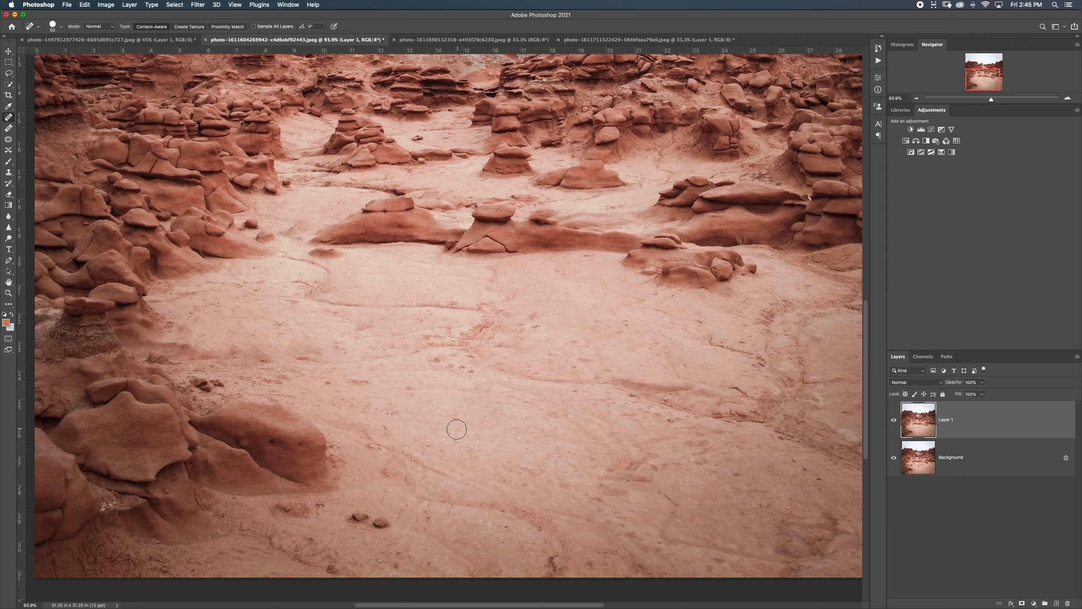
scroll(457, 429, "down", 5)
mouse_move(387, 416)
left_mouse_down()
mouse_move(358, 403)
mouse_move(391, 422)
left_mouse_up()
left_click_drag(563, 448, 558, 463)
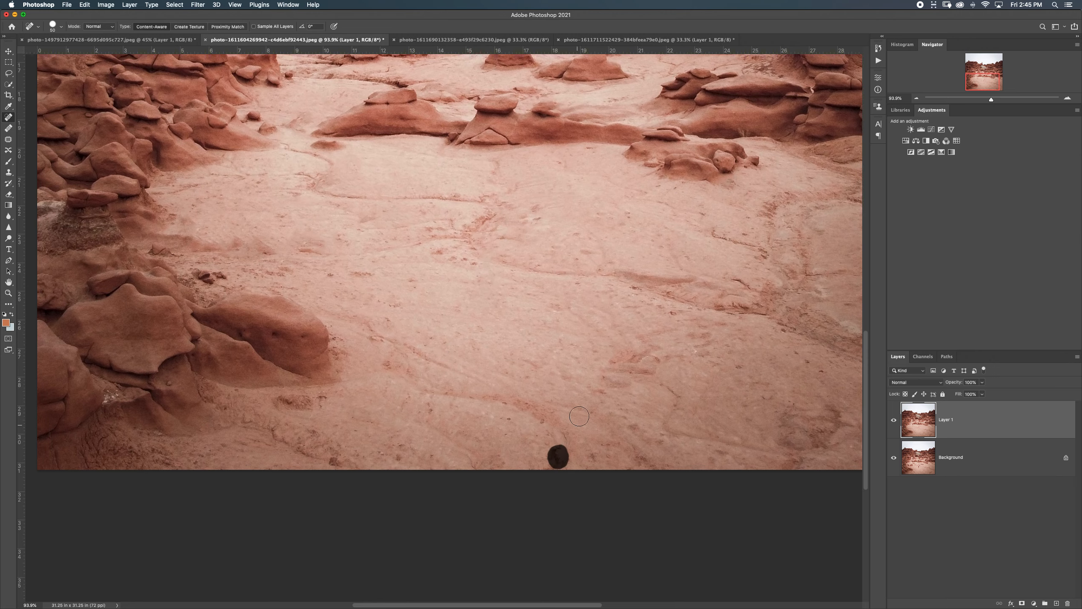
Heal away the small stones and dark marks between the left rock wall and the long ridge, and the pebble farther back
scroll(463, 297, "up", 7)
scroll(463, 297, "left", 6)
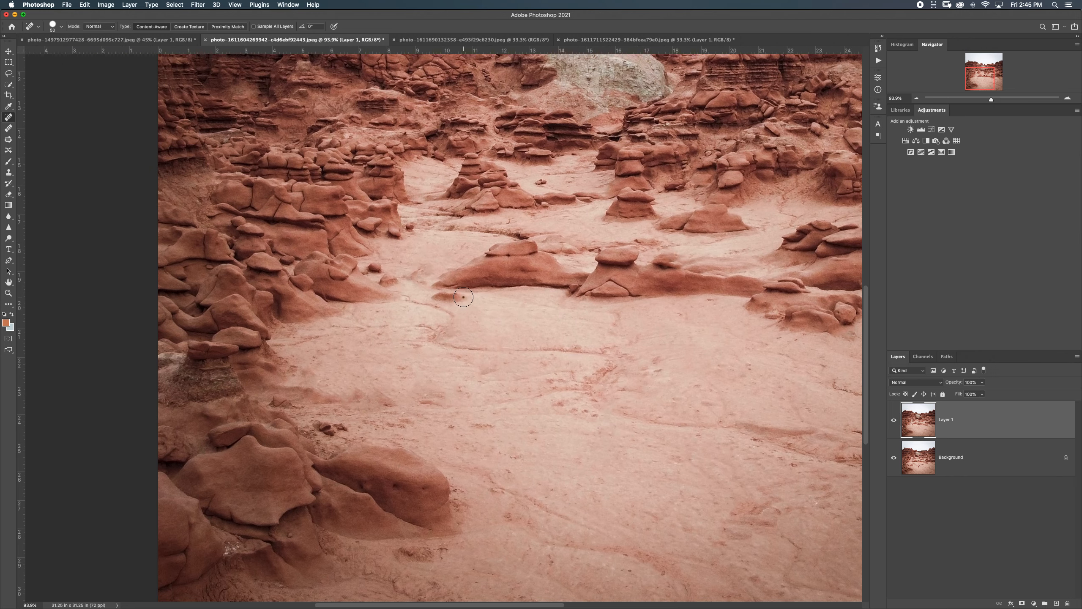
mouse_move(463, 297)
left_mouse_down()
mouse_move(386, 280)
mouse_move(397, 284)
left_mouse_up()
left_click_drag(371, 264, 377, 269)
left_click_drag(410, 227, 409, 228)
left_click_drag(550, 179, 543, 182)
left_click(536, 183)
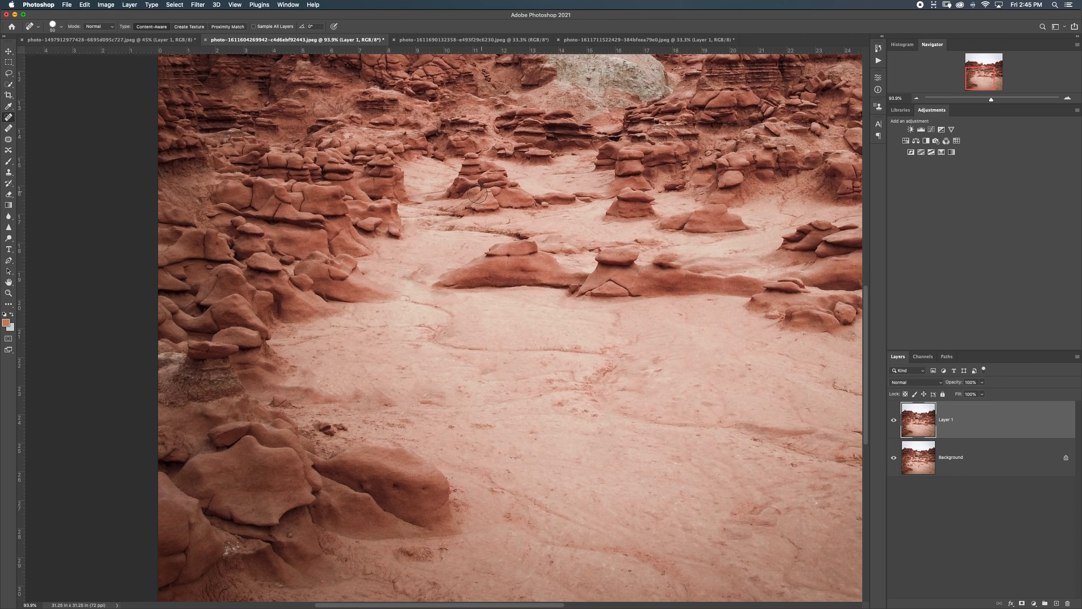
Remove the rock spire, the small rock outcrop beside it and the left cliff's peak from the skyline
scroll(546, 246, "up", 10)
scroll(546, 246, "right", 3)
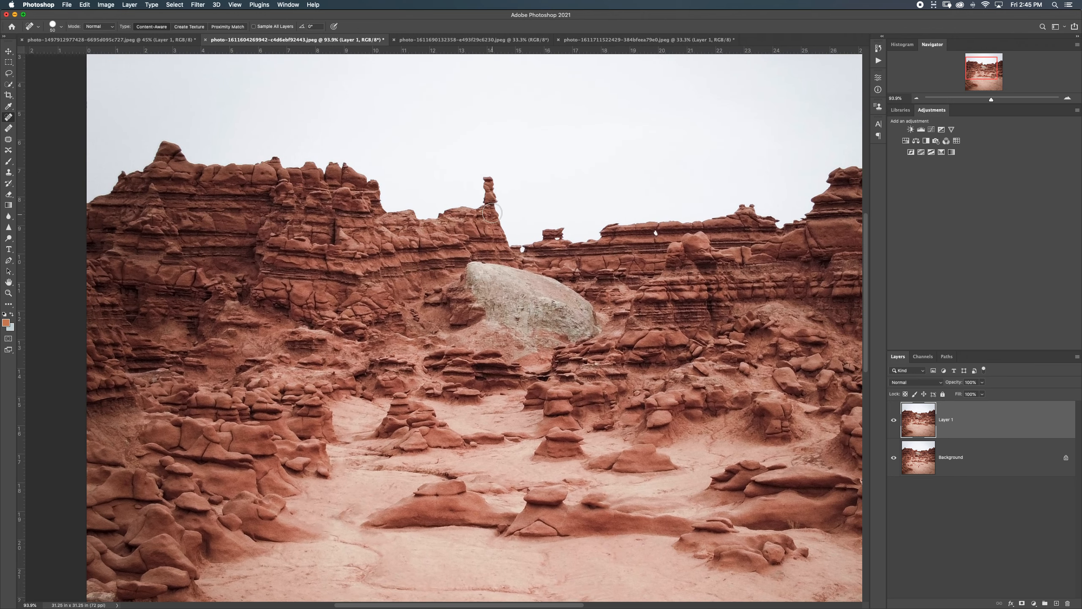
left_click_drag(486, 175, 501, 203)
left_click_drag(542, 232, 569, 233)
mouse_move(164, 149)
left_mouse_down()
mouse_move(179, 144)
mouse_move(187, 153)
mouse_move(168, 155)
mouse_move(194, 159)
left_mouse_up()
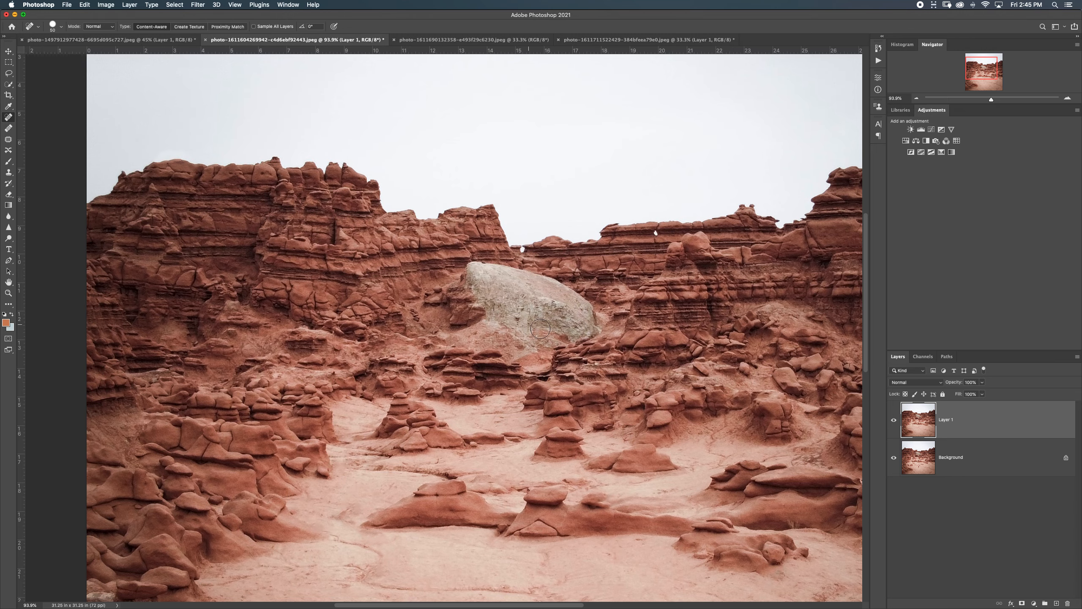
Enlarge the healing brush to 175 and remove the long rock ridge crossing the middle of the sand
scroll(526, 427, "down", 5)
scroll(526, 427, "right", 4)
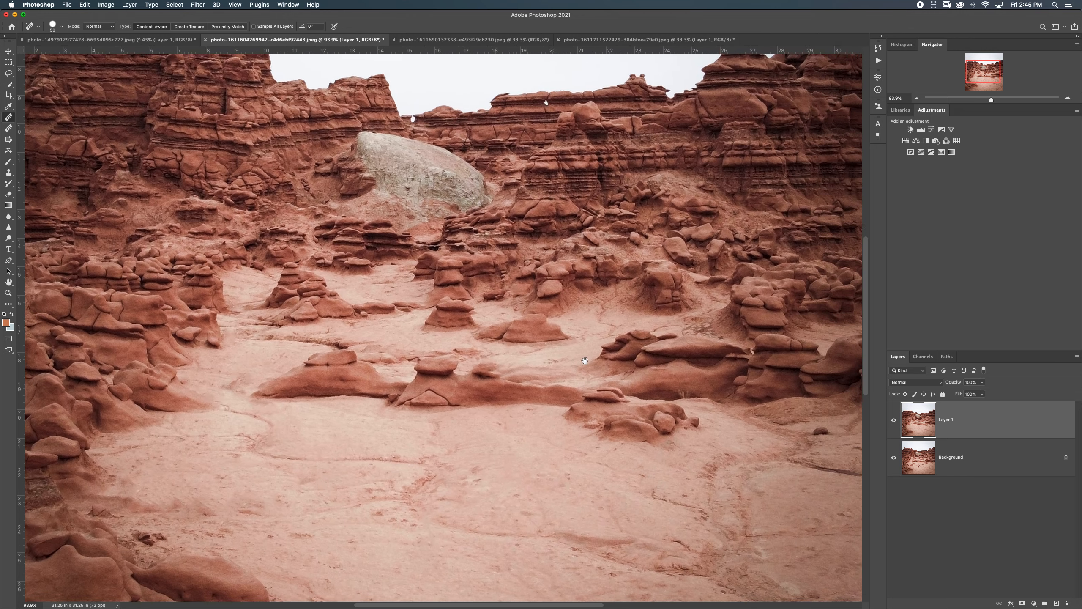
mouse_move(561, 332)
left_mouse_down()
mouse_move(476, 329)
mouse_move(527, 314)
mouse_move(561, 326)
mouse_move(491, 331)
mouse_move(558, 329)
left_mouse_up()
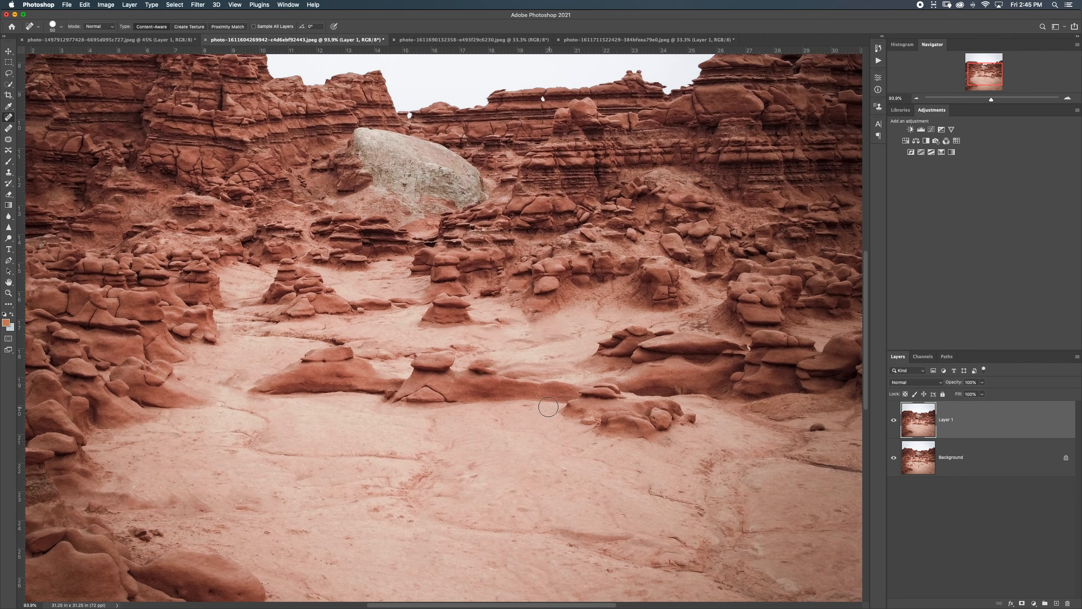
scroll(456, 423, "up", 3)
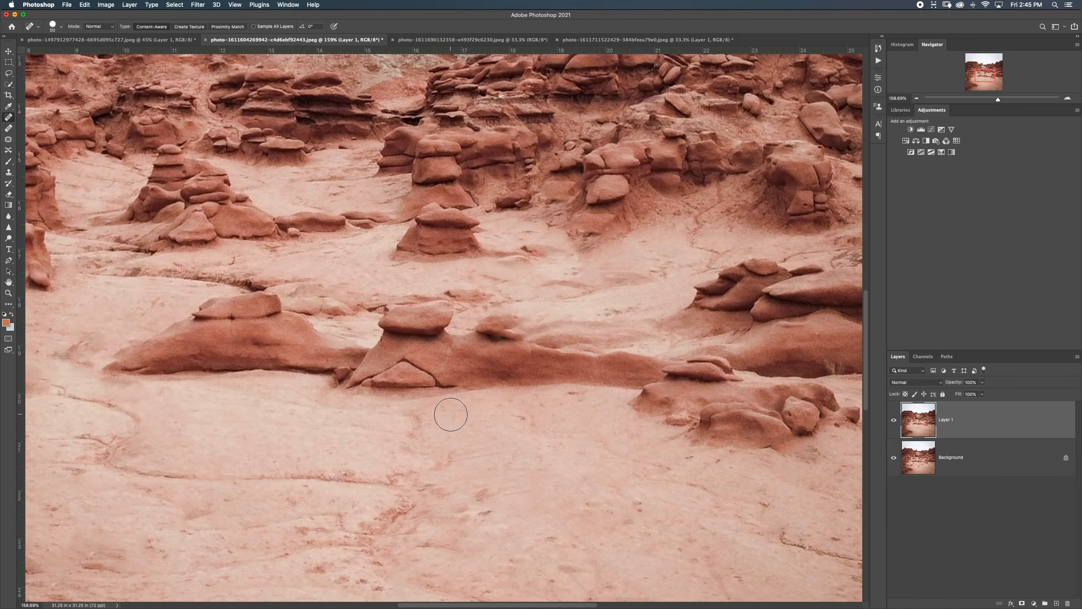
scroll(450, 416, "down", 5)
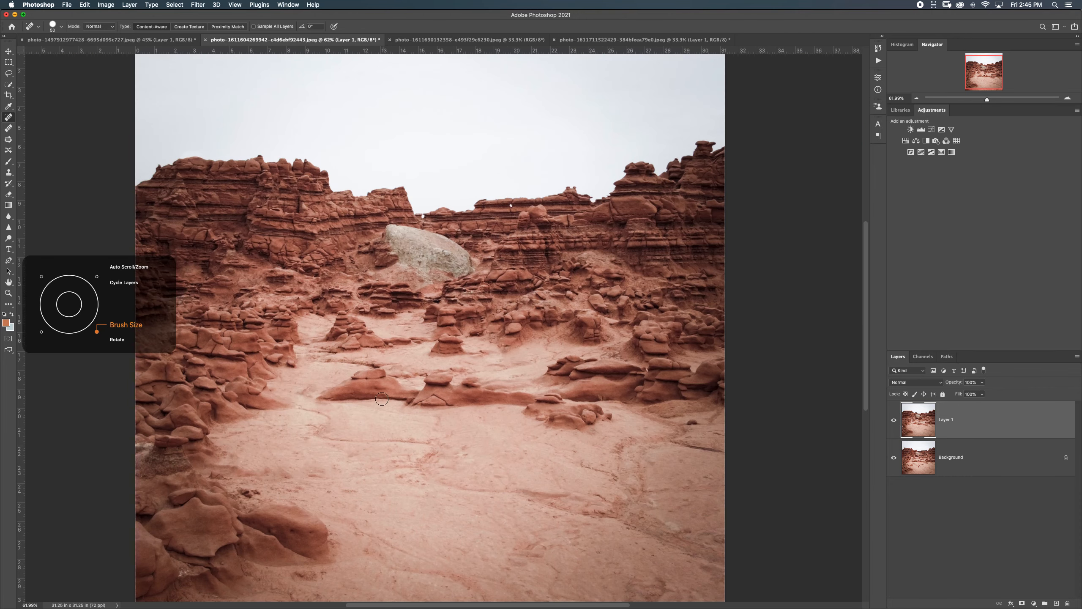
key("bracketright")
key("bracketright")
key("bracketright")
key("bracketright")
key("bracketright")
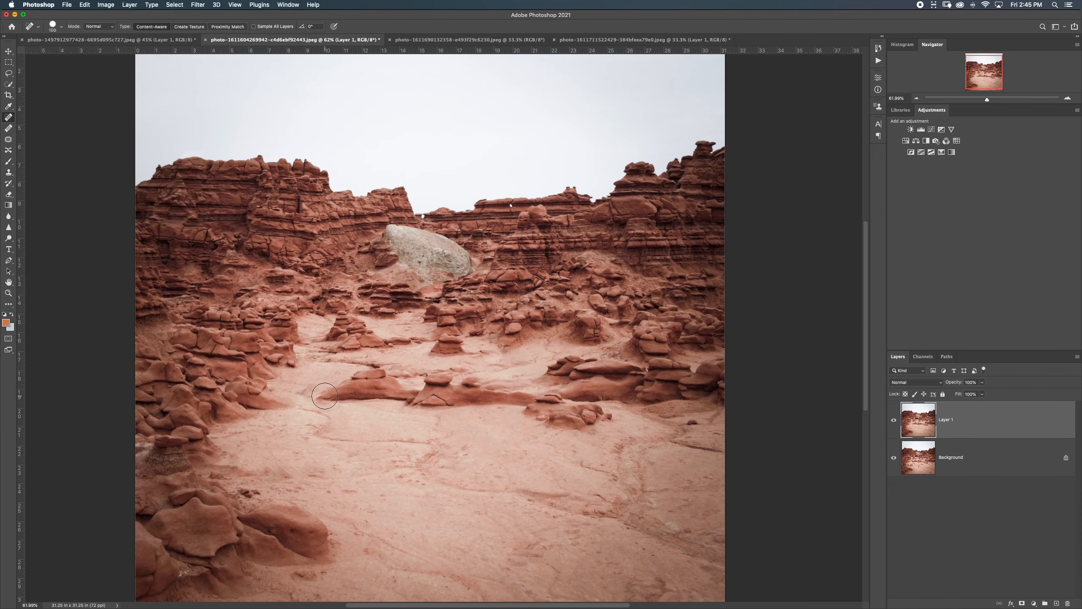
key("bracketright")
key("bracketright")
key("bracketright")
mouse_move(339, 389)
left_mouse_down()
mouse_move(388, 381)
mouse_move(355, 392)
mouse_move(491, 394)
mouse_move(599, 416)
mouse_move(574, 422)
mouse_move(538, 396)
mouse_move(426, 398)
left_mouse_up()
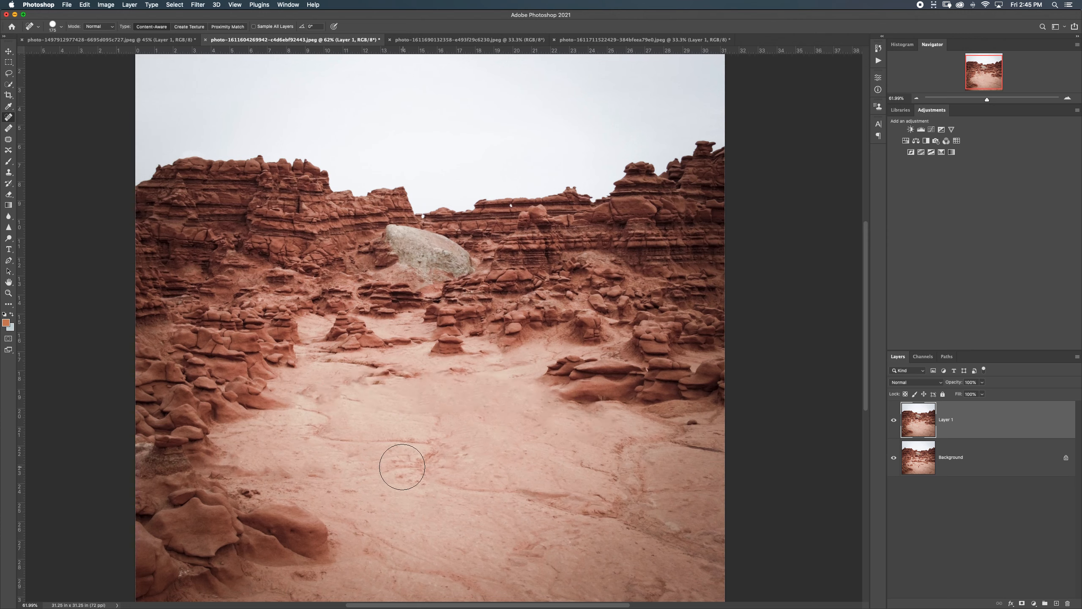
left_click(313, 396)
left_click_drag(313, 396, 402, 378)
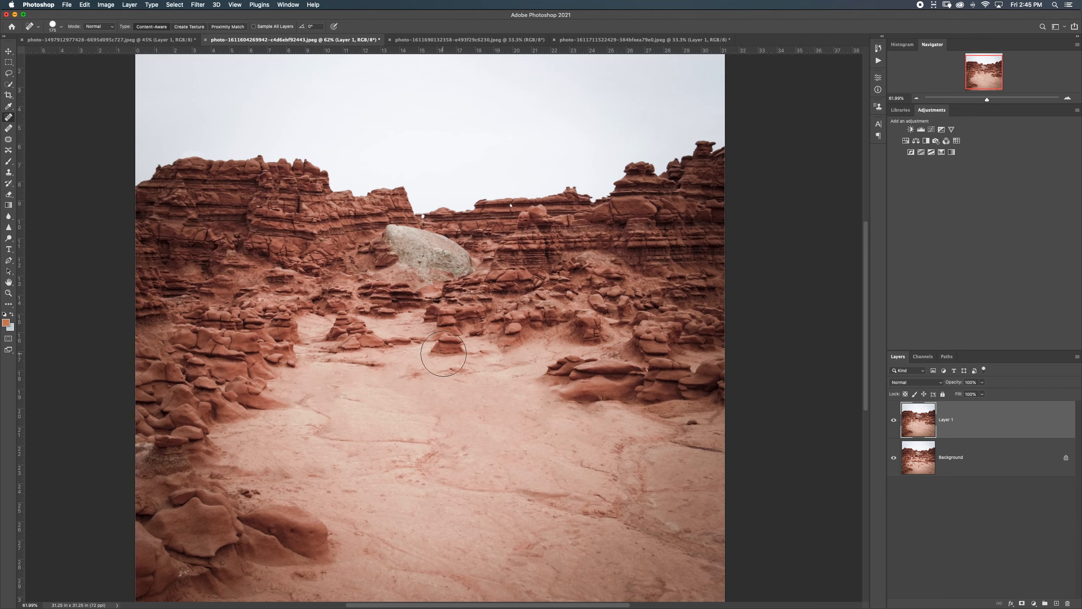
Heal away the two stacked rock formations at the back of the sand and the leftover dark marks around them
left_click_drag(453, 346, 421, 357)
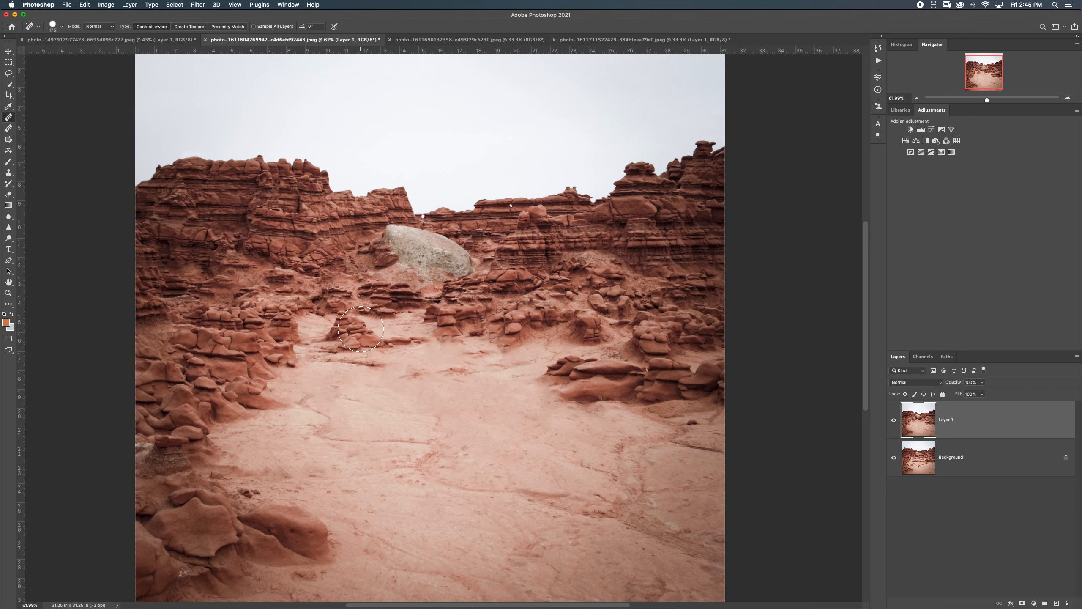
mouse_move(362, 326)
left_mouse_down()
mouse_move(333, 329)
mouse_move(350, 350)
mouse_move(422, 343)
mouse_move(353, 340)
mouse_move(345, 316)
left_mouse_up()
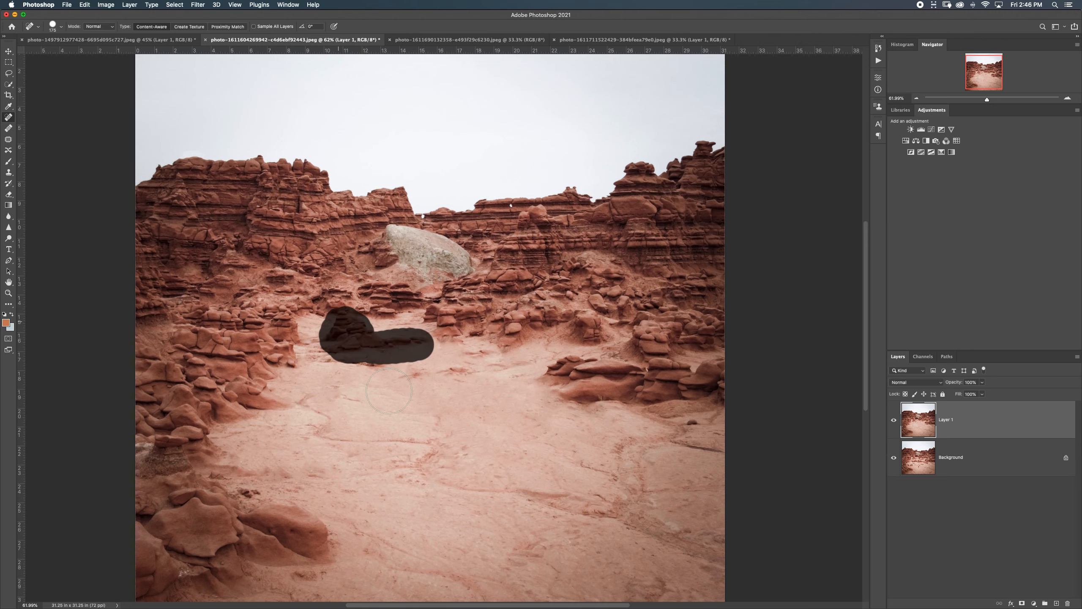
left_click(362, 363)
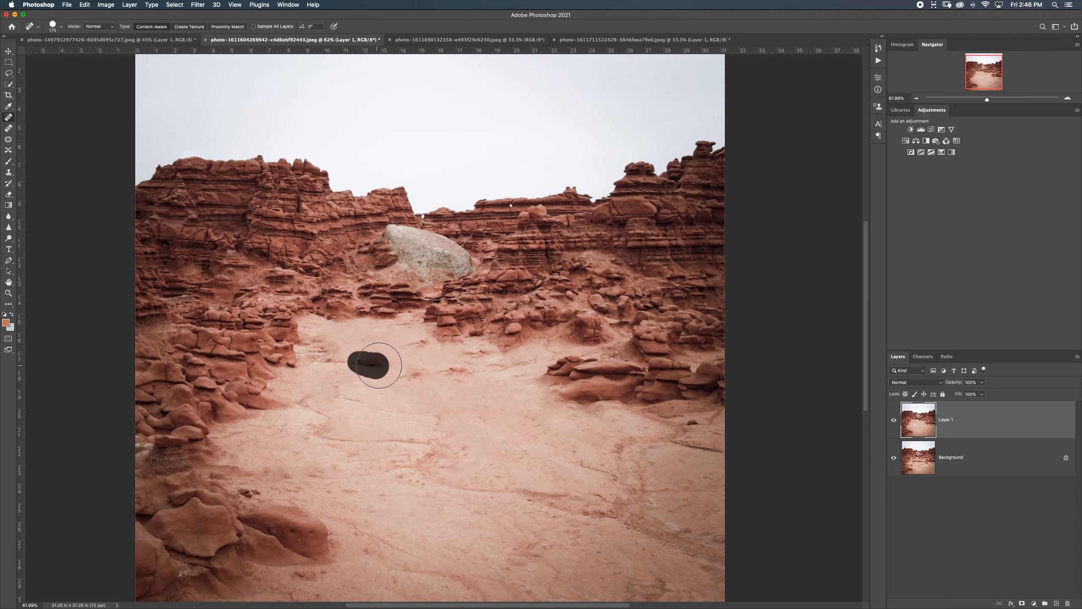
left_click(417, 372)
left_click(449, 369)
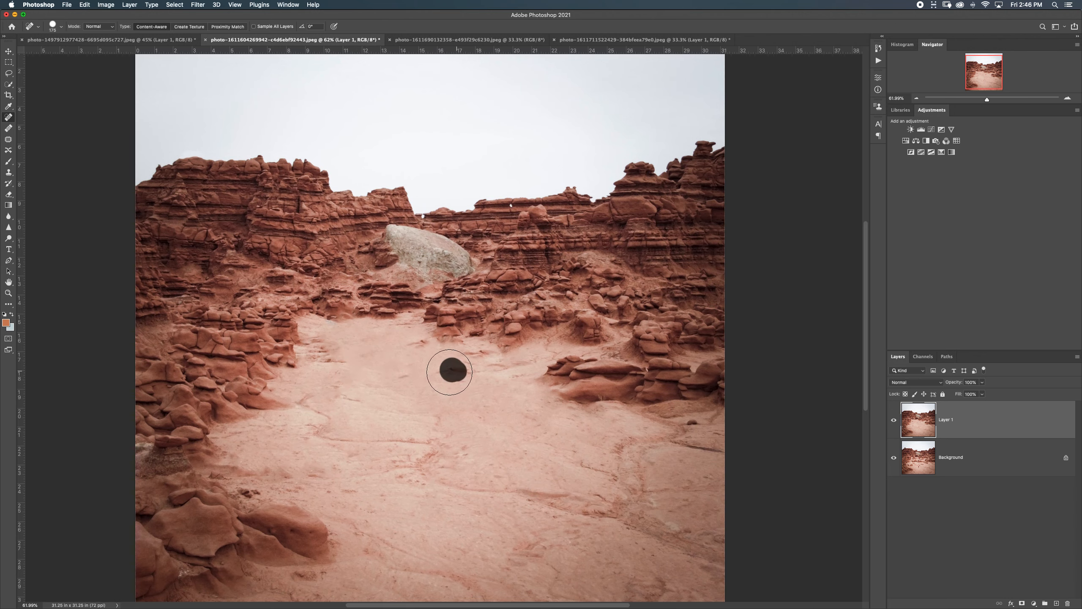
left_click(420, 344)
left_click_drag(316, 345, 328, 352)
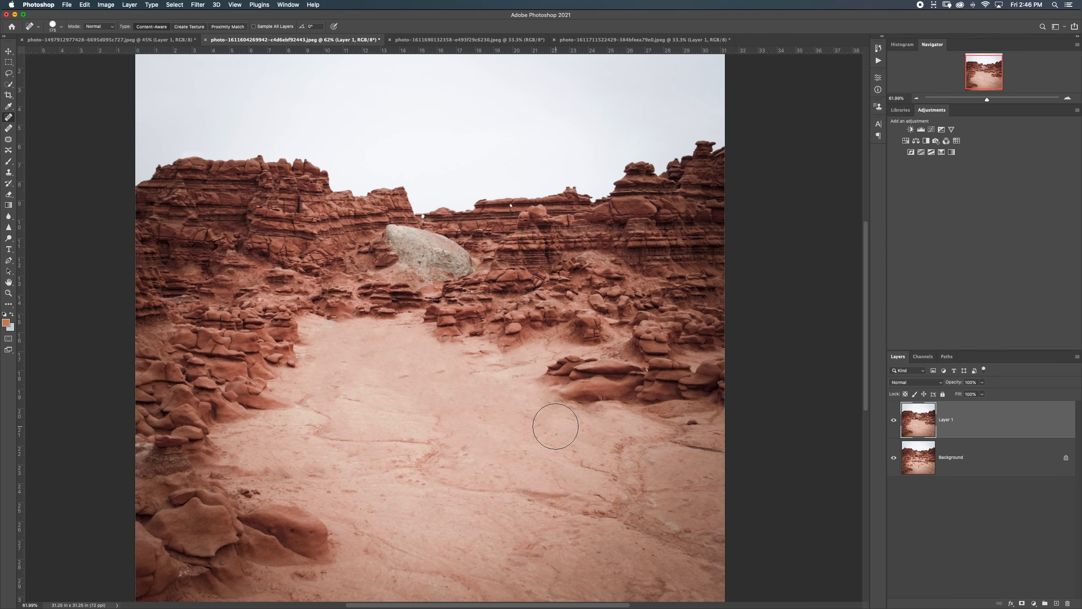
Compare the retouched canyon with the original by toggling the visibility of Layer 1, leaving the layer shown
scroll(448, 421, "down", 3)
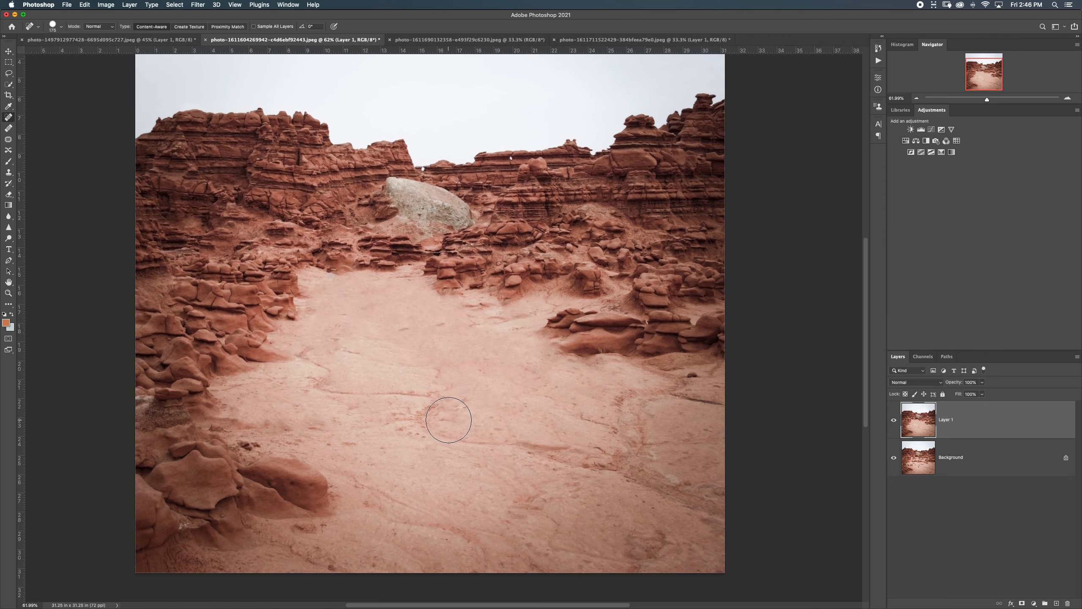
left_click(893, 421)
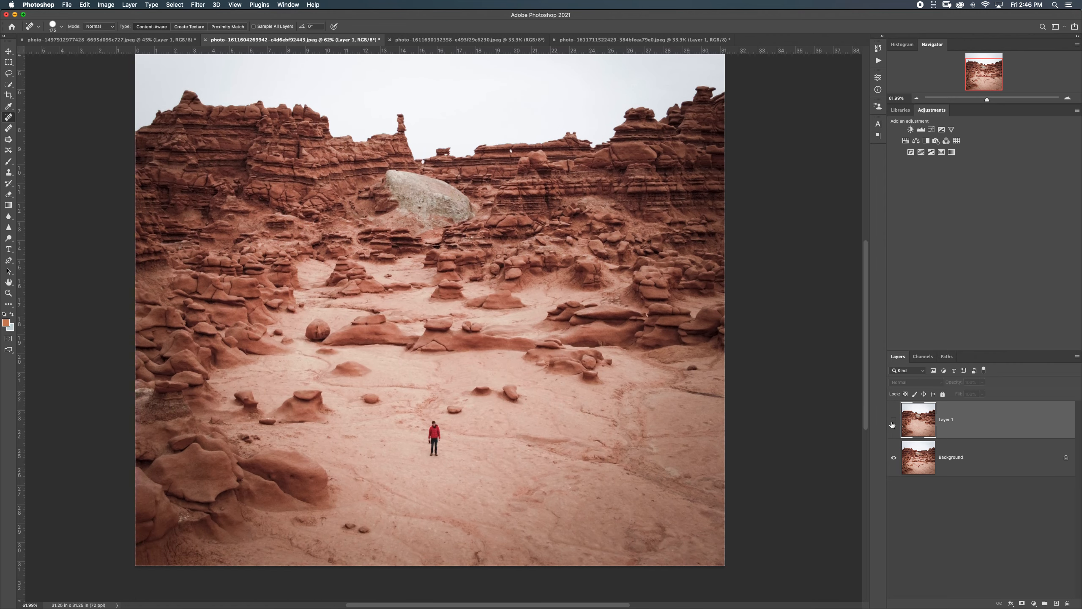
left_click(892, 423)
left_click(892, 424)
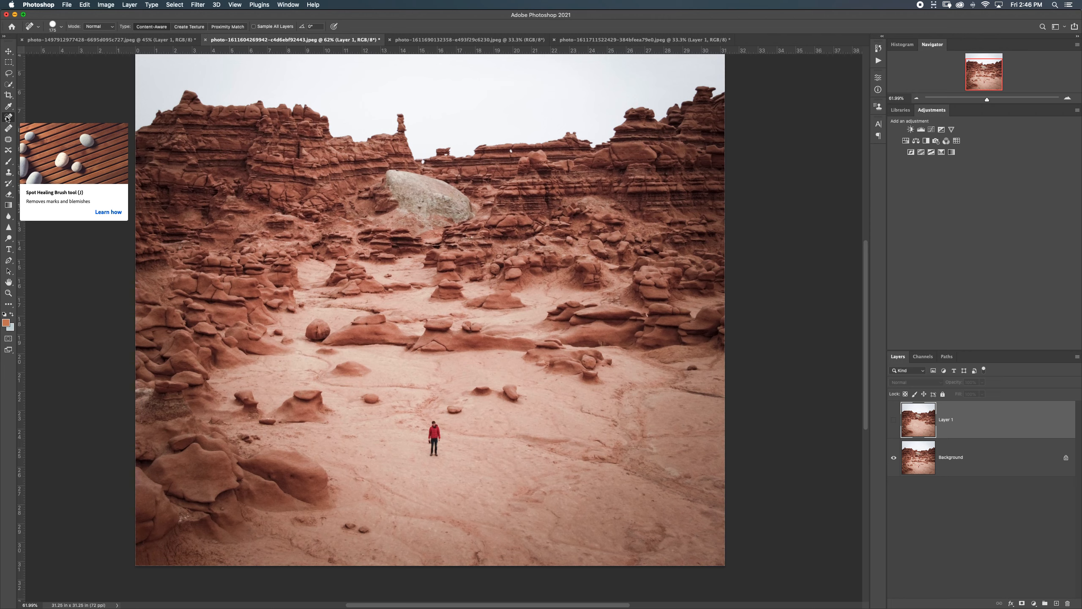
left_click(893, 421)
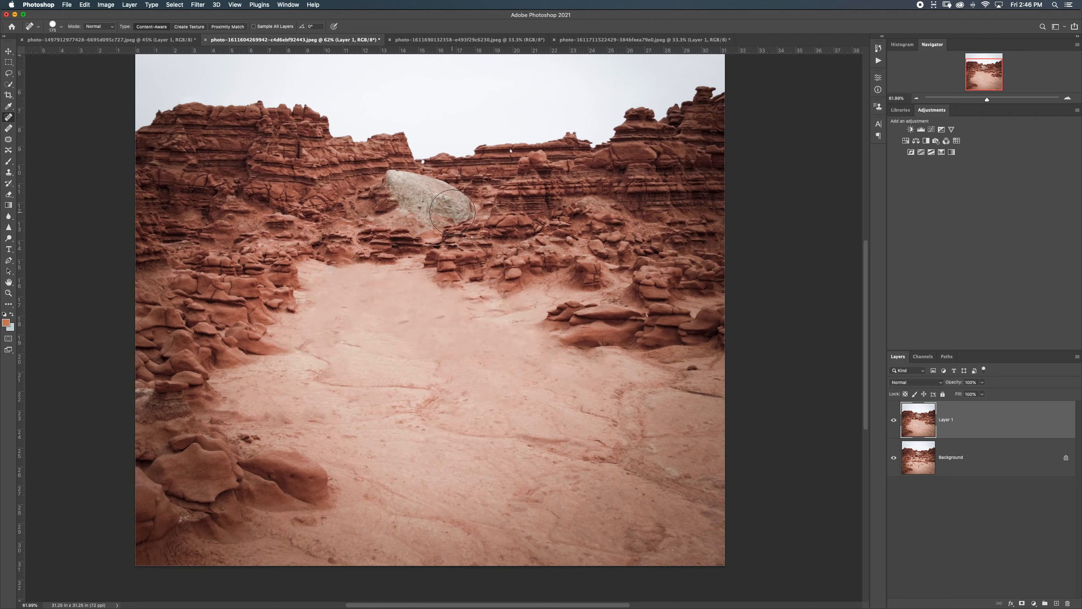
Heal away the peak of the cliff at the right end of the canyon's skyline
left_click(703, 81)
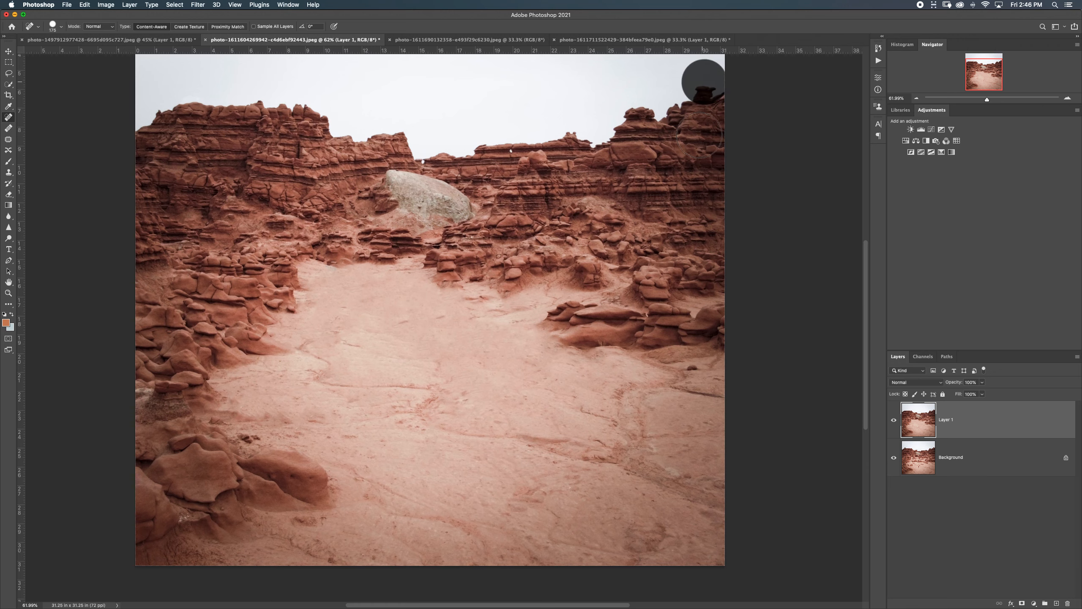
left_click(706, 83)
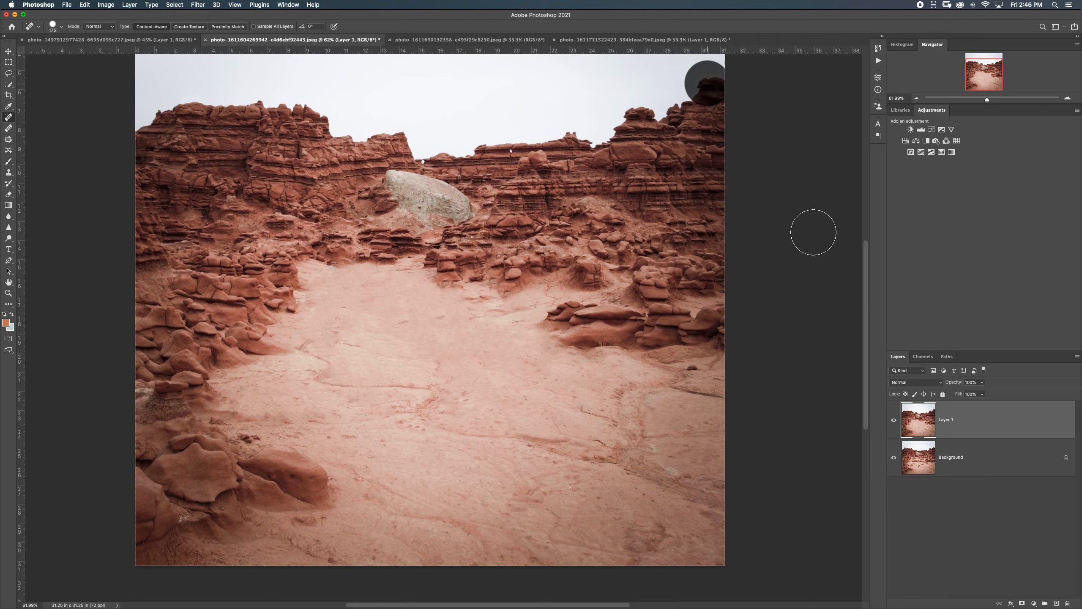
left_click(703, 75)
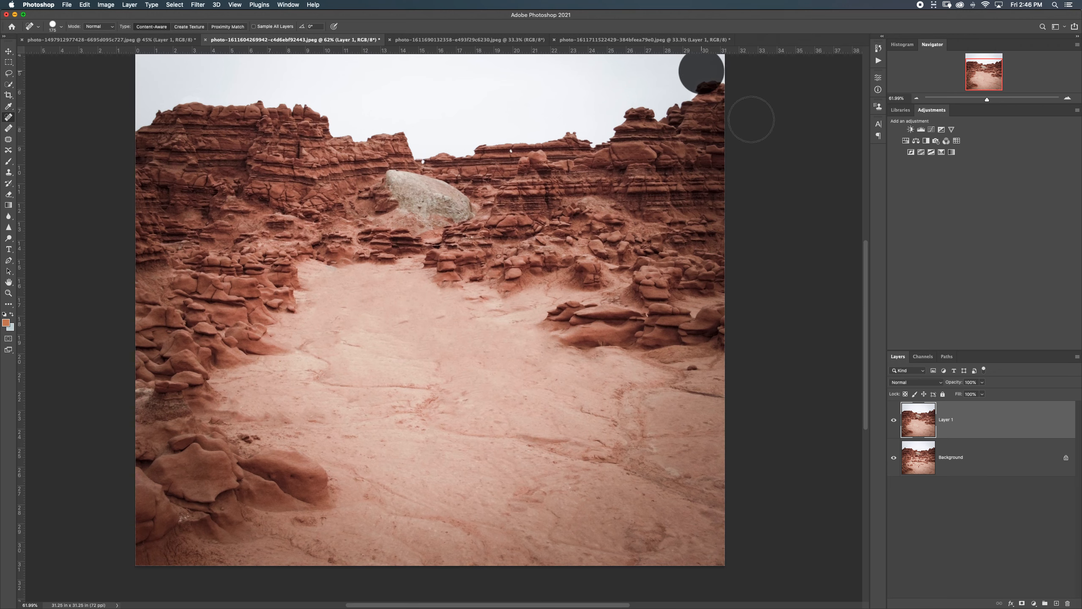
left_click(711, 80)
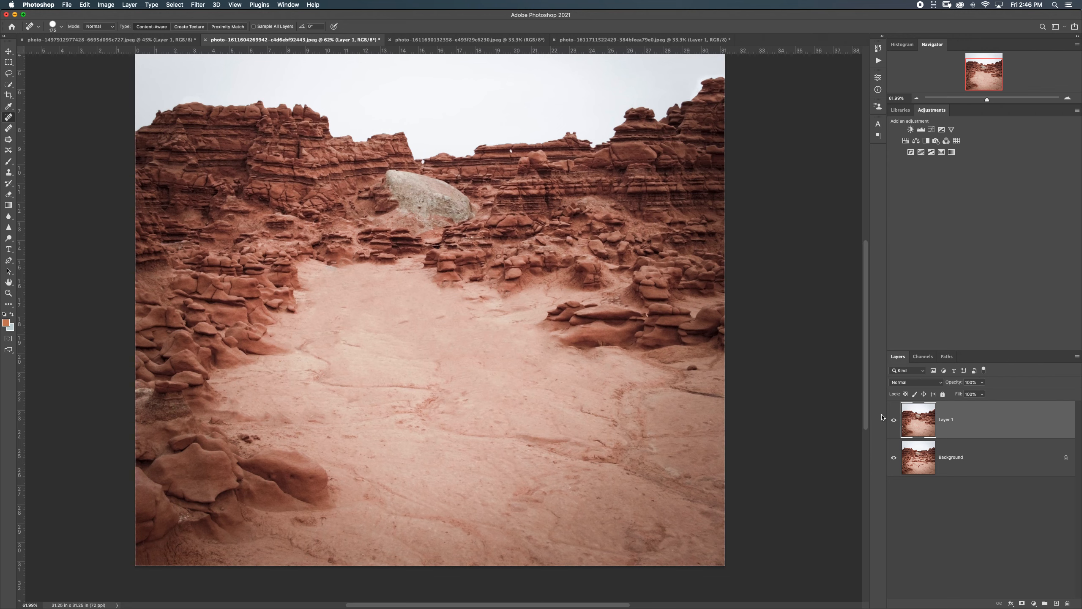
Compare the retouched canyon with the original by toggling Layer 1's visibility, and delete Layer 1
left_click(894, 420)
left_click(894, 420)
left_click(895, 420)
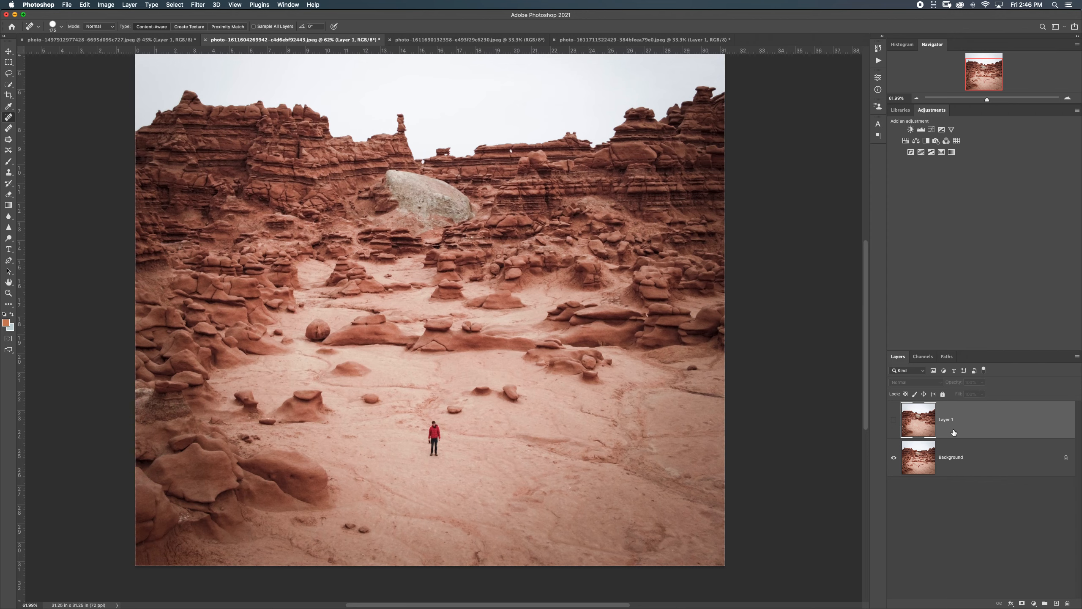
key("Delete")
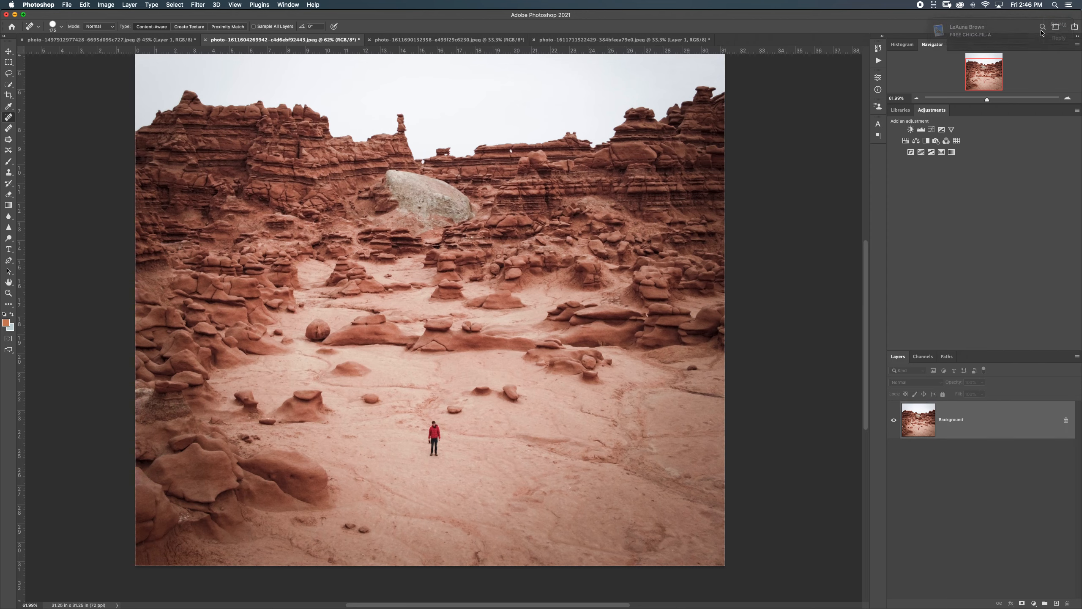
Switch to the photo of the white sneaker on concrete and select the Healing Brush tool
left_click(427, 39)
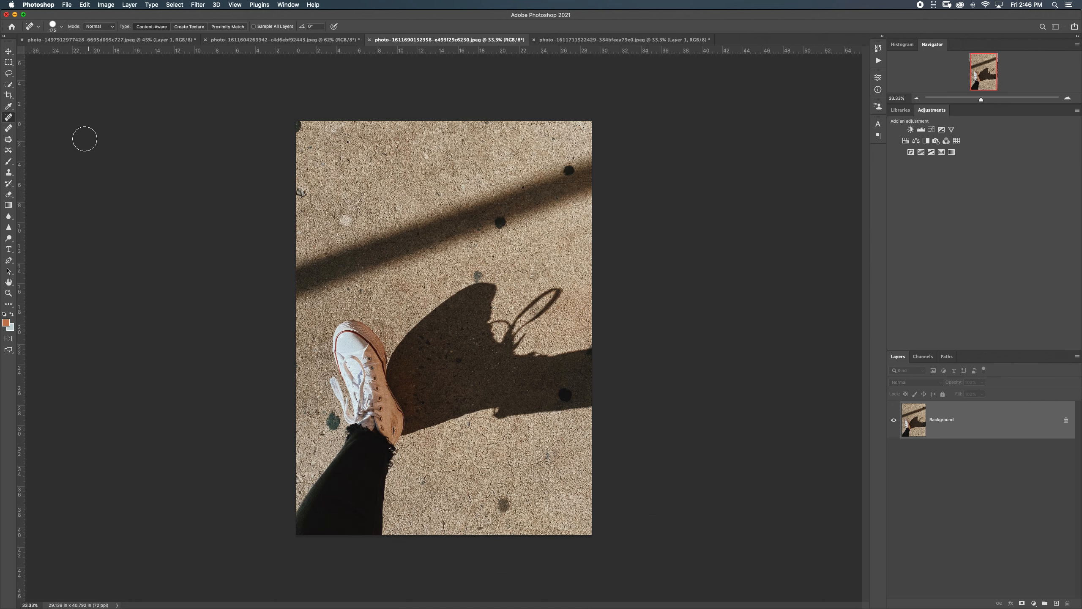
left_click(8, 128)
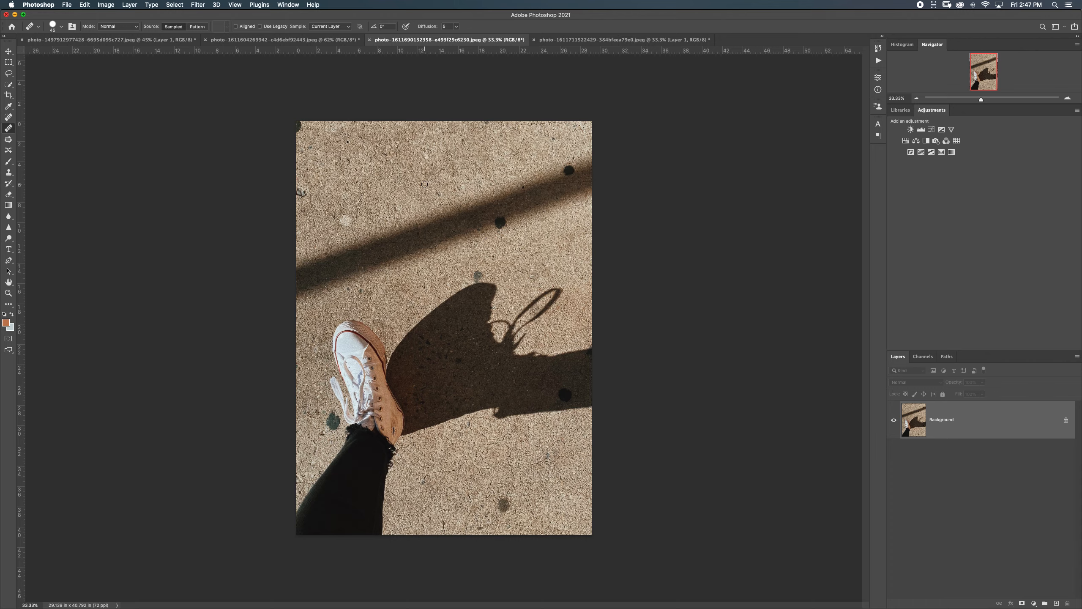
scroll(484, 236, "up", 10)
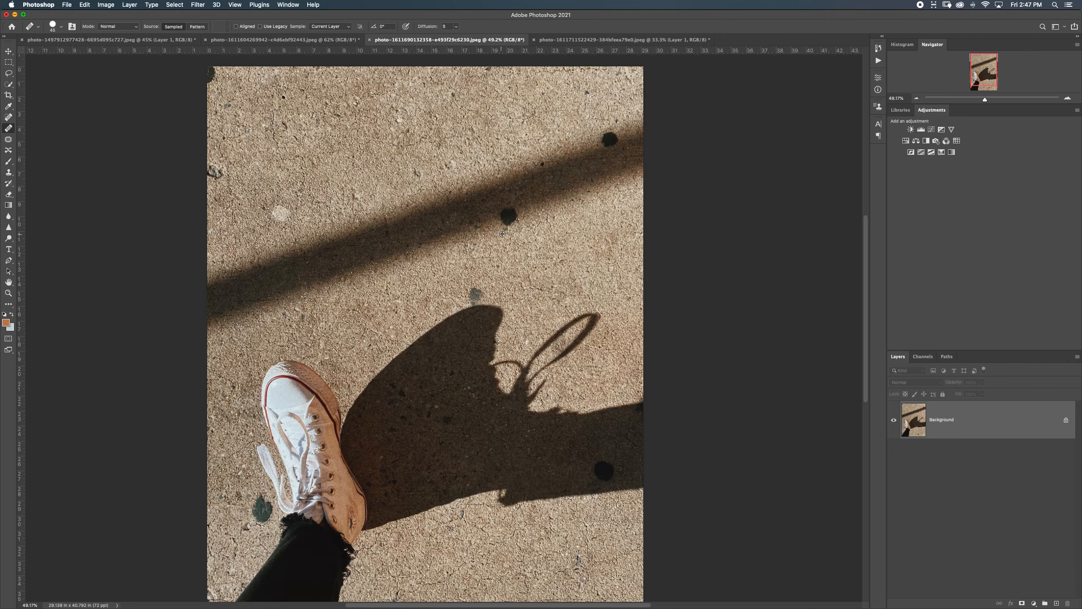
scroll(516, 219, "down", 3)
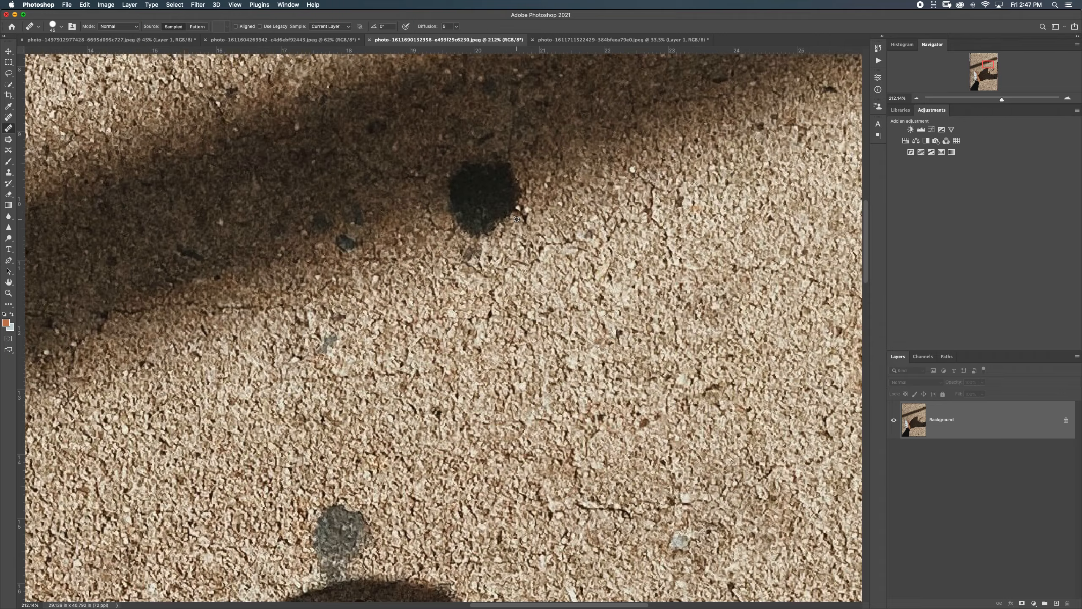
scroll(517, 222, "down", 5)
scroll(513, 214, "down", 4)
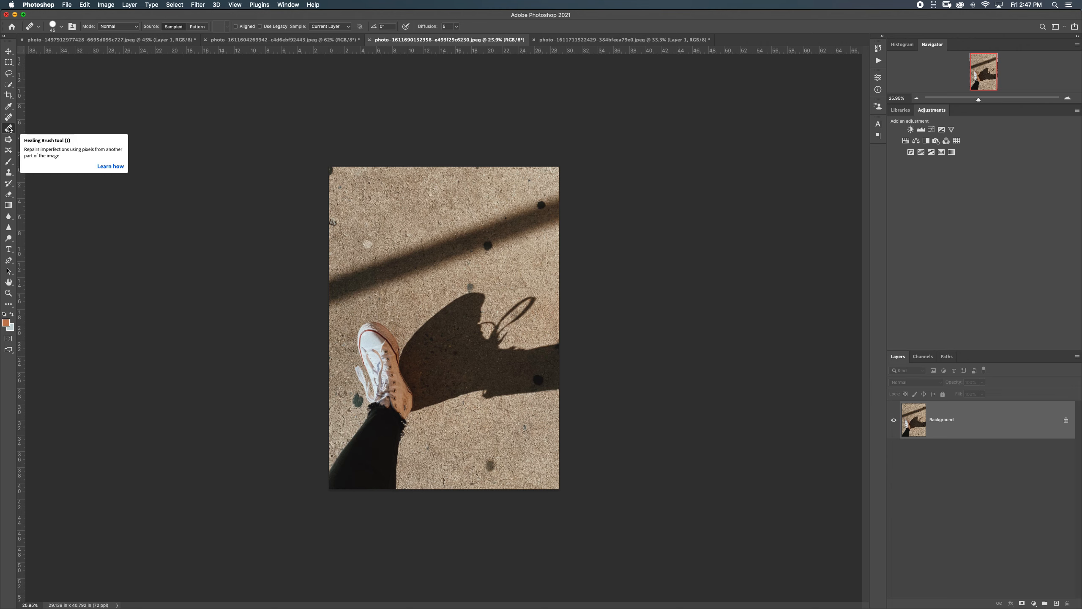
scroll(522, 187, "up", 3)
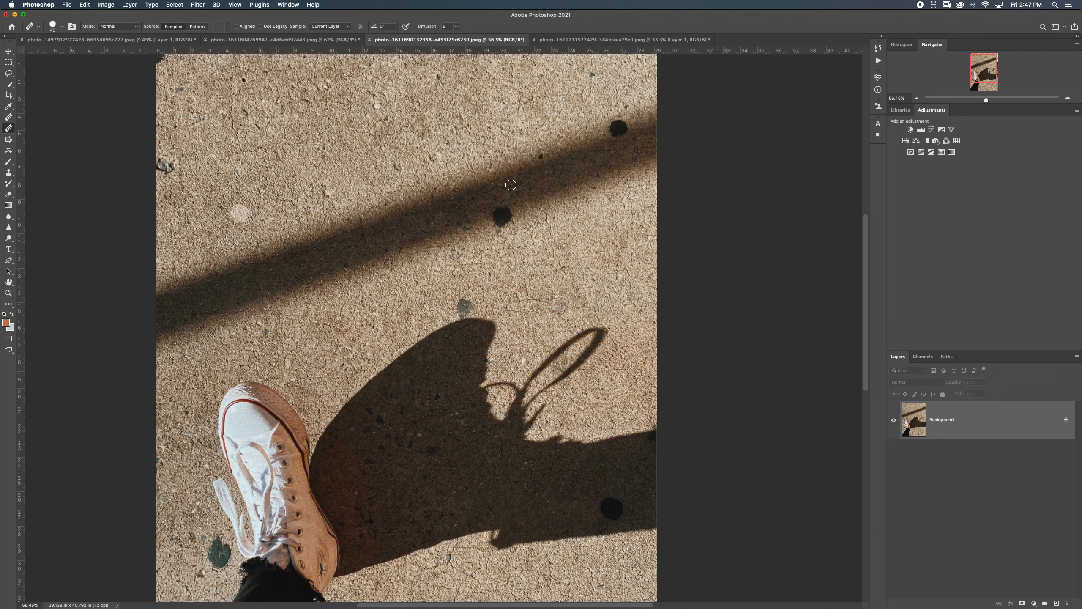
Sample clean concrete beside the round dark spot on the upper edge of the diagonal shadow, near the photo's right edge
scroll(510, 185, "up", 3)
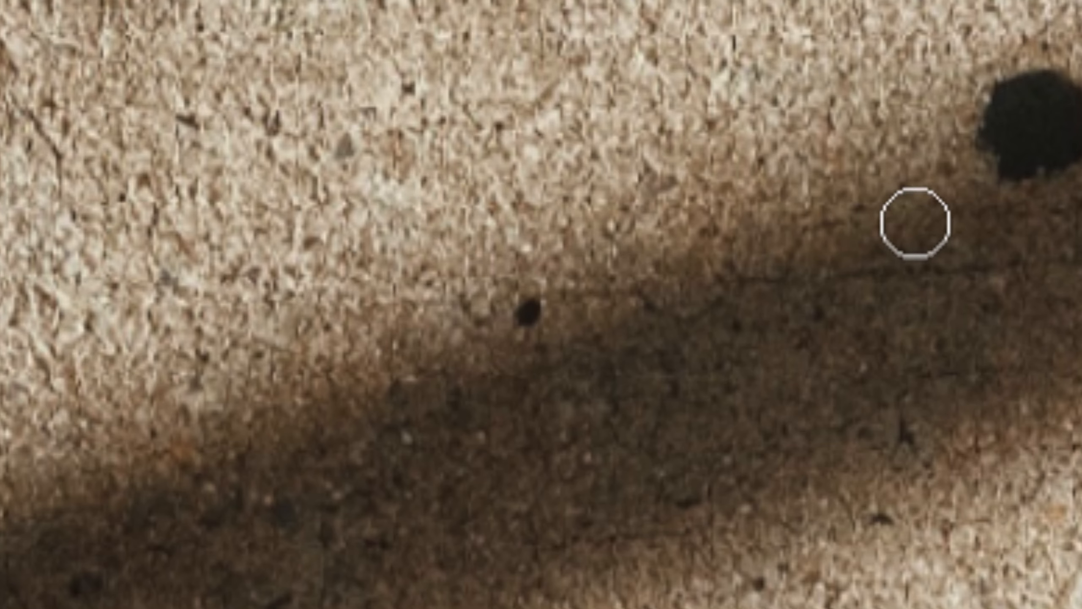
scroll(1035, 232, "right", 6)
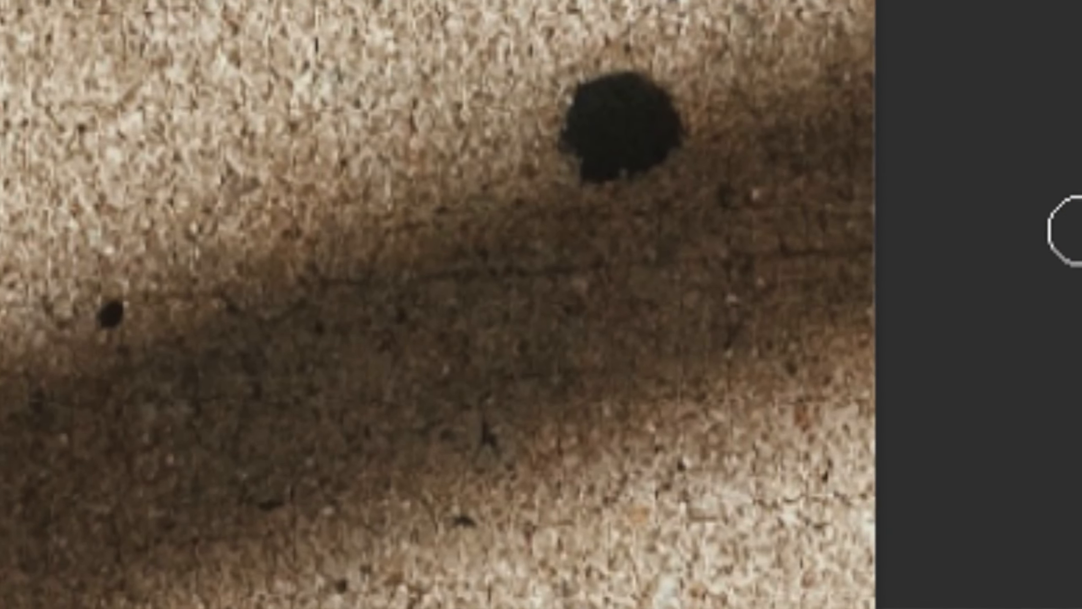
scroll(865, 11, "up", 2)
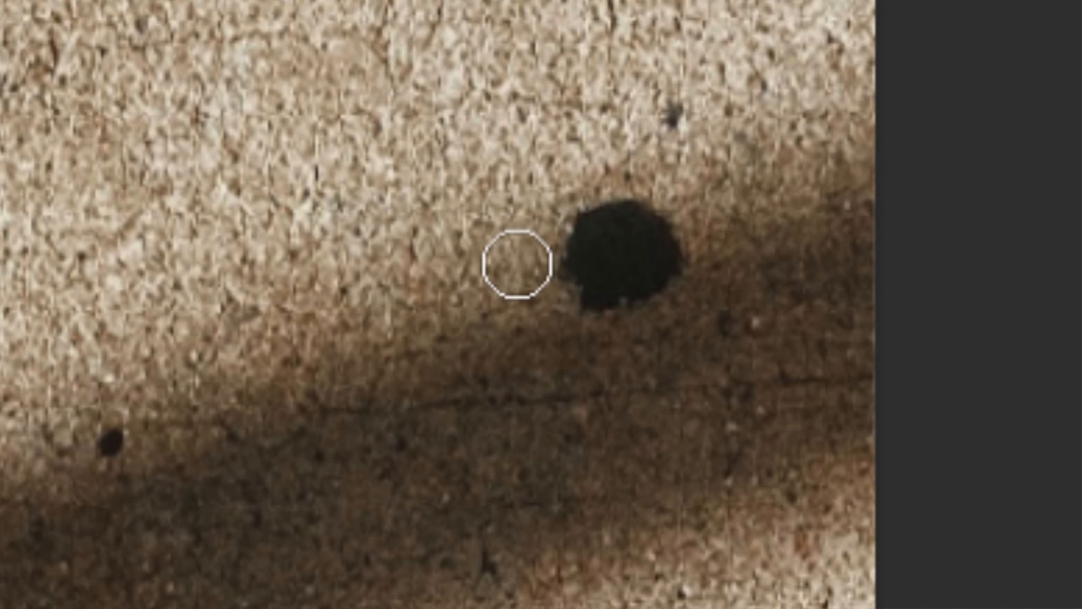
left_click(418, 317, "alt")
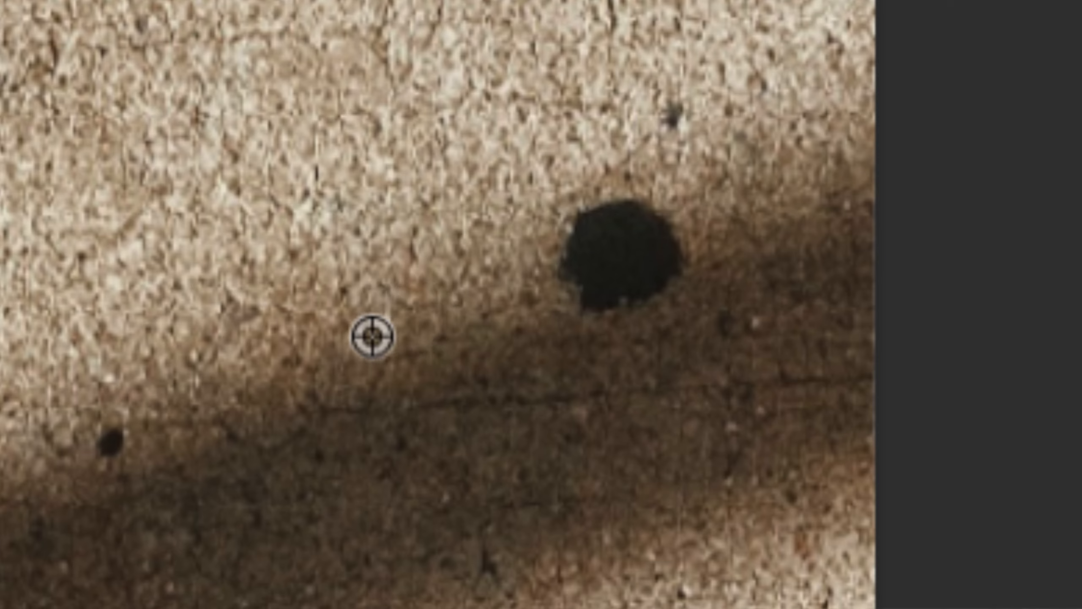
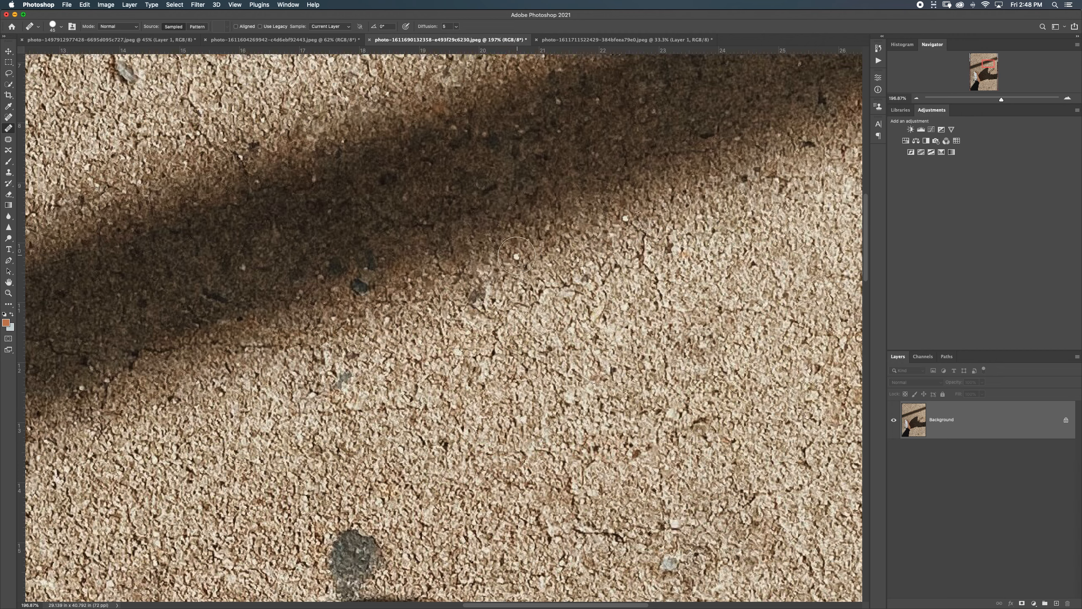
Heal away the grey spot just above the tip of the shoe's shadow, going over its remaining traces
left_click_drag(471, 429, 549, 257)
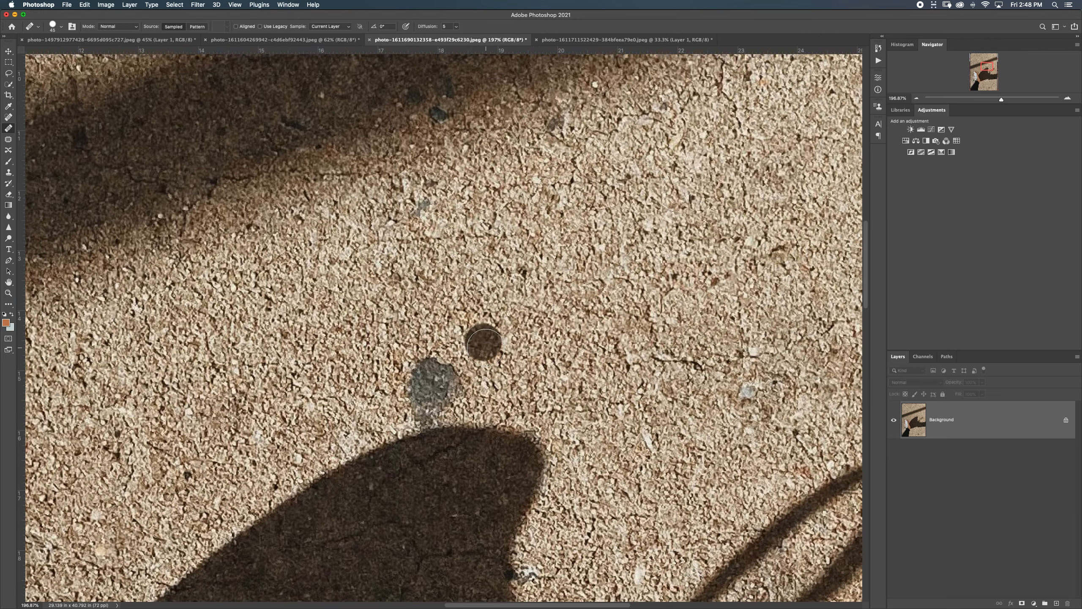
mouse_move(443, 366)
left_mouse_down()
mouse_move(421, 362)
mouse_move(448, 367)
mouse_move(420, 366)
mouse_move(428, 380)
mouse_move(458, 381)
mouse_move(420, 383)
mouse_move(459, 393)
mouse_move(414, 392)
mouse_move(420, 405)
mouse_move(452, 398)
mouse_move(422, 417)
left_mouse_up()
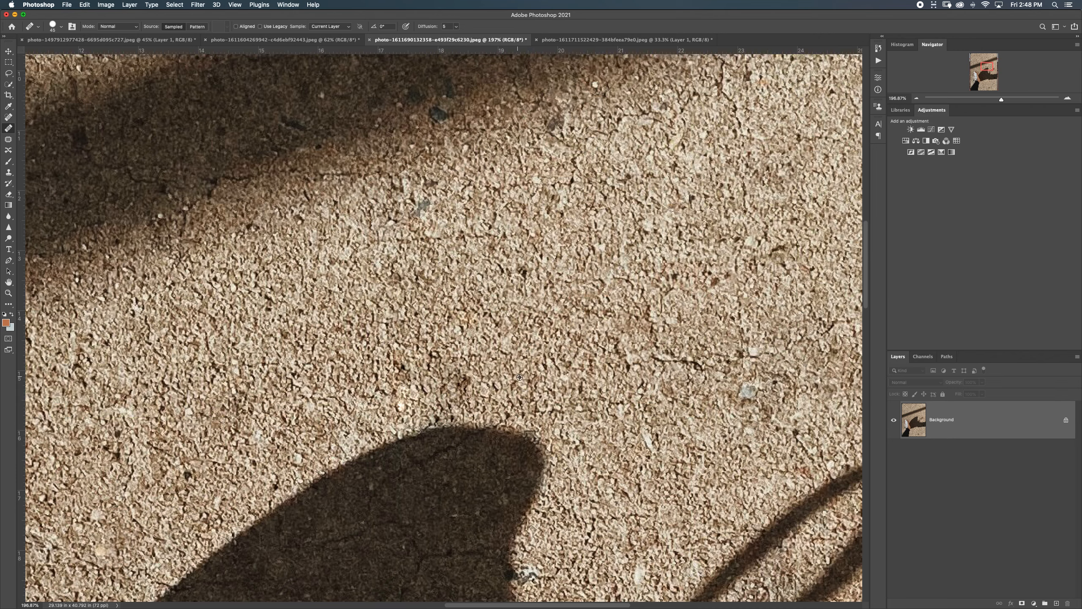
mouse_move(464, 372)
left_mouse_down()
mouse_move(436, 377)
mouse_move(429, 355)
mouse_move(453, 389)
mouse_move(426, 411)
left_mouse_up()
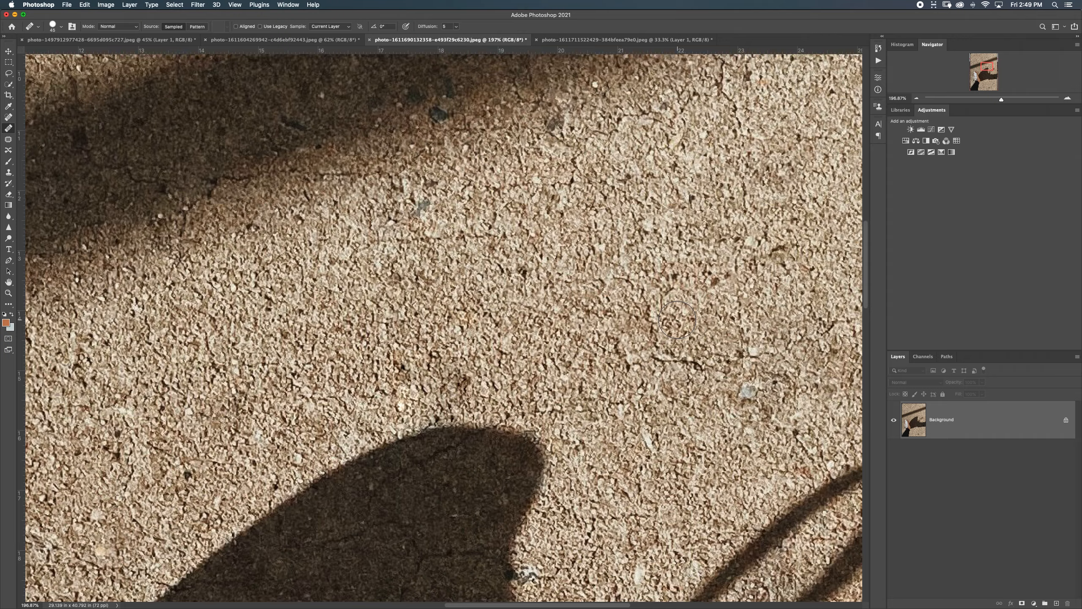
Sample clean shadowed concrete inside the shoe's shadow and heal over the dark flecks near its middle
scroll(680, 319, "down", 12)
scroll(677, 320, "down", 6)
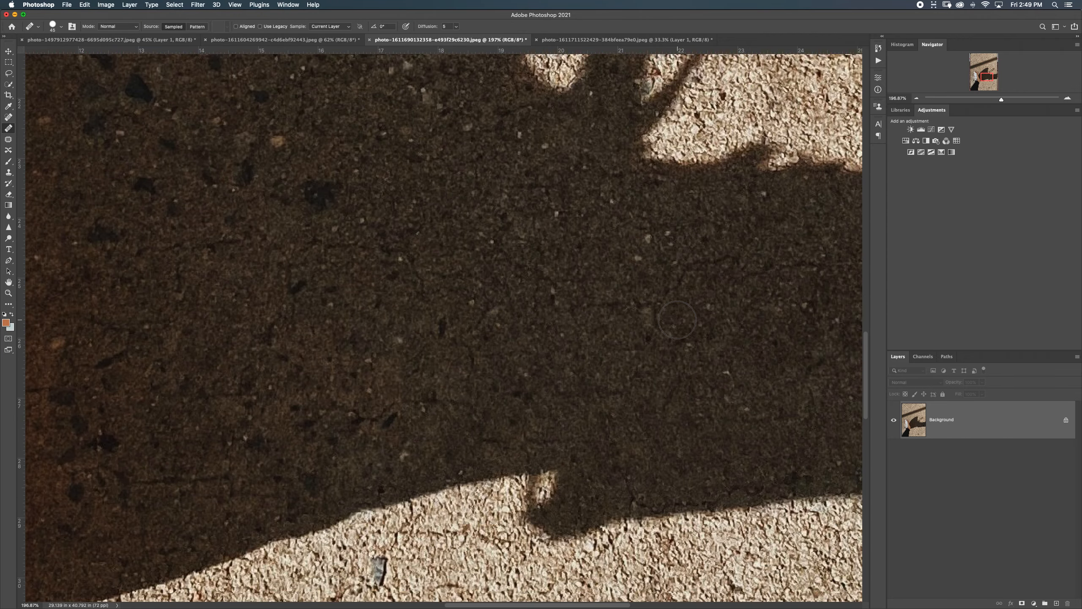
scroll(370, 234, "left", 3)
scroll(370, 234, "left", 5)
scroll(370, 233, "up", 5)
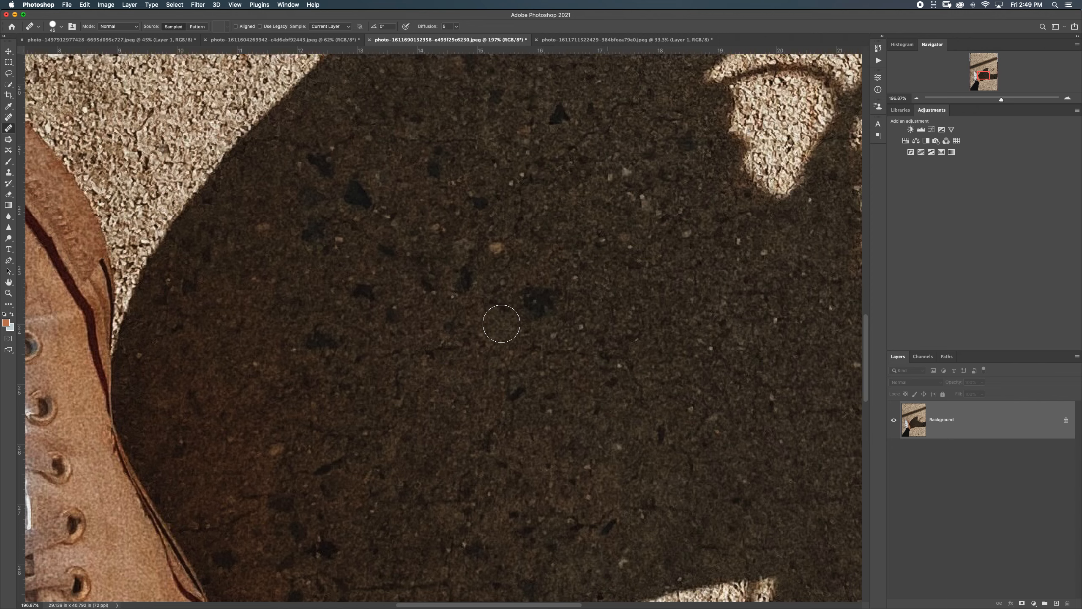
left_click(622, 299, "alt")
mouse_move(547, 303)
left_mouse_down()
mouse_move(550, 293)
mouse_move(537, 309)
mouse_move(531, 295)
mouse_move(536, 309)
mouse_move(554, 299)
mouse_move(553, 331)
mouse_move(536, 283)
mouse_move(548, 324)
left_mouse_up()
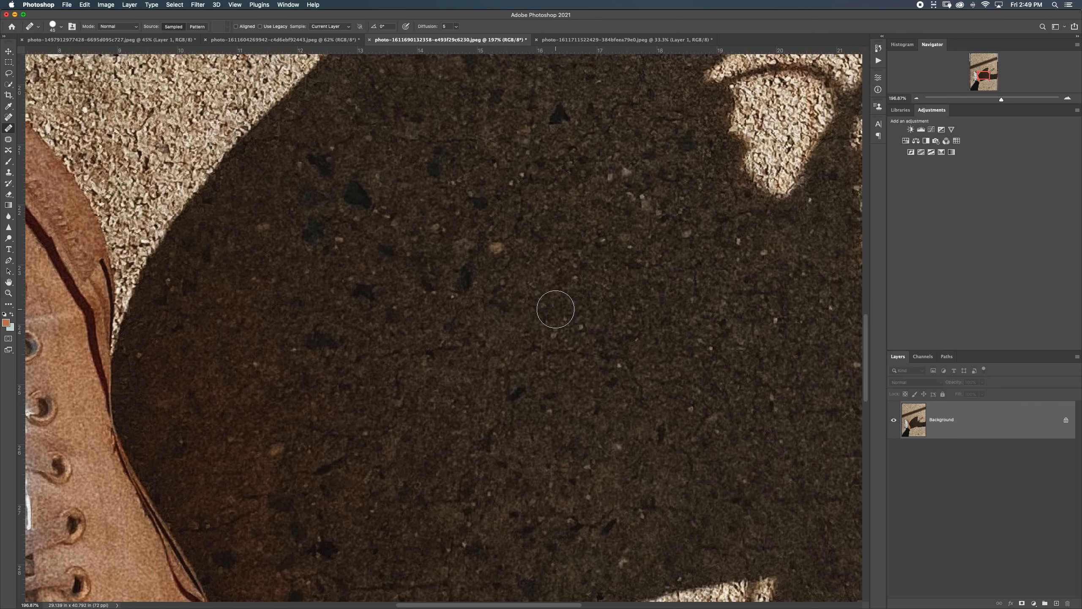
left_click(553, 343, "alt")
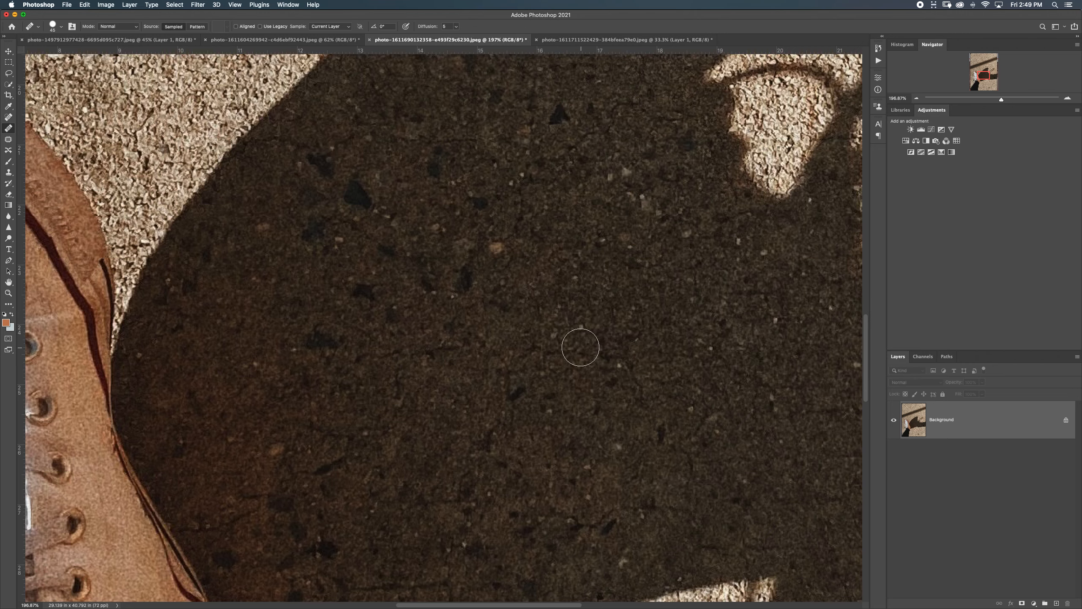
mouse_move(538, 377)
left_mouse_down()
mouse_move(456, 374)
mouse_move(591, 379)
mouse_move(513, 374)
left_mouse_up()
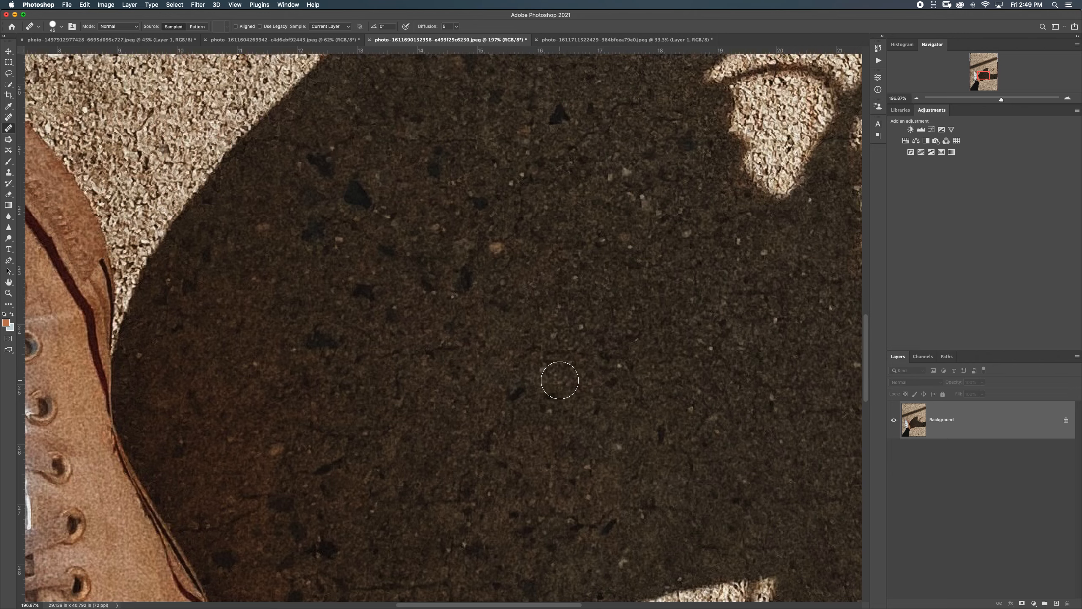
Heal away the dark green stain on the concrete beside the sneaker's laces, including its leftover marks
scroll(560, 380, "up", 5)
key("super+0")
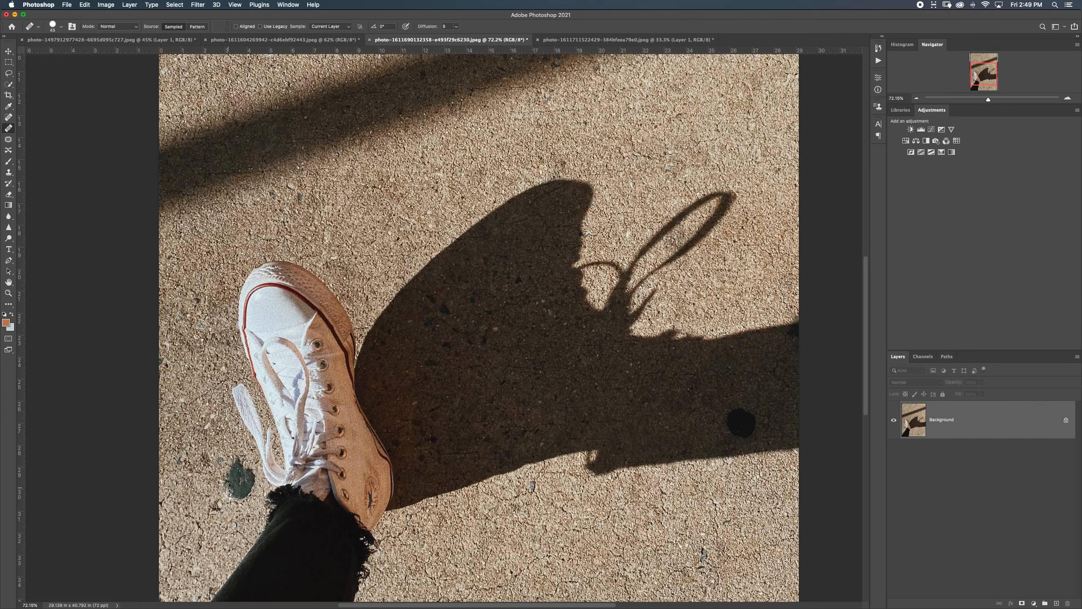
left_click(232, 492)
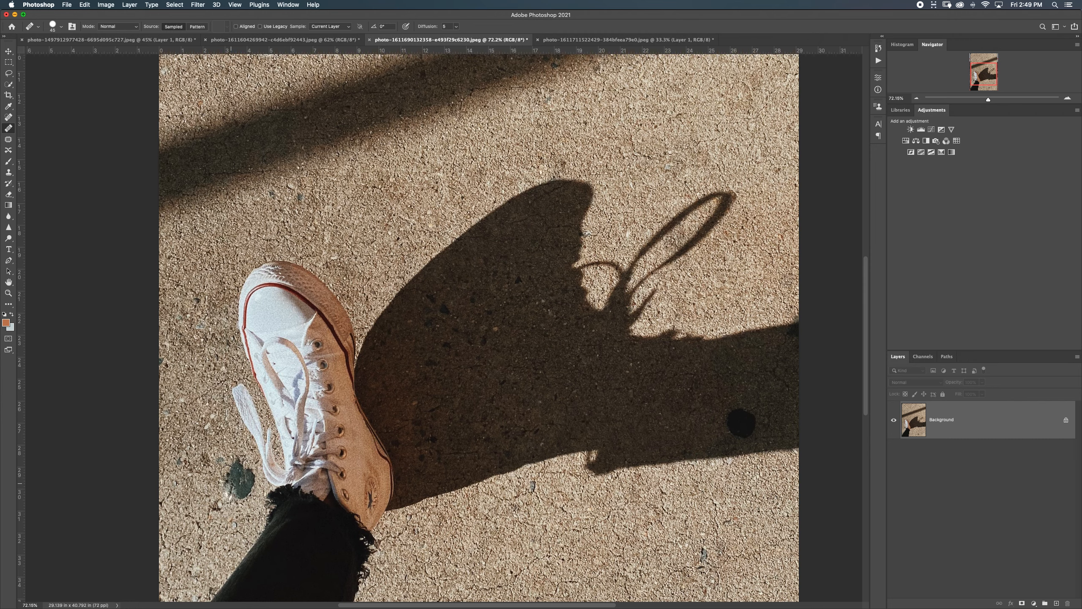
left_click(240, 490)
left_click(244, 482)
left_click(243, 472)
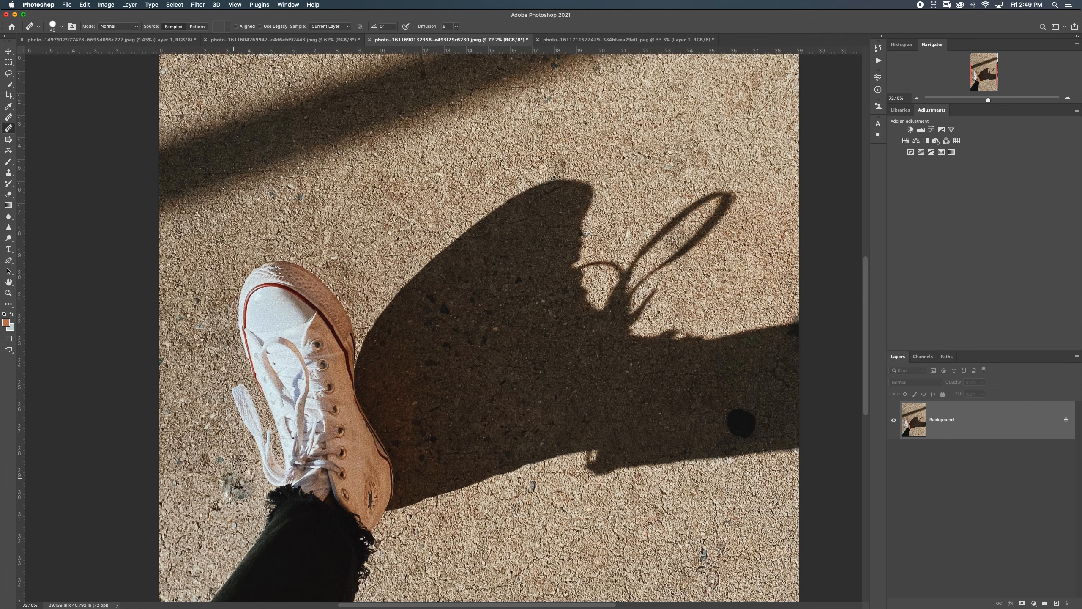
left_click(237, 493)
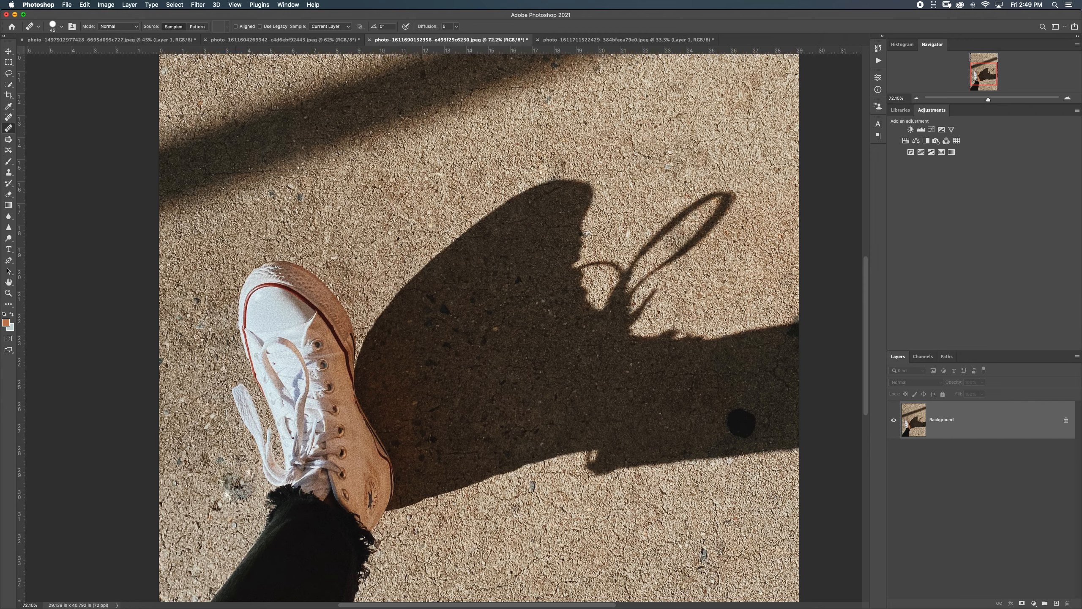
left_click(225, 478)
mouse_move(219, 493)
left_mouse_down()
mouse_move(247, 481)
mouse_move(238, 491)
mouse_move(232, 481)
left_mouse_up()
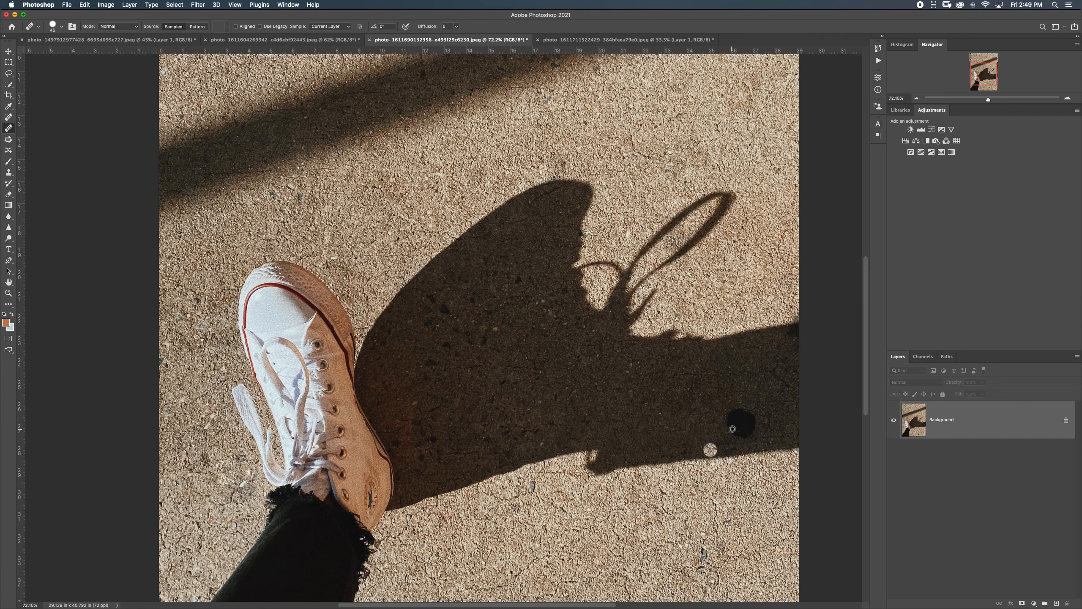
Sample the shadowed concrete and heal away the round dark spot in the shadow near the photo's right edge
left_click(710, 449)
mouse_move(740, 422)
left_mouse_down()
mouse_move(753, 426)
mouse_move(730, 424)
mouse_move(745, 422)
left_mouse_up()
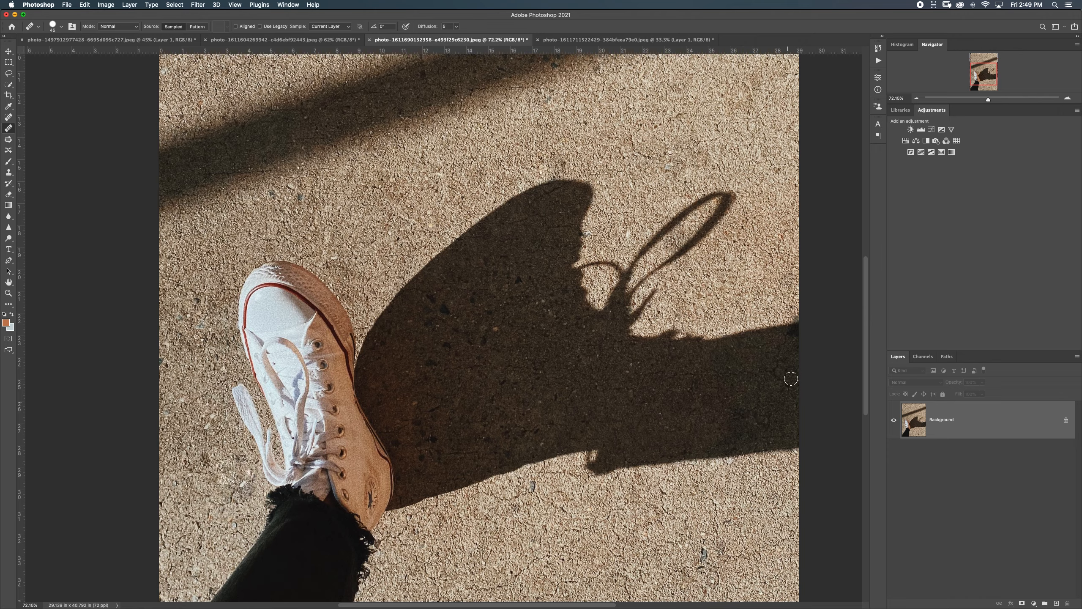
Heal away the pale round spot above the diagonal shadow and the dark mark on the photo's left edge
mouse_move(465, 191)
left_mouse_down()
mouse_move(614, 361)
mouse_move(617, 460)
left_mouse_up()
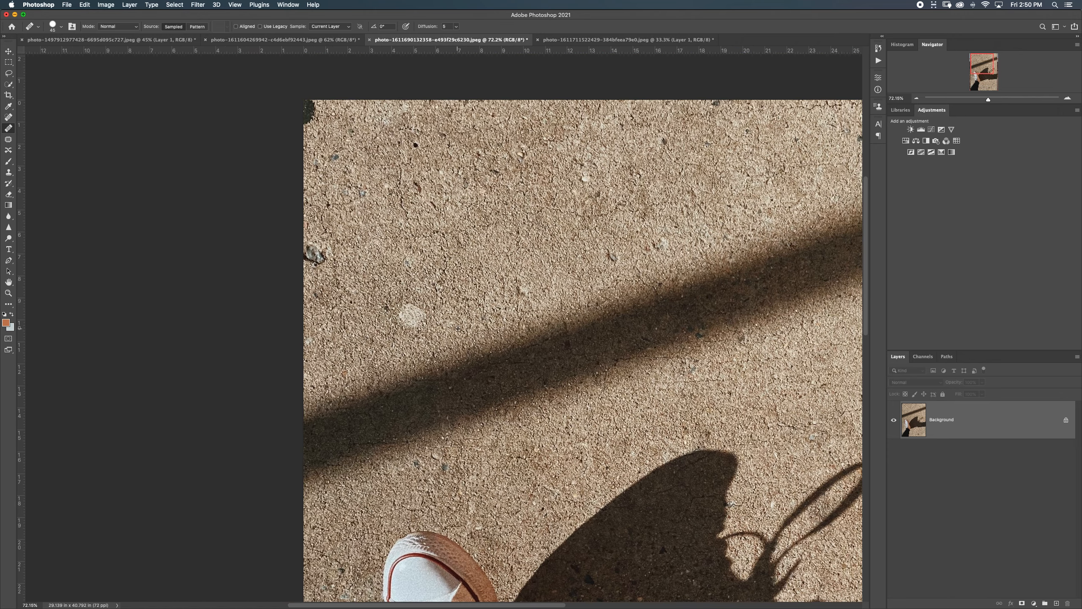
mouse_move(422, 317)
left_mouse_down()
mouse_move(400, 321)
mouse_move(410, 314)
left_mouse_up()
left_click_drag(316, 252, 310, 251)
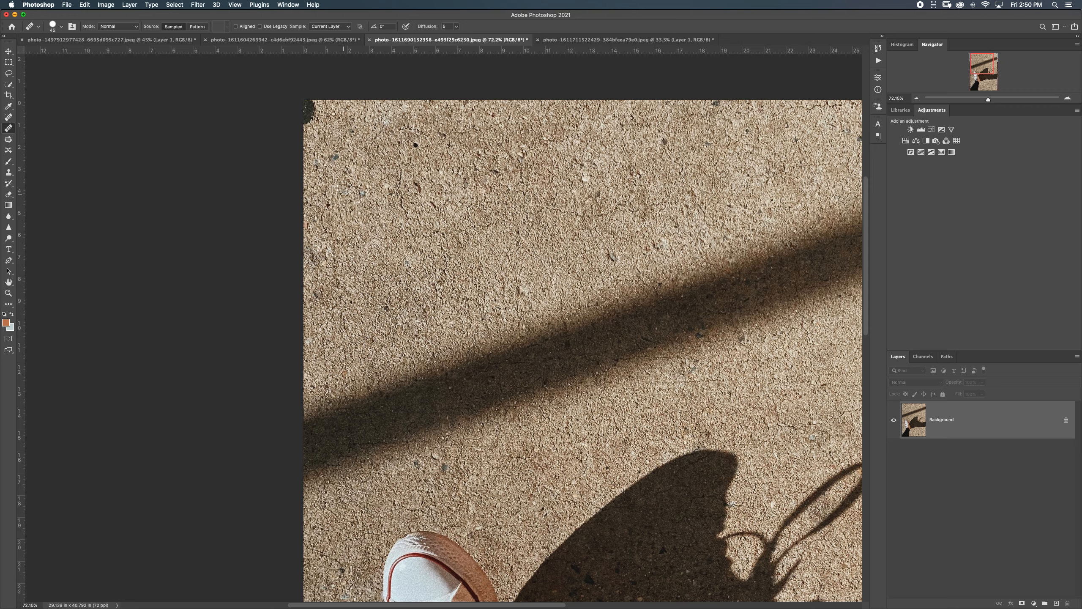
Sample clean concrete near the photo's upper-left corner and heal away the dark stain in that corner
left_click(331, 128, "alt")
mouse_move(311, 104)
left_mouse_down()
mouse_move(355, 167)
mouse_move(307, 112)
left_mouse_up()
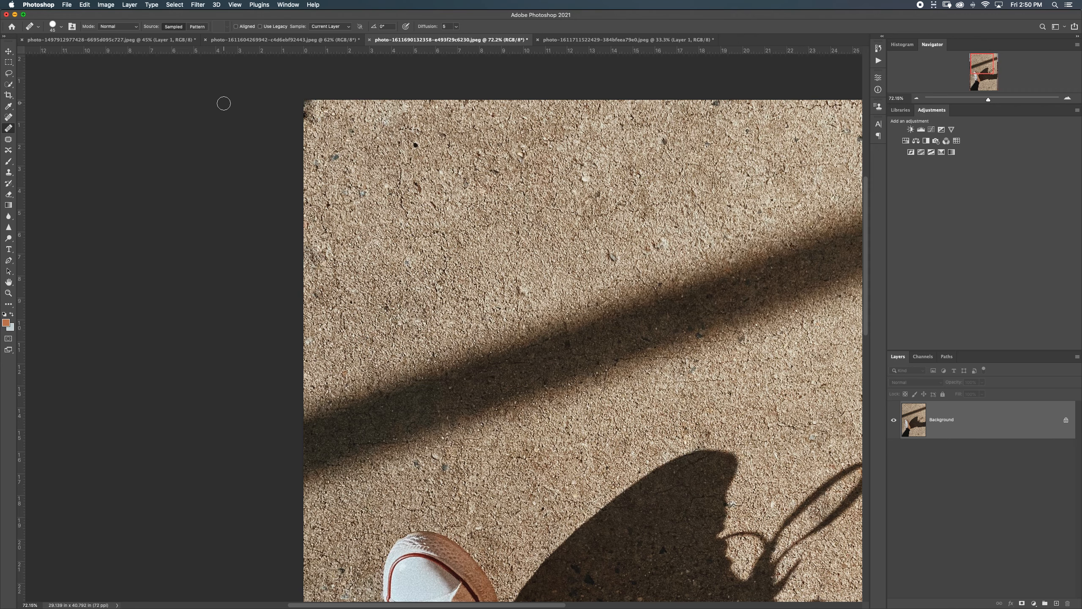
scroll(553, 381, "down", 8)
scroll(502, 373, "up", 4)
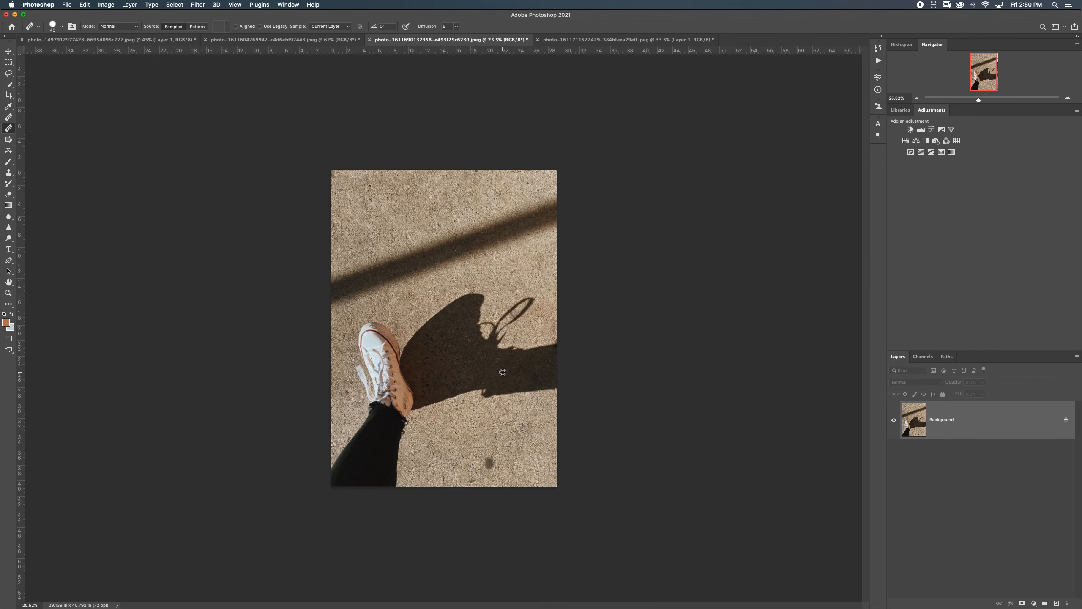
Duplicate the healed concrete photo onto a new layer, hide the copy and select the Background layer
scroll(503, 372, "up", 2)
key("super+j")
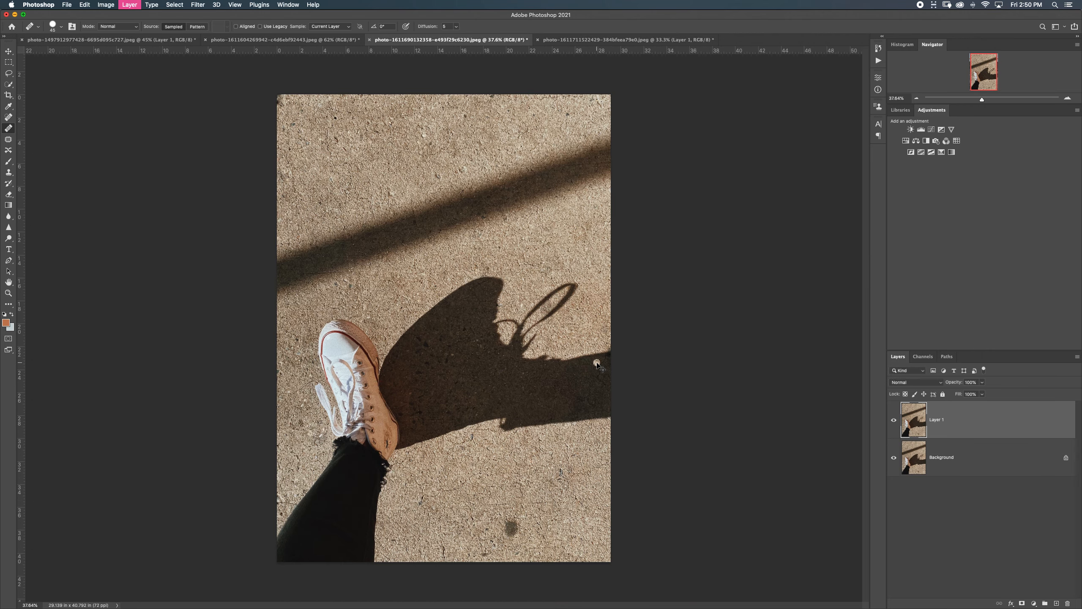
left_click(894, 421)
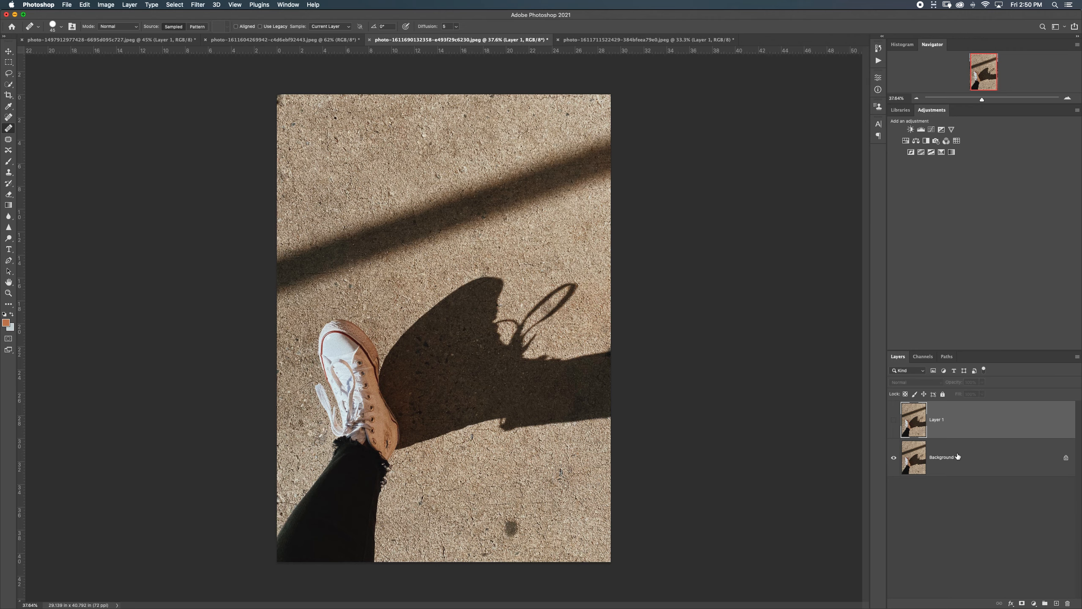
left_click(958, 457)
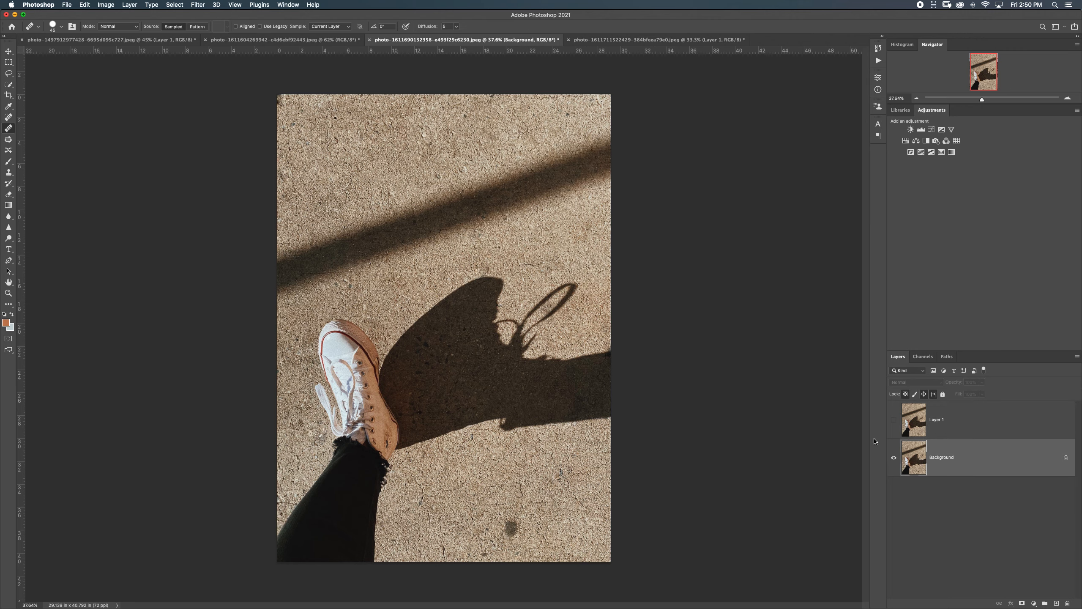
Paint the original stains back across the Background layer with a greatly enlarged History Brush
left_click(8, 183)
key("bracketright")
key("bracketright")
key("bracketright")
key("bracketright")
key("bracketright")
key("bracketright")
key("bracketright")
key("bracketright")
key("bracketright")
key("bracketright")
key("bracketright")
key("bracketright")
key("bracketright")
key("bracketright")
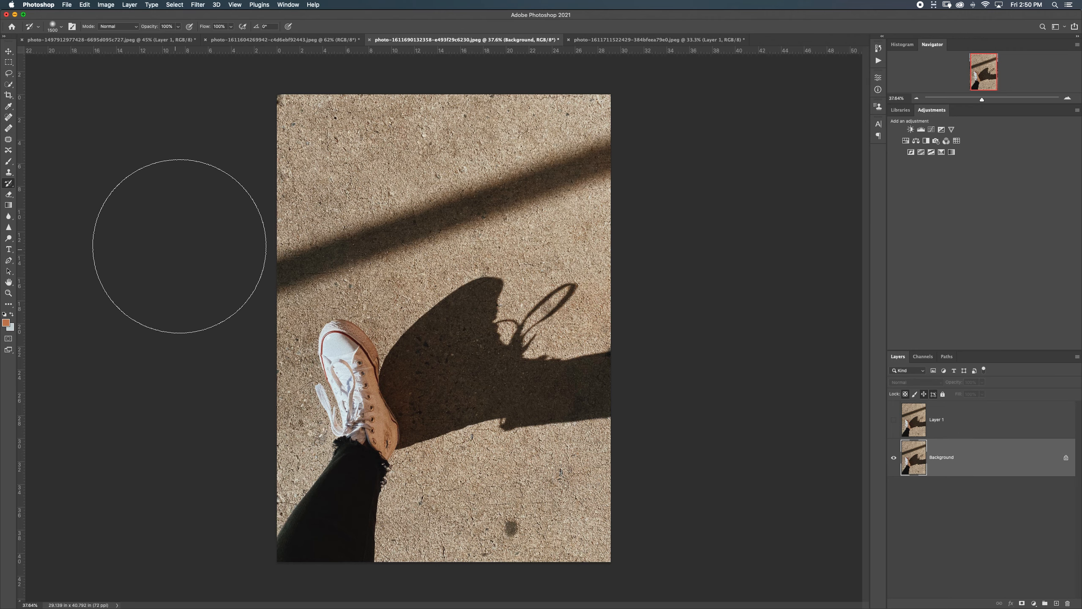
mouse_move(754, 182)
left_mouse_down()
mouse_move(499, 187)
mouse_move(366, 463)
mouse_move(538, 476)
mouse_move(560, 157)
mouse_move(350, 191)
left_mouse_up()
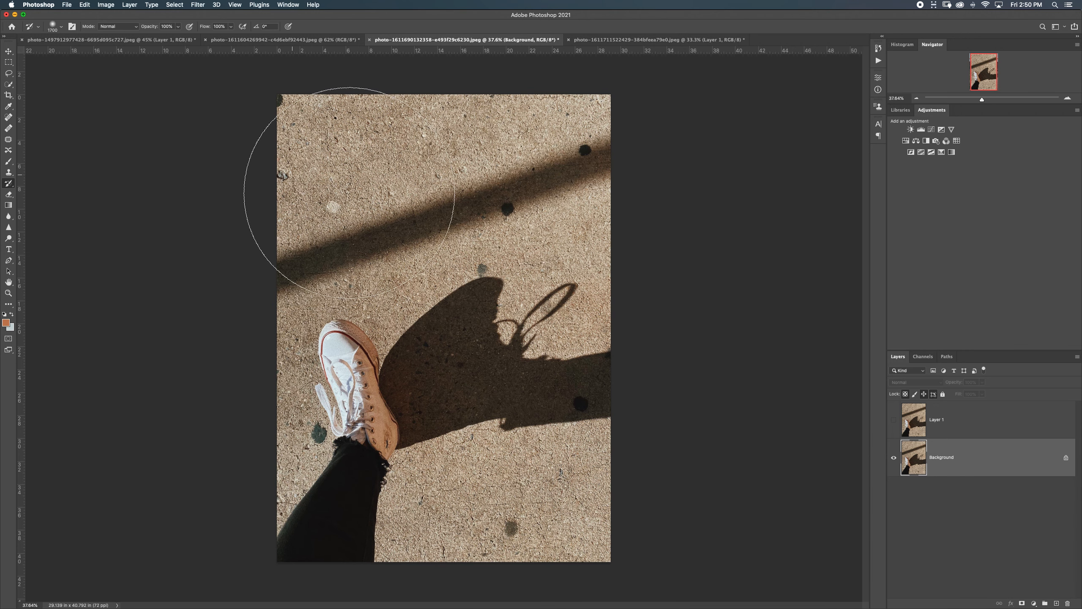
Compare the healed copy with the stained background by repeatedly toggling Layer 1, leaving the layer visible
left_click(894, 421)
left_click(894, 421)
left_click(894, 422)
left_click(894, 422)
left_click(893, 422)
left_click(893, 422)
left_click(893, 422)
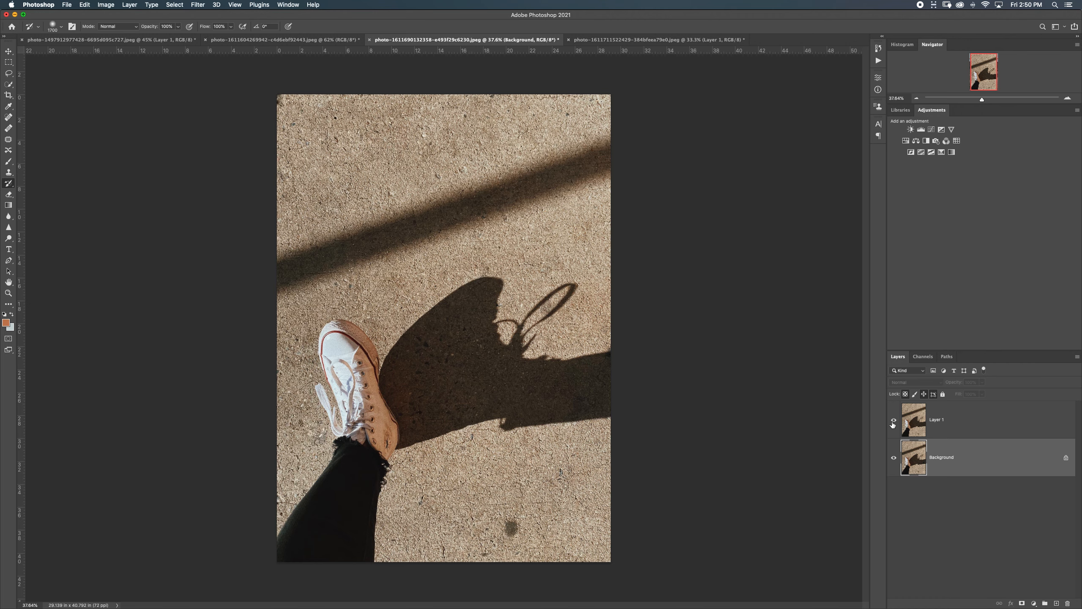
Switch to the photo of the woman in the red raincoat and activate the Patch tool
left_click(9, 129)
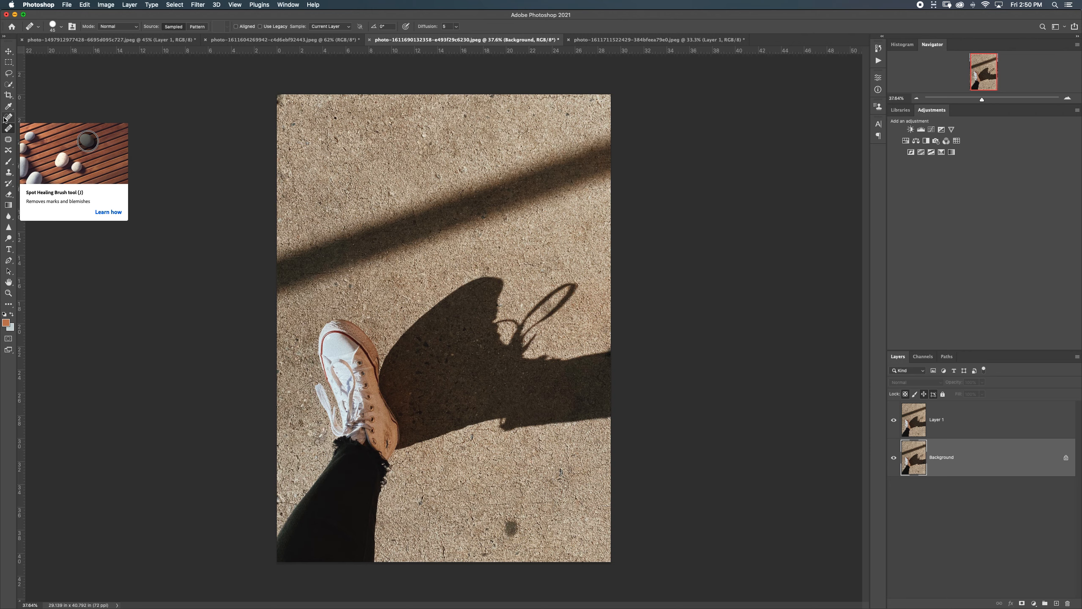
left_click(611, 41)
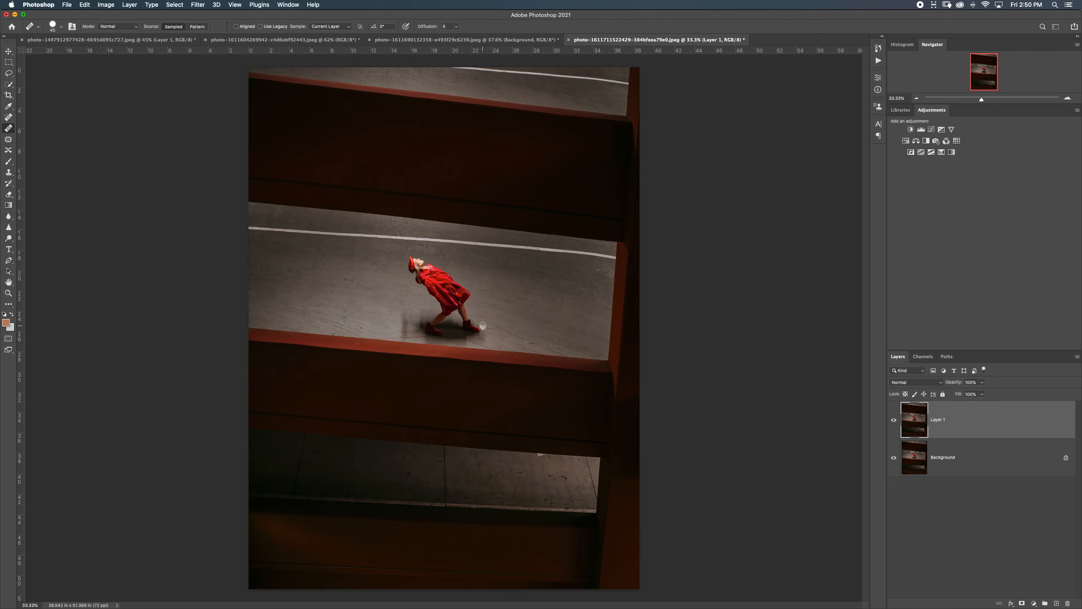
left_click(8, 140)
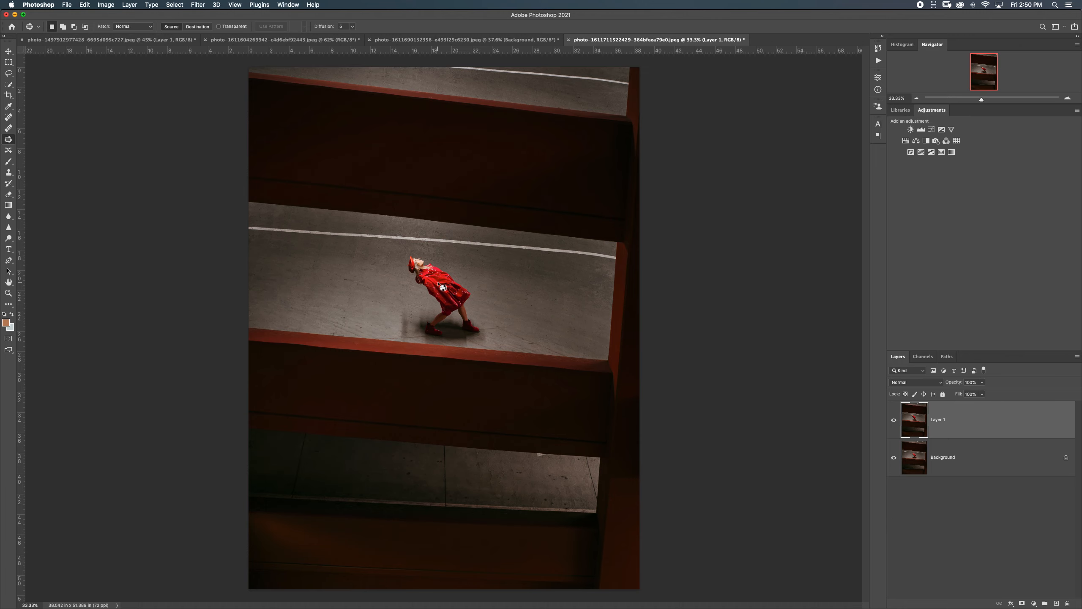
scroll(438, 283, "up", 5)
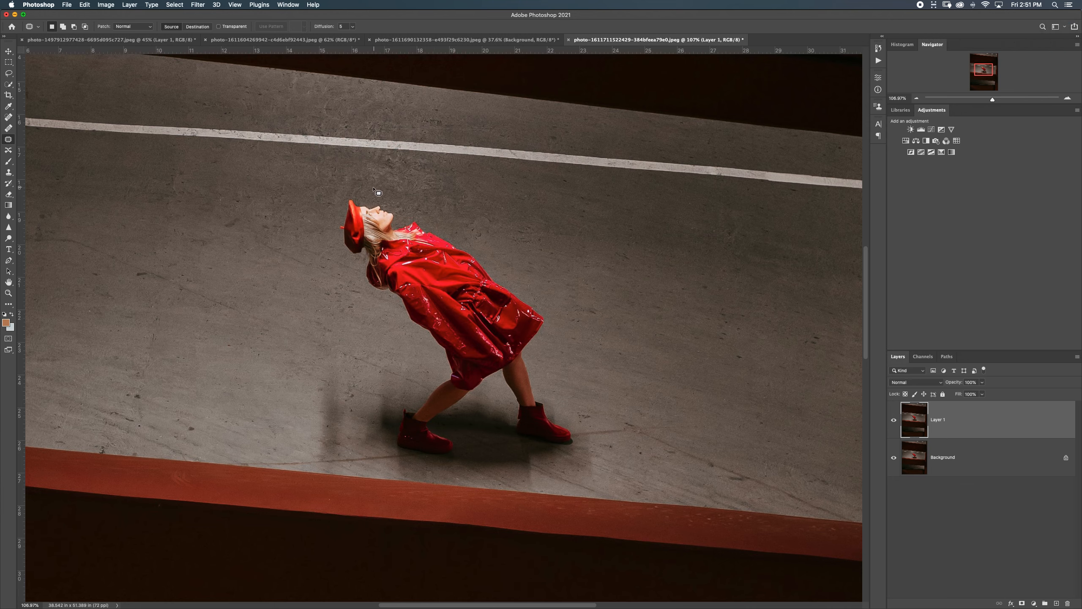
Outline the woman's head and upper body loosely with the Lasso, and clear that selection with the Patch tool active
key("l")
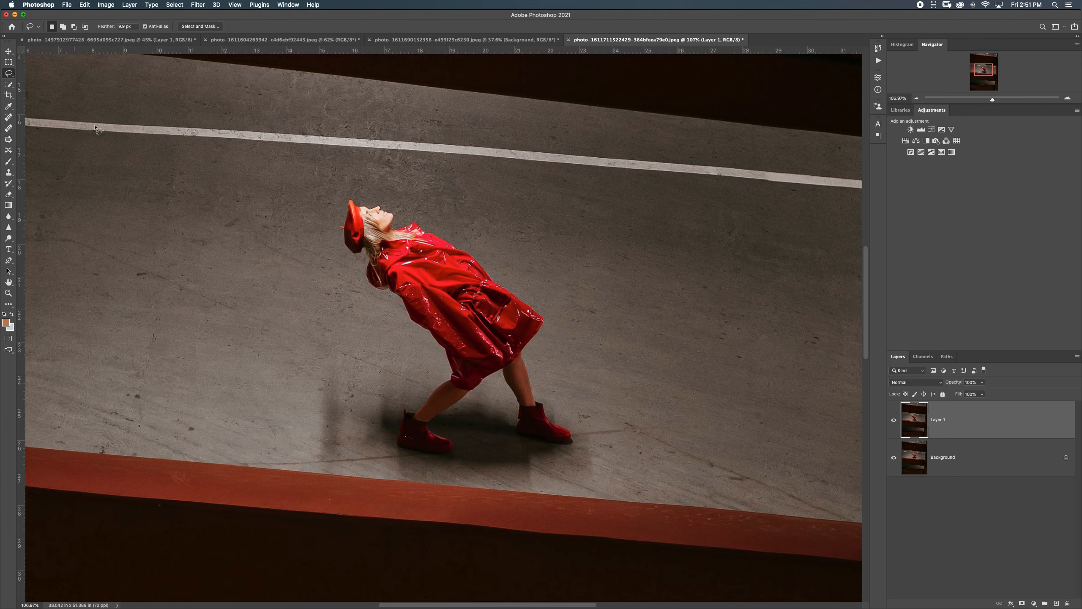
mouse_move(430, 184)
left_mouse_down()
mouse_move(330, 273)
mouse_move(489, 199)
mouse_move(431, 181)
left_mouse_up()
mouse_move(461, 280)
left_mouse_down()
mouse_move(535, 302)
mouse_move(470, 270)
left_mouse_up()
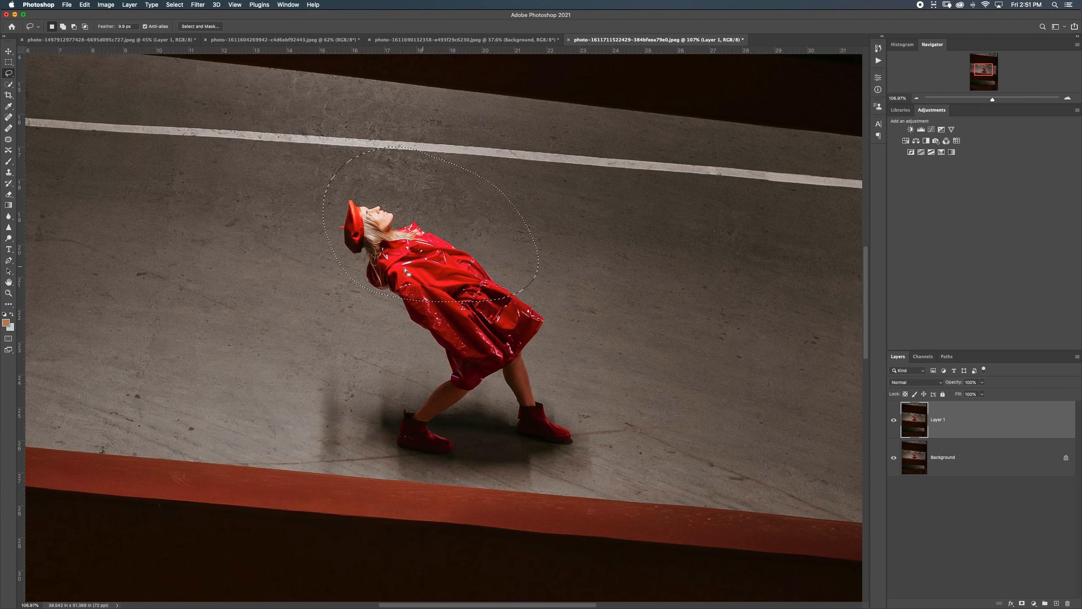
left_click(8, 139)
key("super+d")
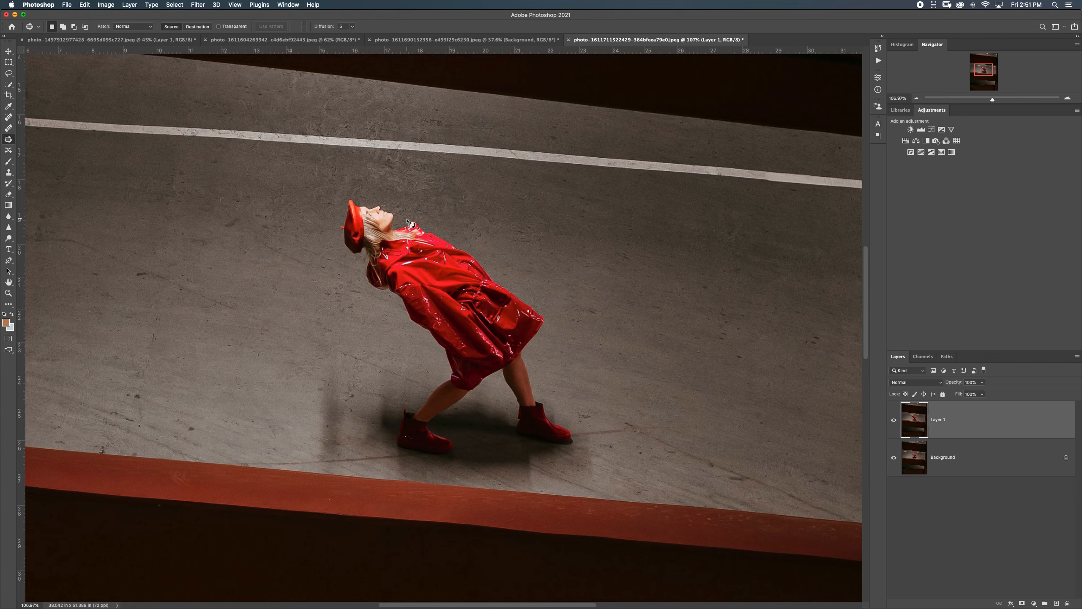
Outline the whole woman and her shadow with the Patch tool and check the selected area in Quick Mask mode
mouse_move(403, 229)
left_mouse_down()
mouse_move(378, 174)
mouse_move(331, 191)
mouse_move(330, 244)
mouse_move(393, 333)
left_mouse_up()
left_click_drag(424, 378, 329, 387)
mouse_move(359, 471)
left_mouse_down()
mouse_move(548, 485)
mouse_move(593, 478)
mouse_move(615, 458)
mouse_move(583, 398)
left_mouse_up()
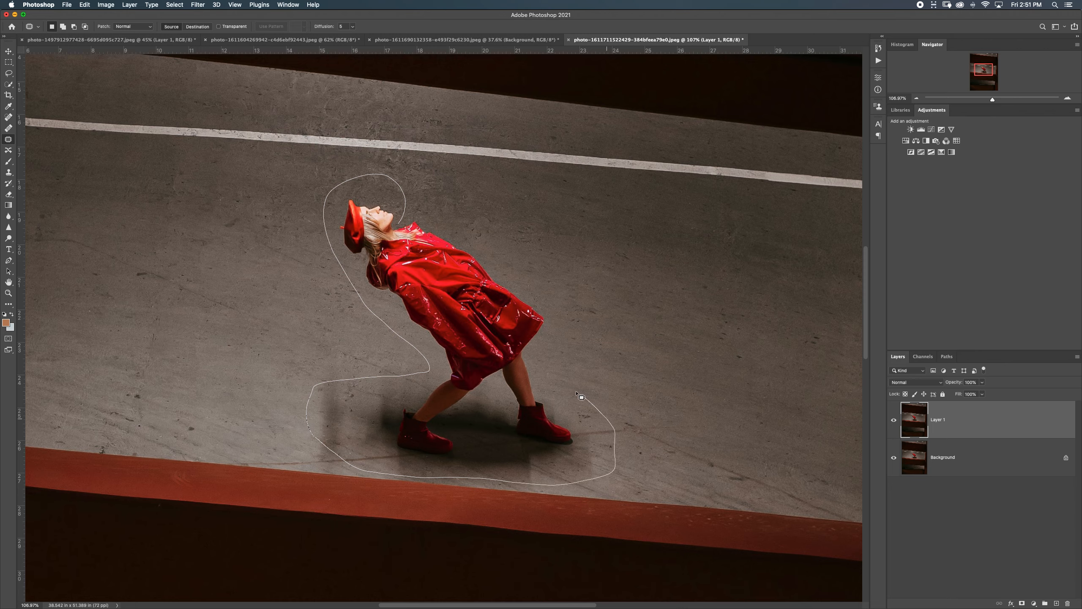
mouse_move(560, 346)
left_mouse_down()
mouse_move(518, 267)
mouse_move(475, 225)
mouse_move(405, 211)
left_mouse_up()
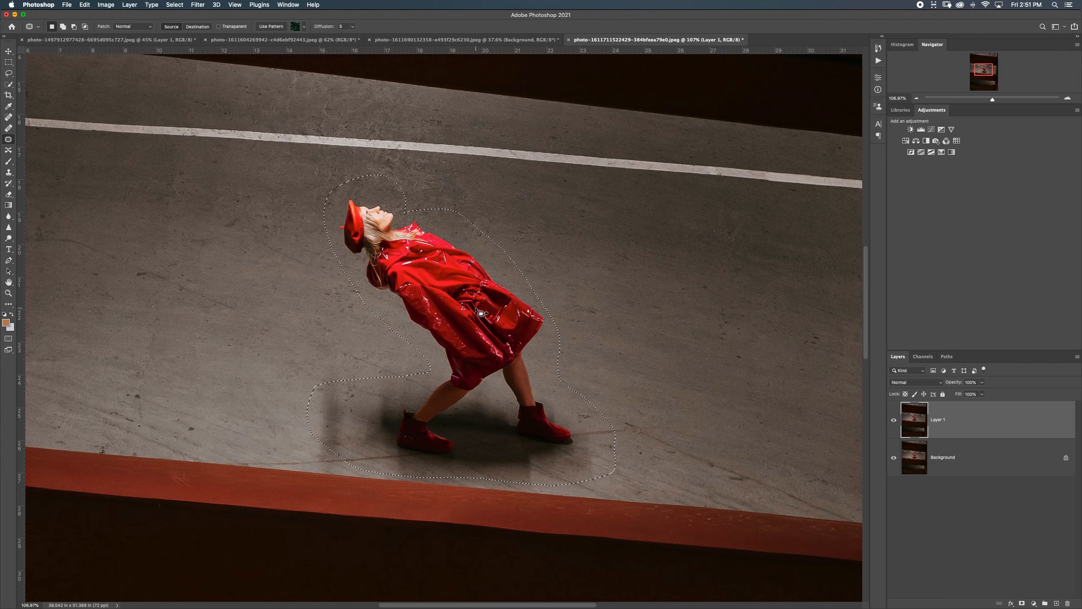
key("q")
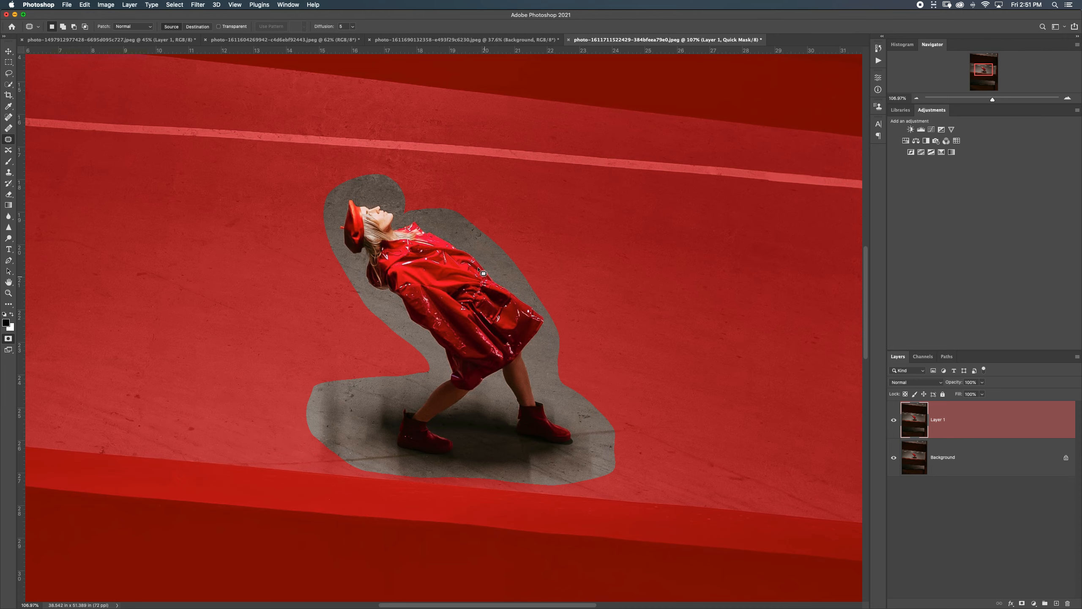
key("q")
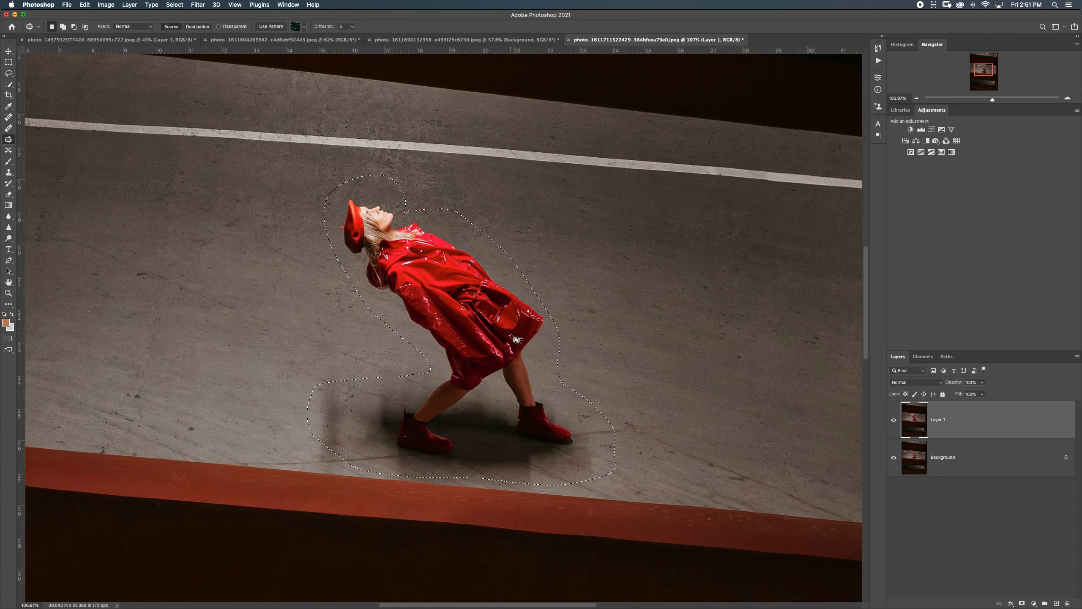
Try patching the selected woman and shadow with the clean pavement to her left, and deselect
key("ctrl+d")
left_click_drag(642, 320, 793, 309)
key("ctrl+shift+d")
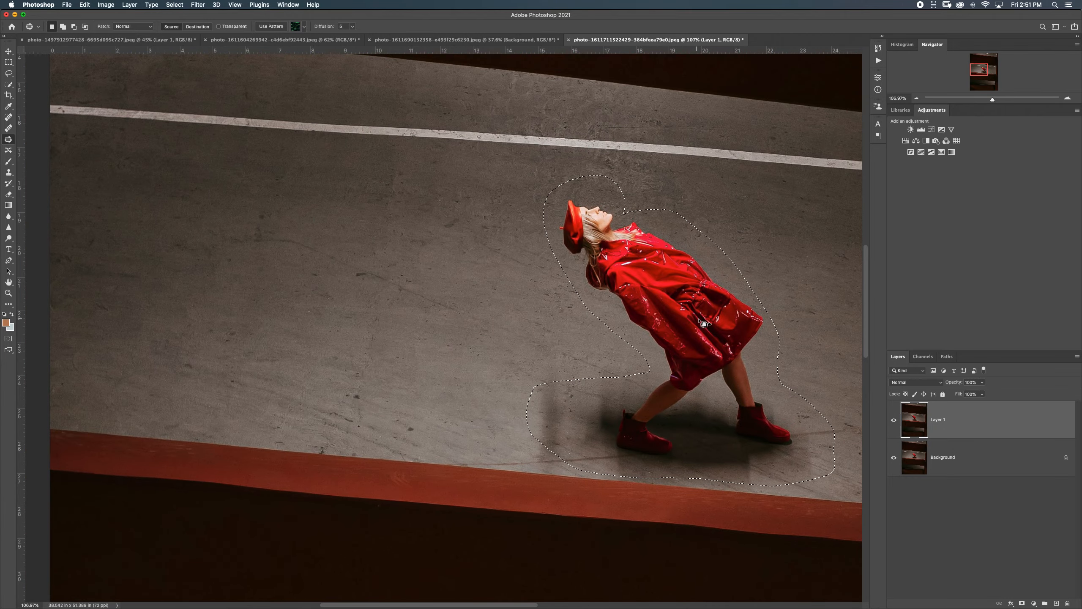
left_click_drag(632, 326, 398, 298)
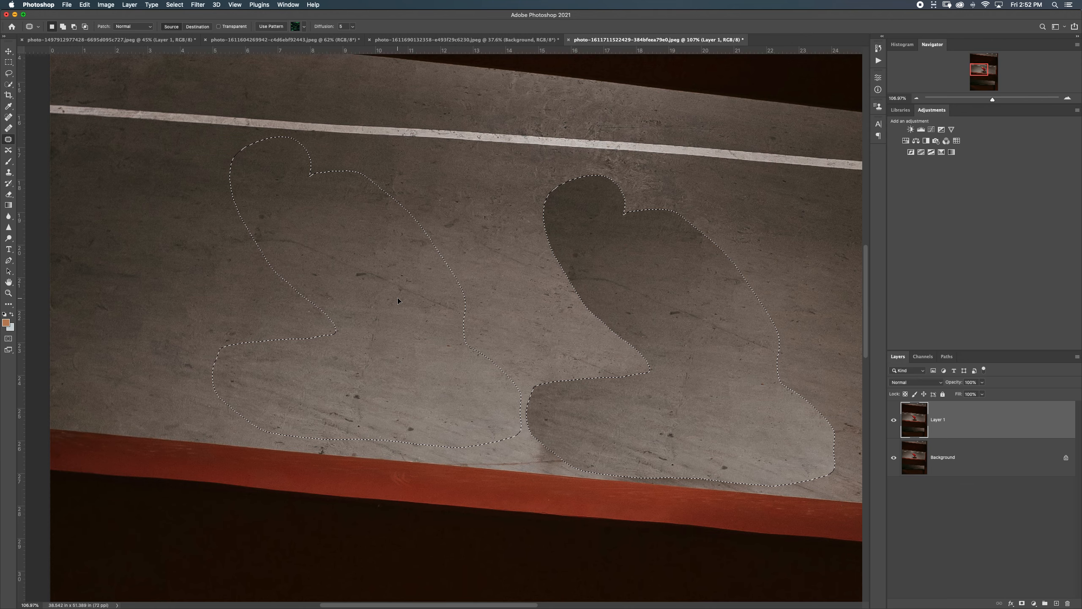
left_click_drag(397, 298, 398, 298)
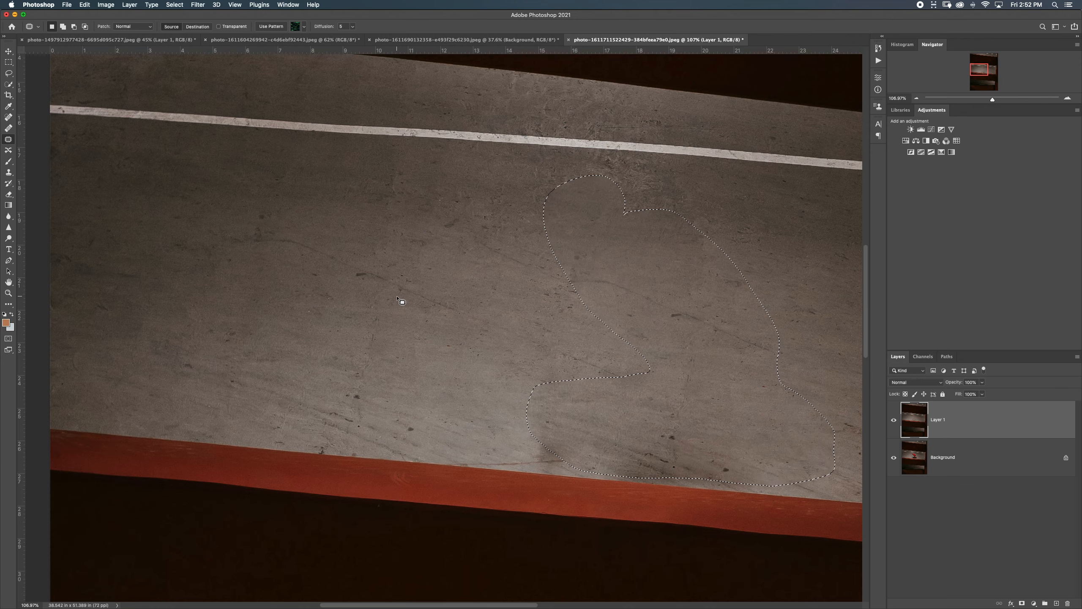
key("super+d")
Inspect the patched pavement near the red beam and undo the deselection and the patch
scroll(699, 361, "down", 10)
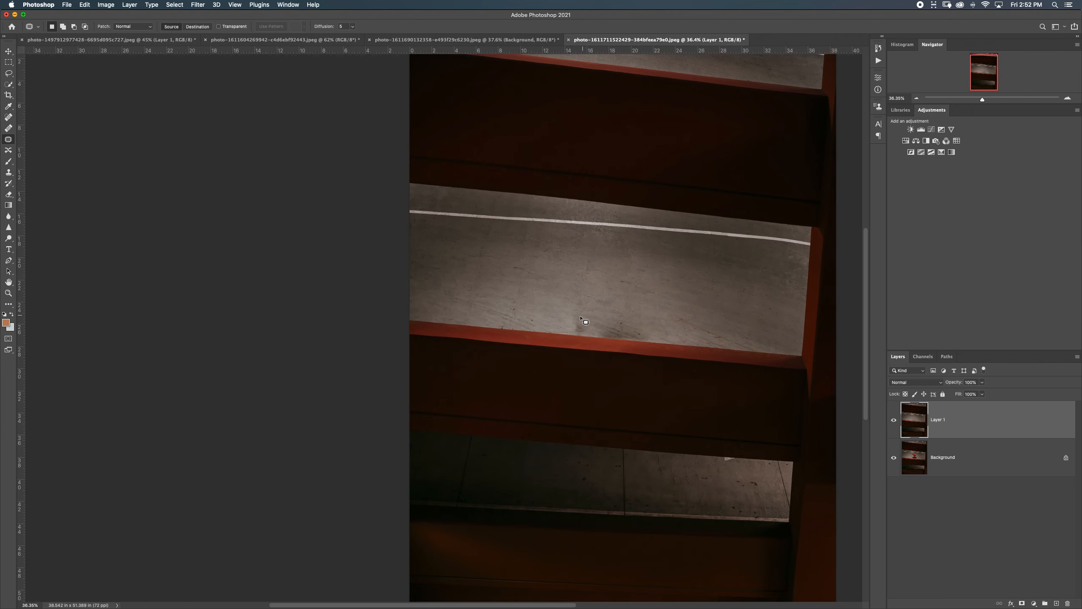
scroll(615, 328, "down", 2)
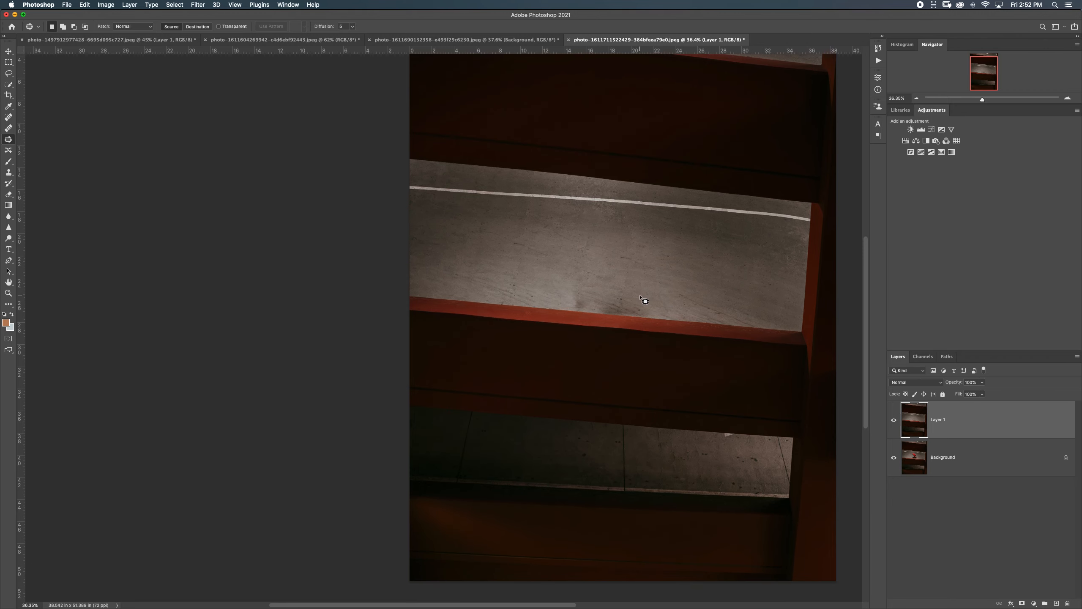
scroll(645, 301, "up", 12)
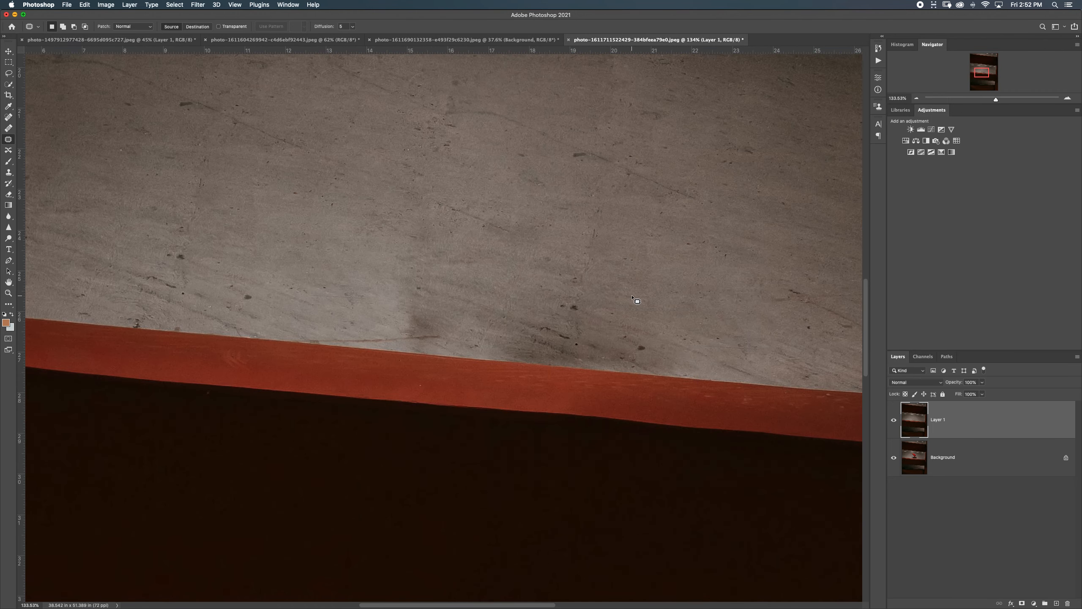
key("super+z")
key("super+z")
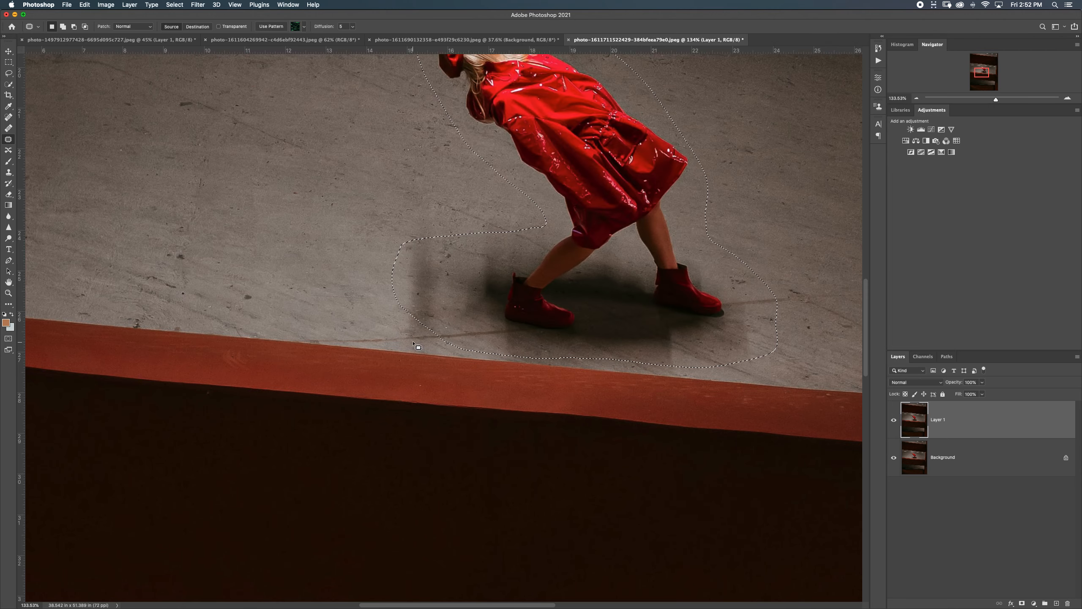
Sample the light grey pavement beside the shadow and brush it over the woman's feet and shadow inside the selection
key("b")
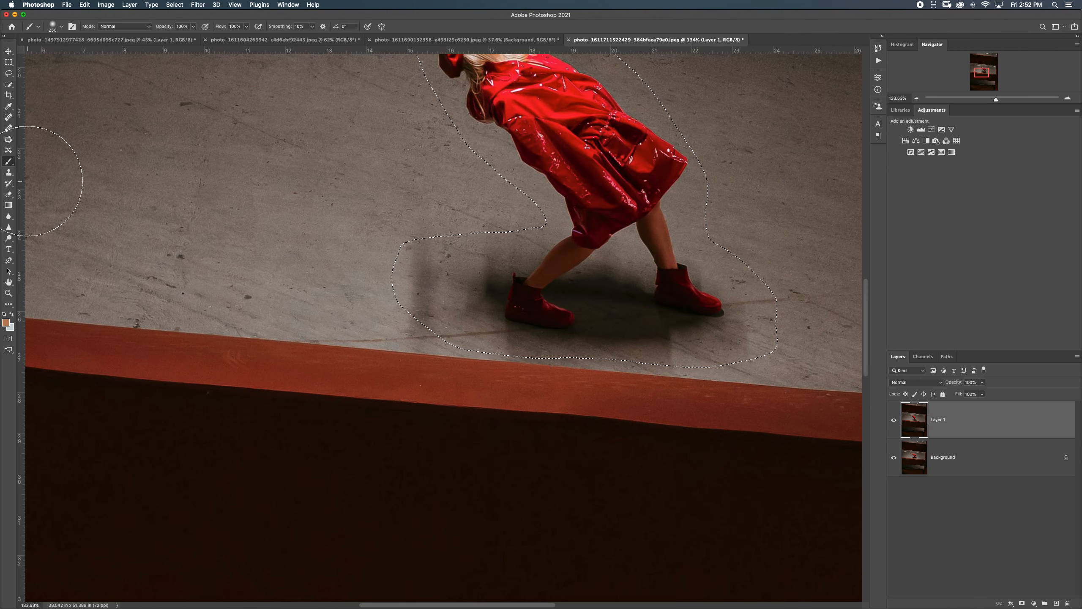
left_click(9, 107)
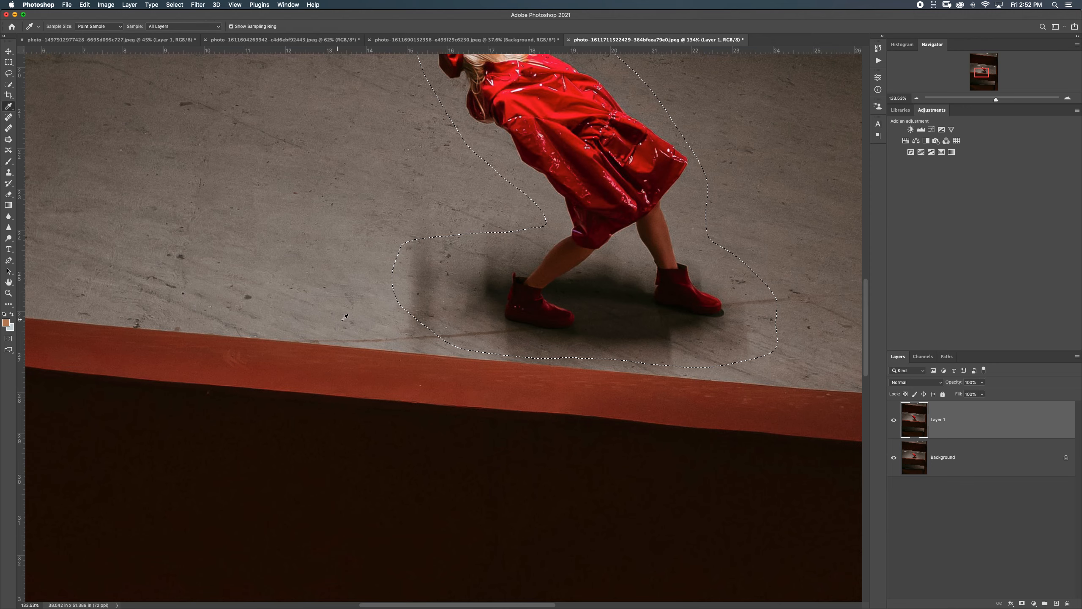
left_click(388, 304)
key("b")
mouse_move(423, 285)
left_mouse_down()
mouse_move(755, 334)
mouse_move(425, 289)
mouse_move(677, 281)
mouse_move(627, 430)
mouse_move(701, 314)
left_mouse_up()
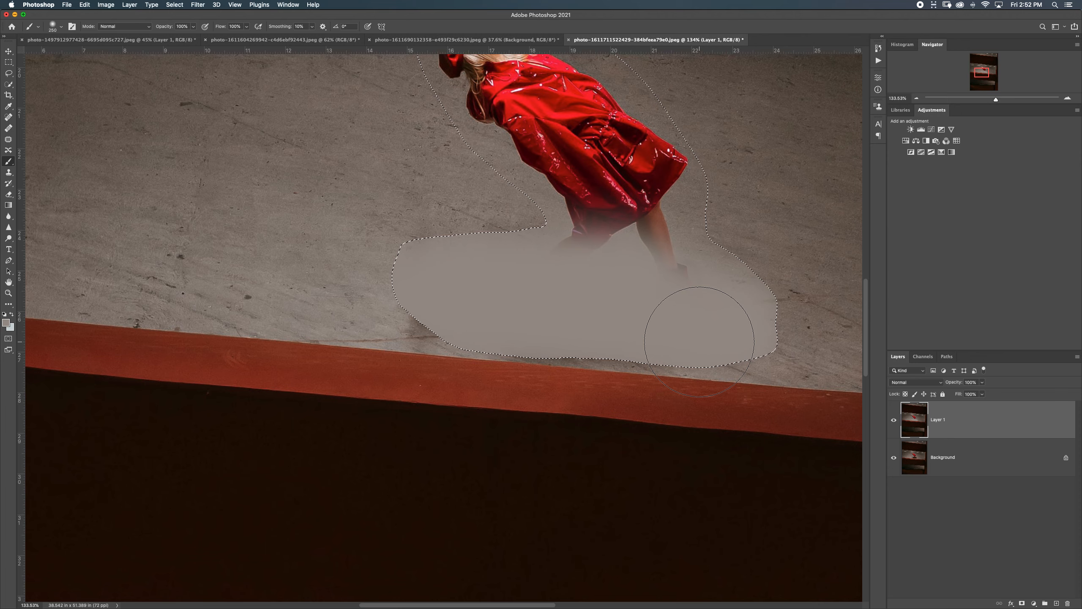
Try patching the painted selection with the pavement to the woman's right, and undo the patch and the grey paint
key("j")
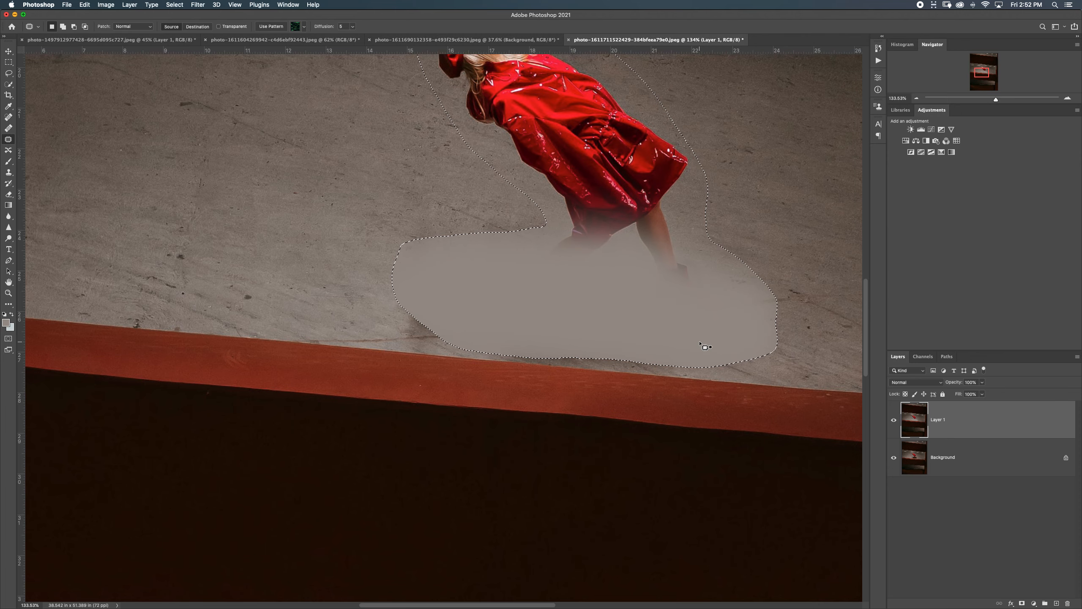
key("super+0")
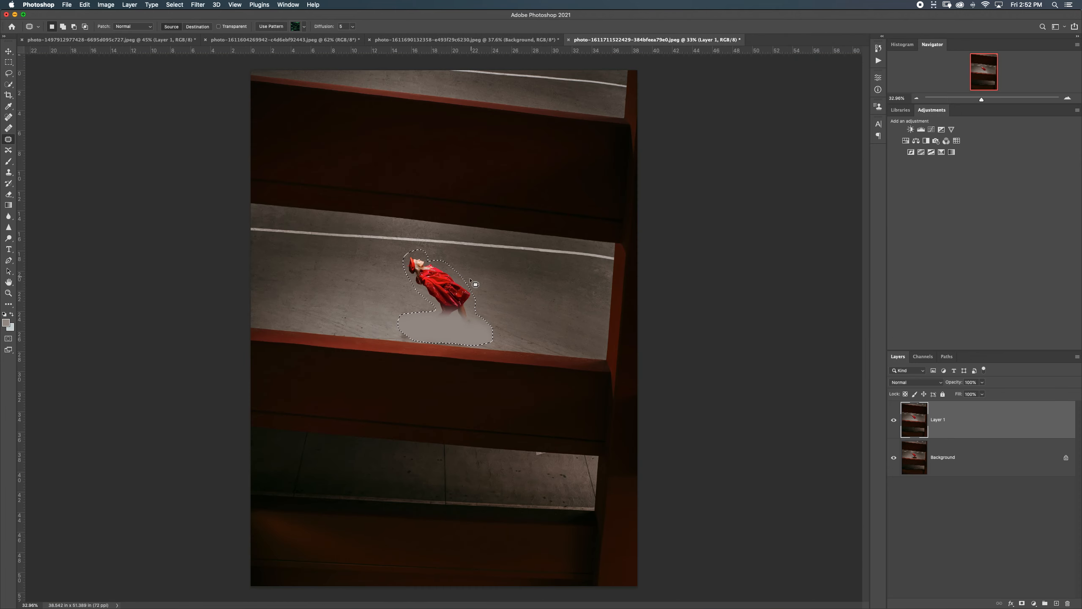
left_click_drag(485, 305, 544, 315)
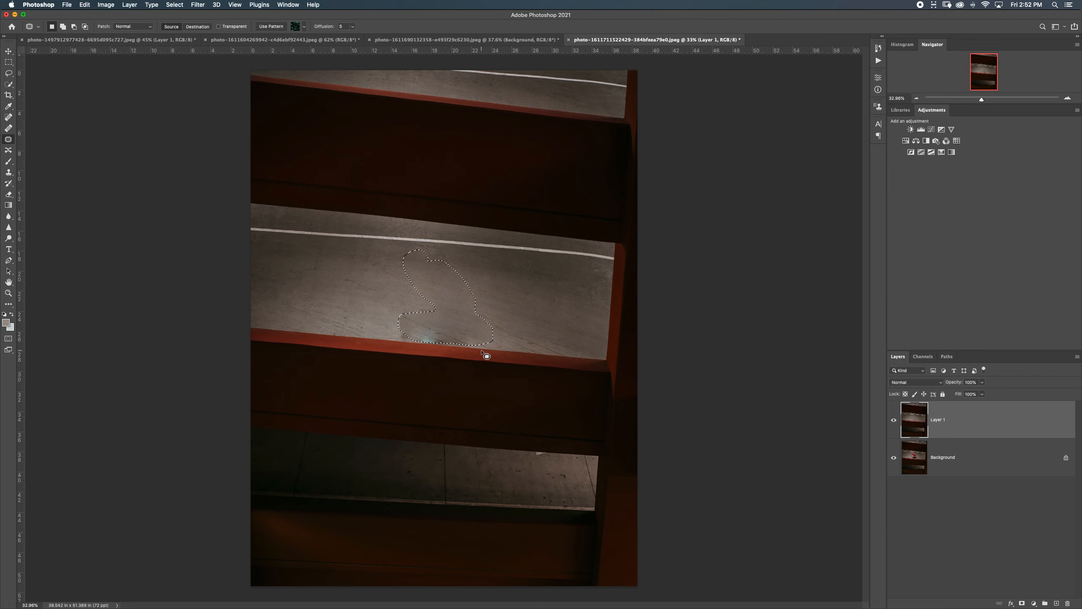
key("super+z")
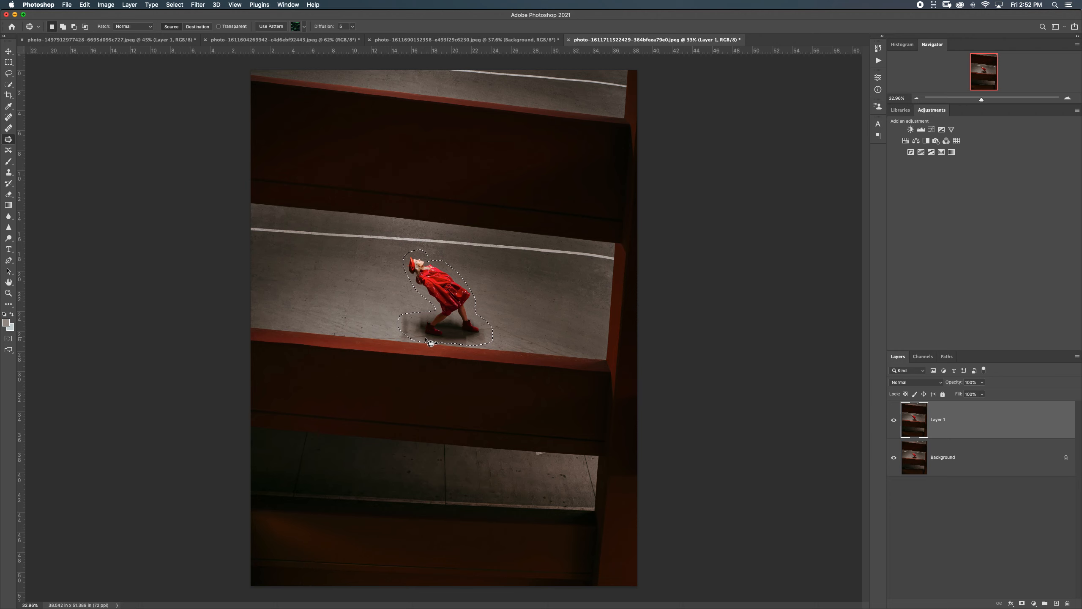
Brush the sampled grey over the woman's feet and shadow at 60% opacity, and set the Lasso to add to the selection
key("b")
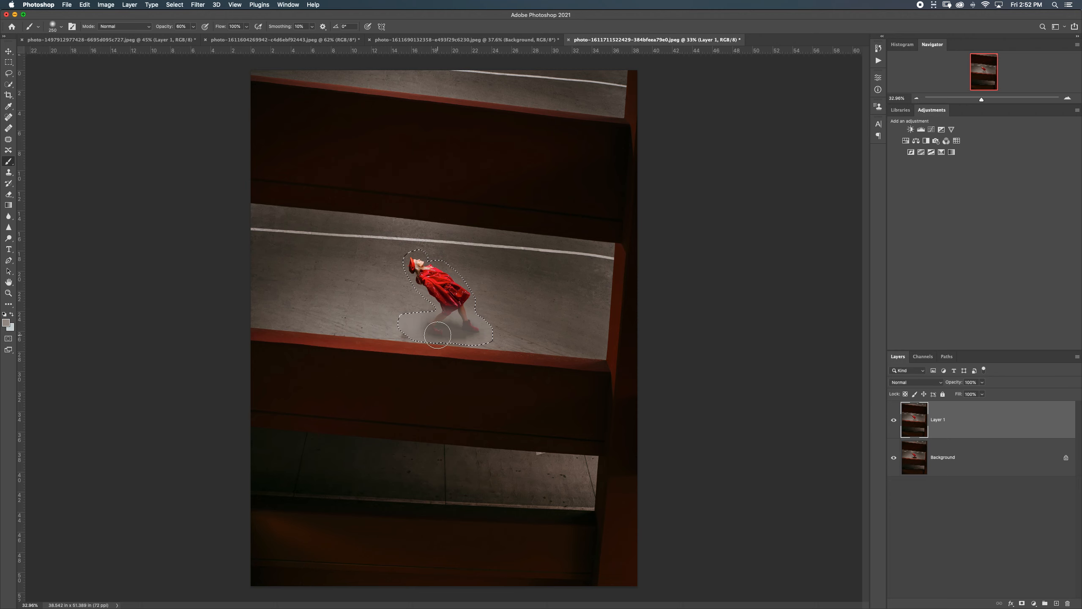
key("l")
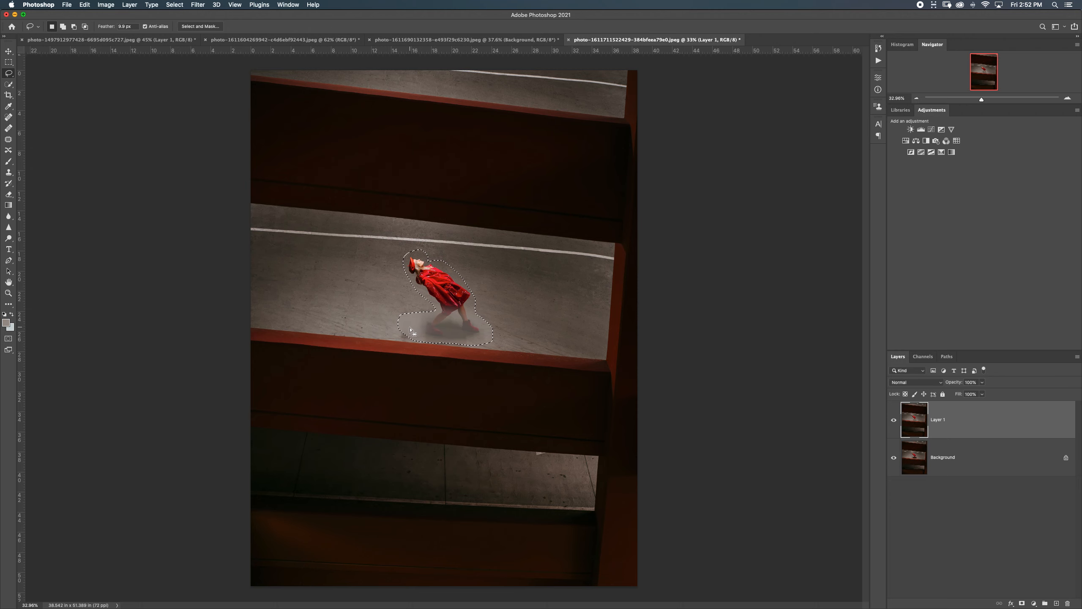
key("shift+alt")
key("shift")
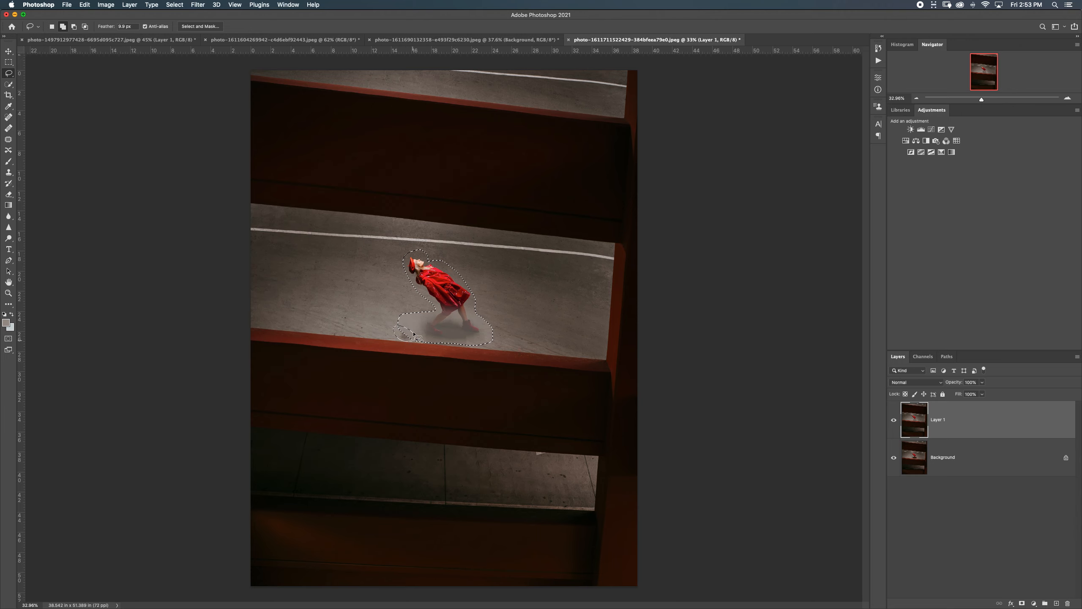
Patch the selected woman and shadow with the clean pavement to her right, and deselect
left_click_drag(414, 335, 551, 314)
key("j")
key("super+d")
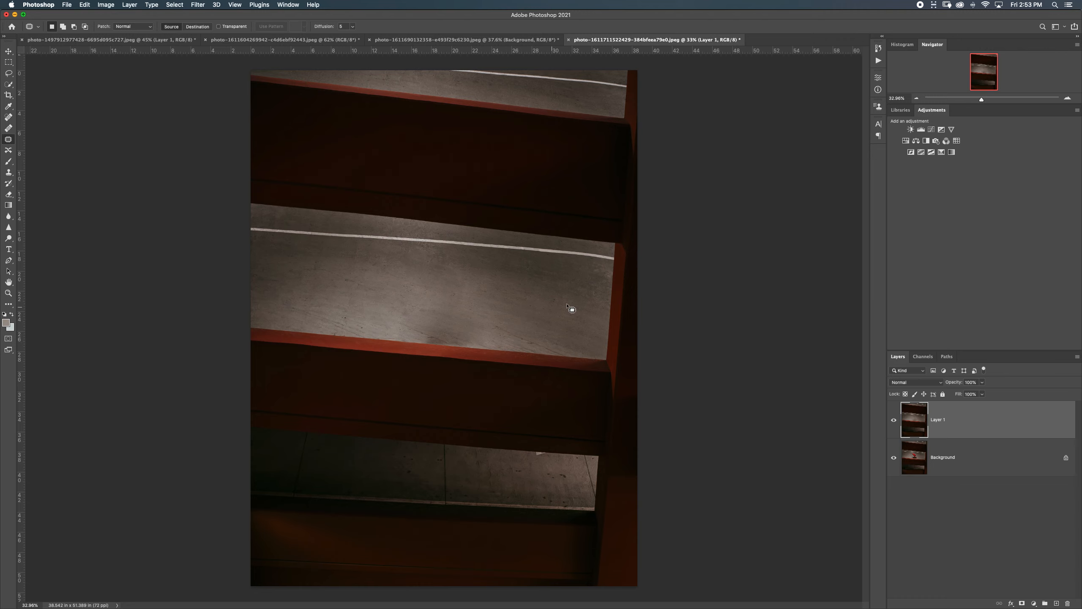
Compare the road photo before and after the removal by toggling the visibility of Layer 1
left_click(895, 422)
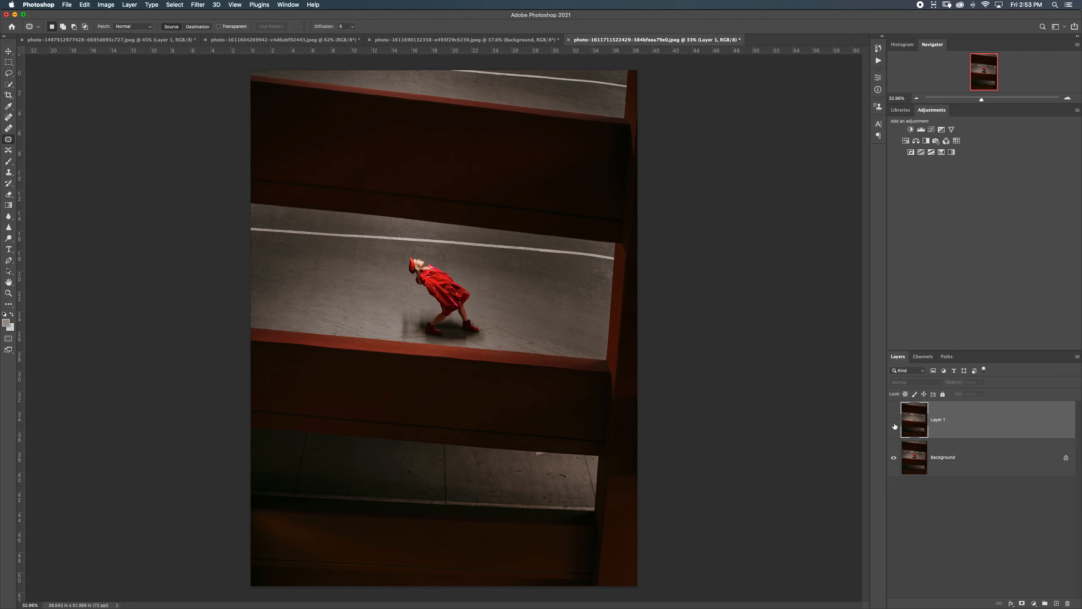
left_click(894, 422)
left_click(895, 422)
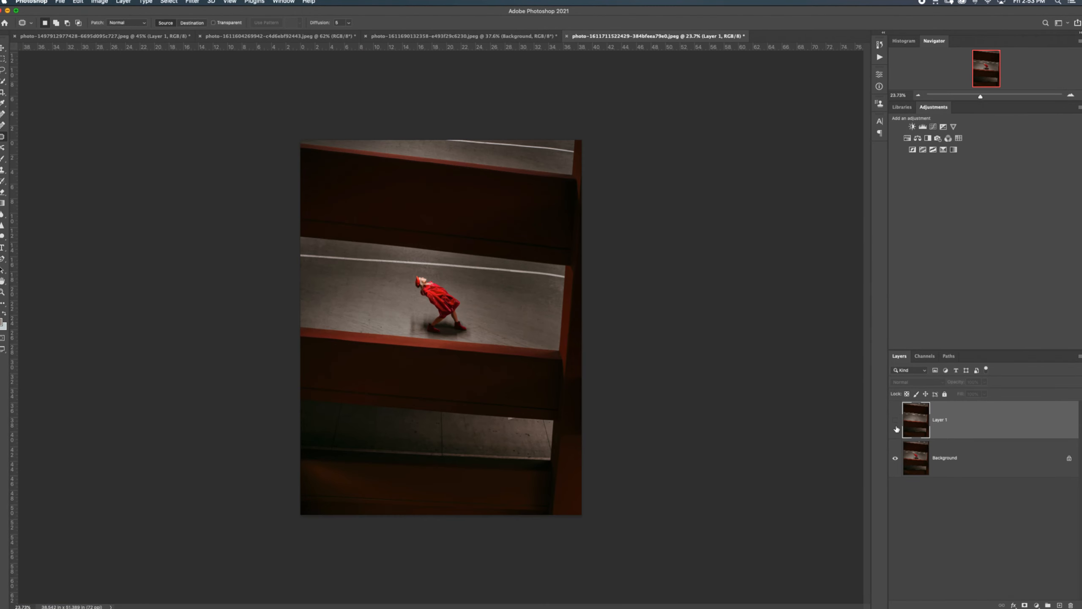
left_click(895, 422)
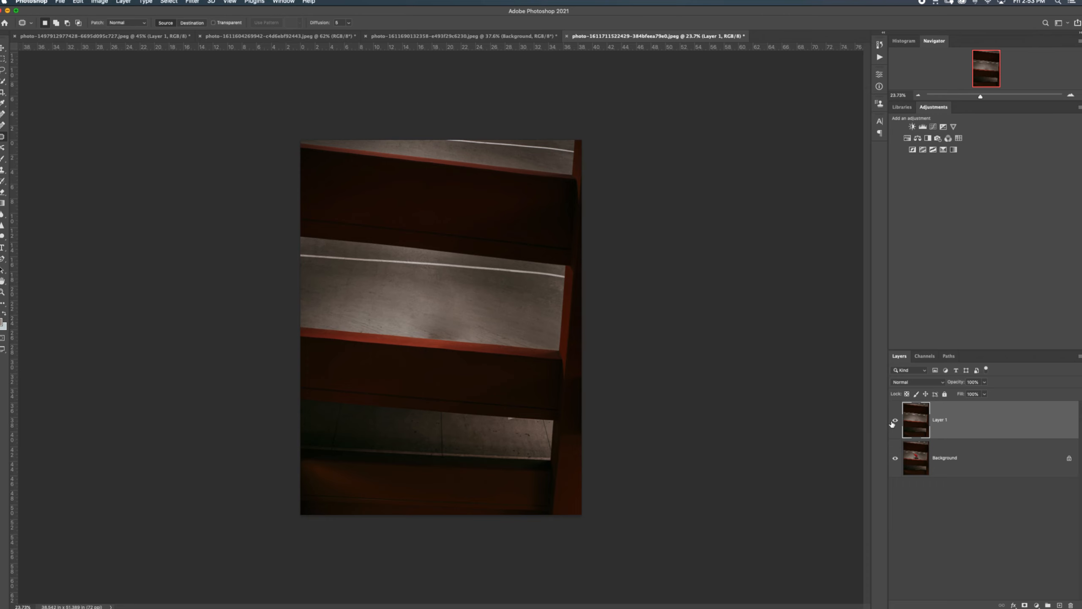
left_click(895, 422)
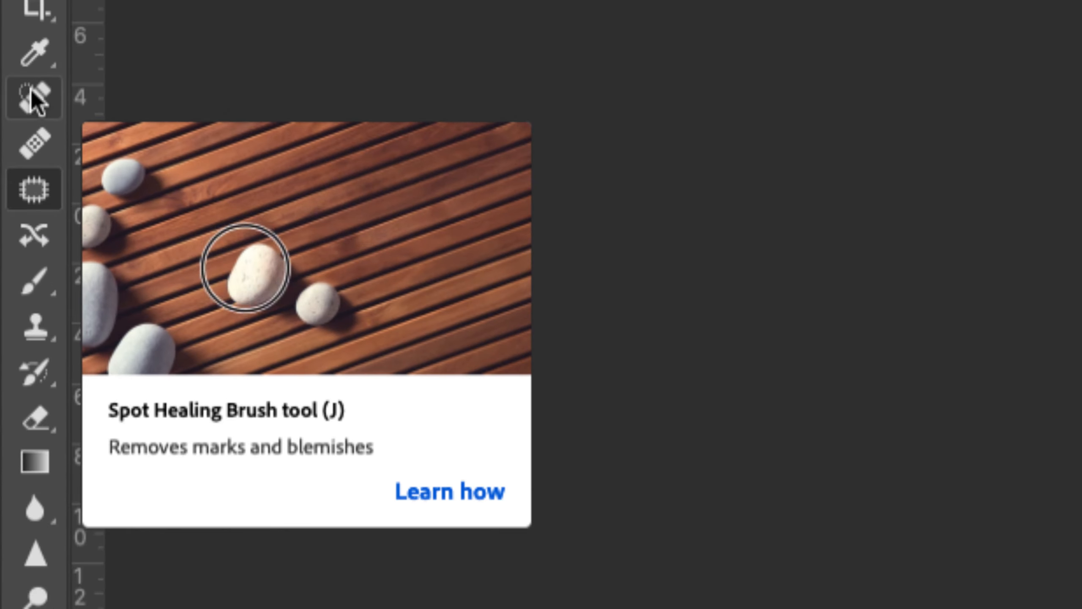
Delete Layer 1, duplicate the Background layer, and paint over the woman in red with the Spot Healing Brush
left_click(25, 105)
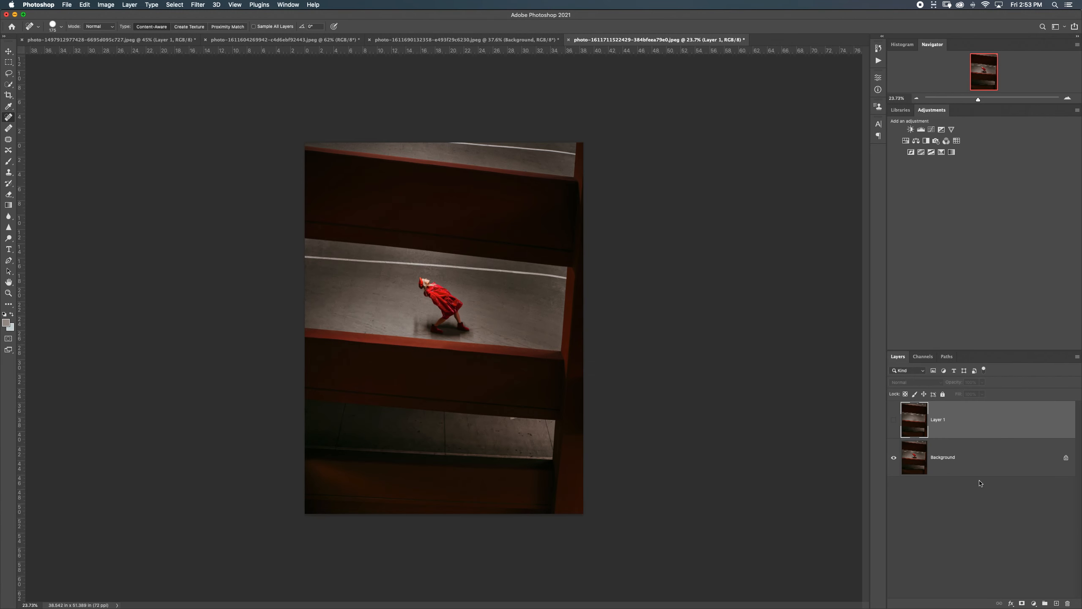
left_click(895, 421)
key("Delete")
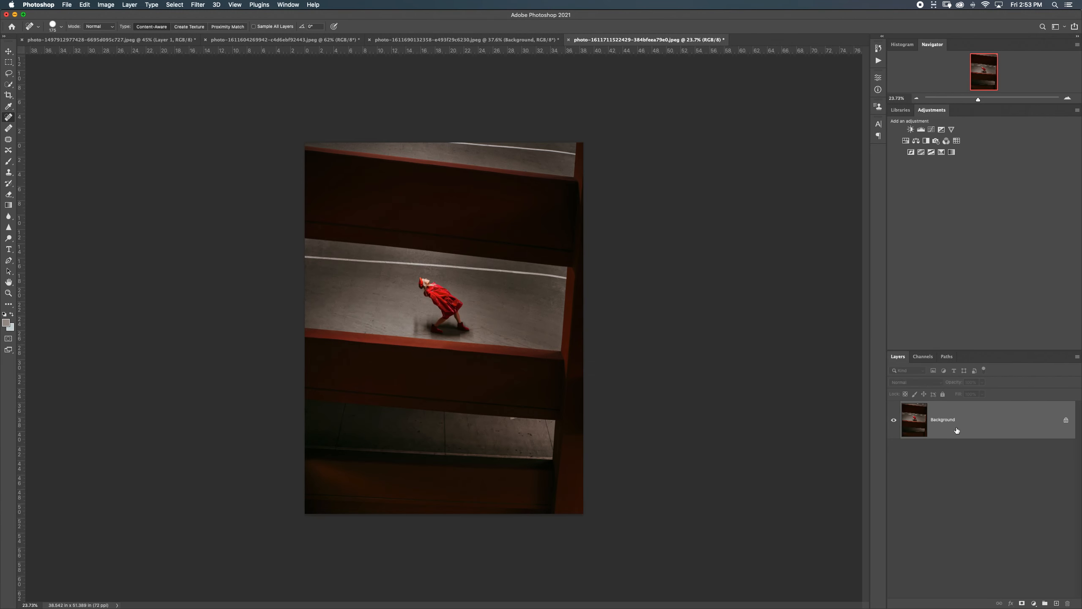
key("super+j")
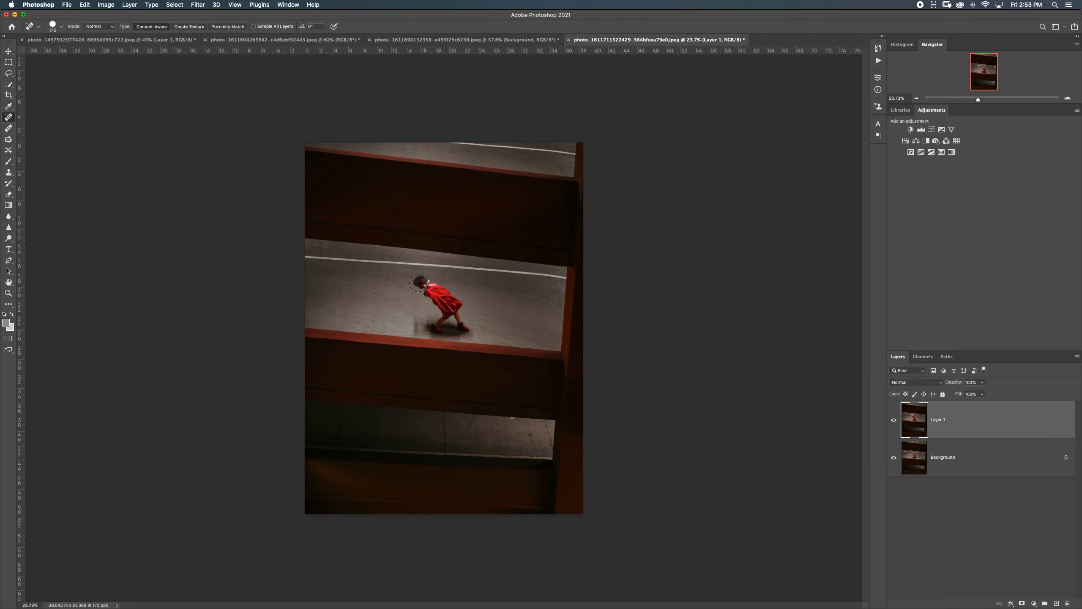
mouse_move(419, 284)
left_mouse_down()
mouse_move(441, 320)
mouse_move(411, 321)
mouse_move(466, 333)
mouse_move(432, 284)
mouse_move(462, 305)
mouse_move(447, 314)
mouse_move(458, 325)
mouse_move(418, 324)
mouse_move(464, 329)
mouse_move(449, 311)
mouse_move(461, 331)
left_mouse_up()
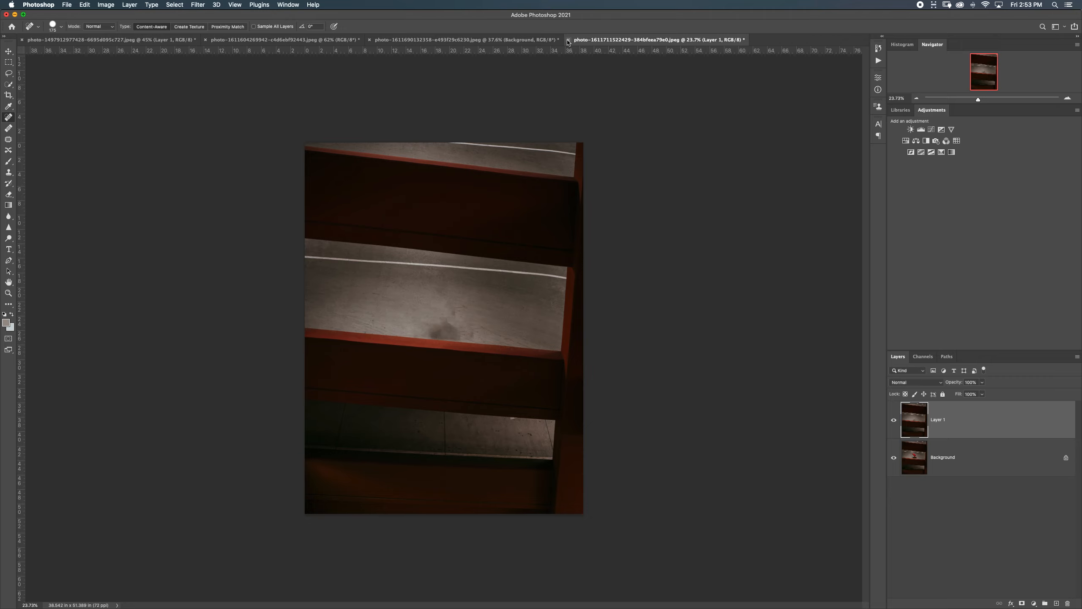
Close the road photo without saving, and delete Layer 1 from the shoe photo
left_click(568, 41)
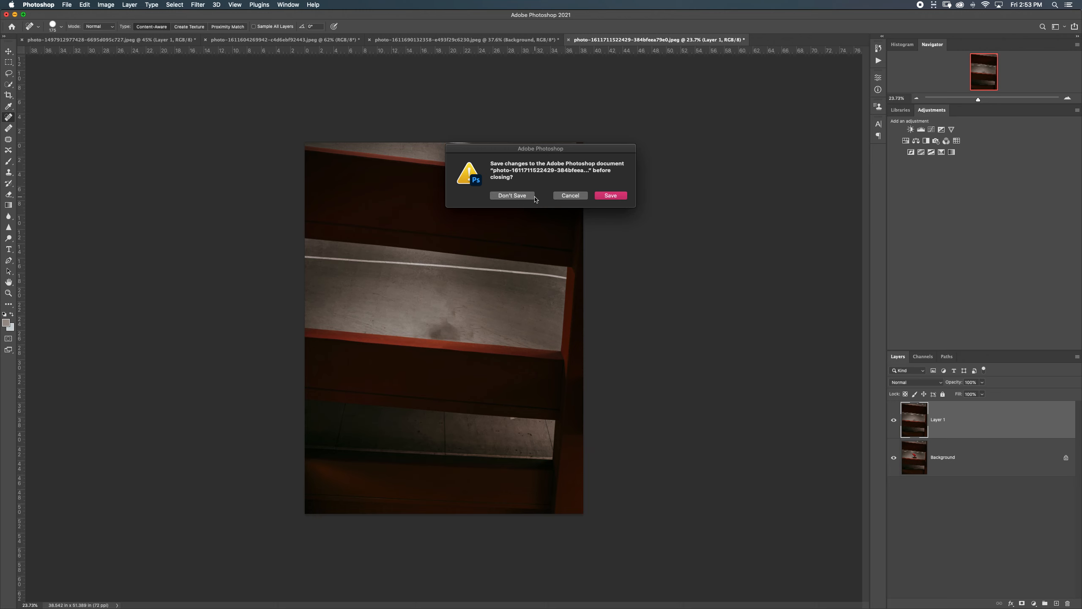
left_click(512, 195)
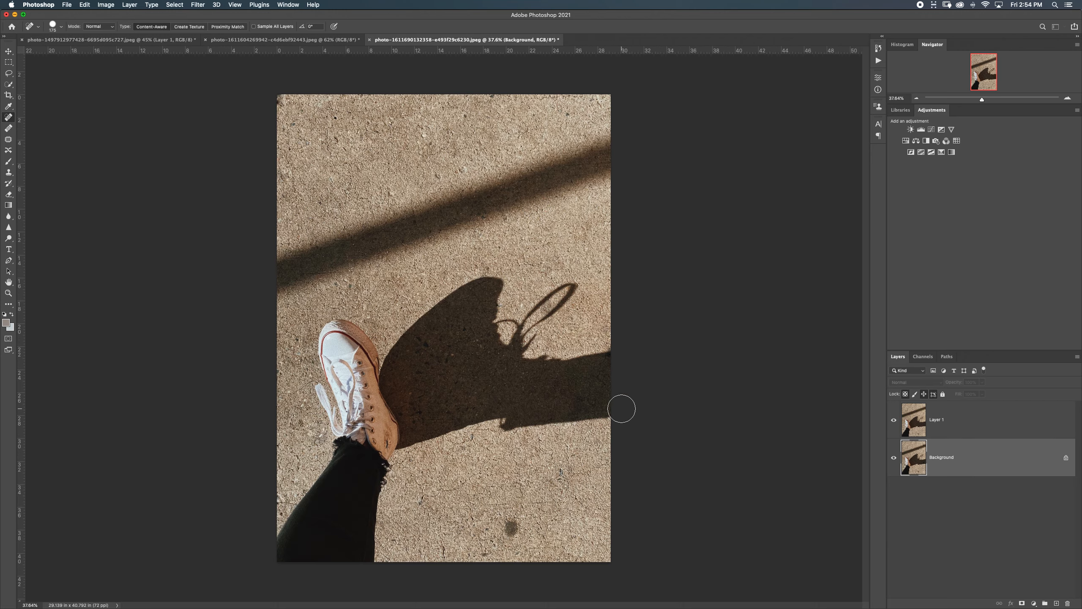
left_click(996, 421)
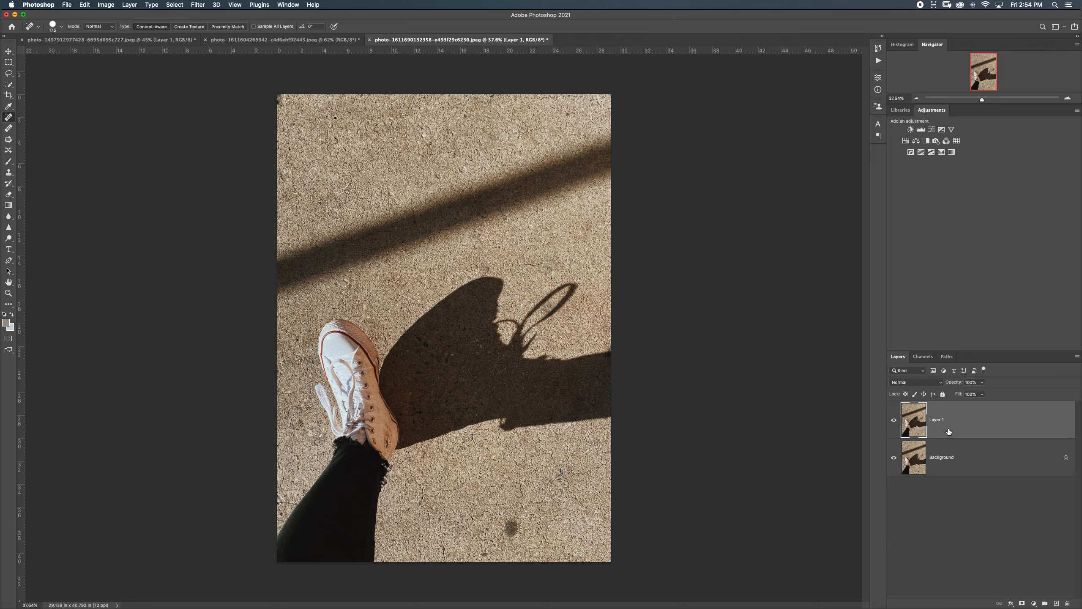
key("BackSpace")
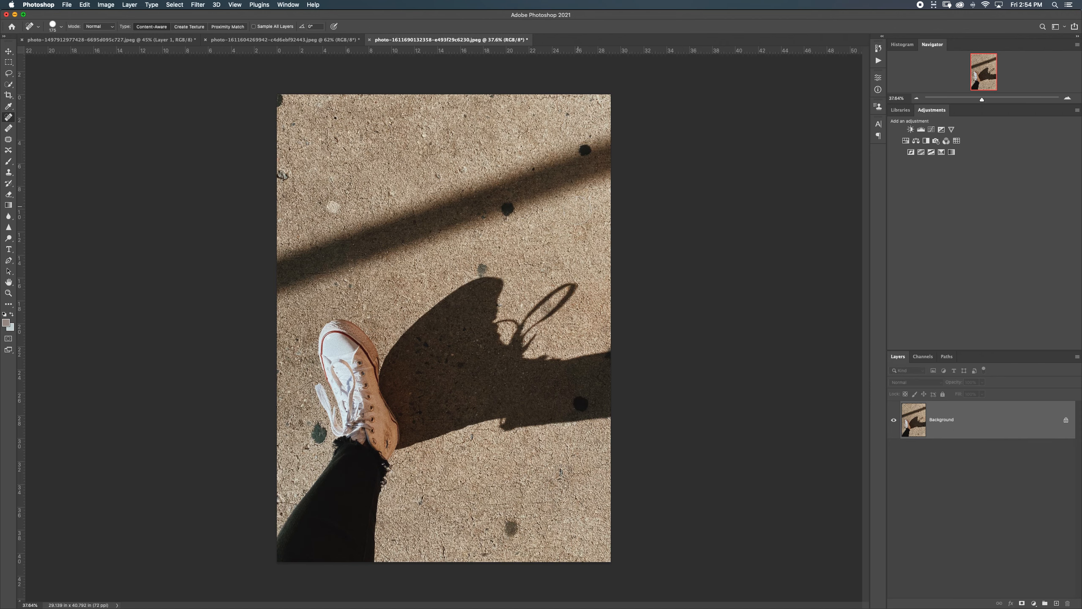
Heal the spots in the shoe's shadow, along the diagonal shadow, and on the pavement's upper-left area and corner
left_click_drag(581, 401, 592, 403)
left_click_drag(589, 151, 577, 152)
left_click_drag(502, 209, 518, 206)
left_click_drag(326, 209, 341, 207)
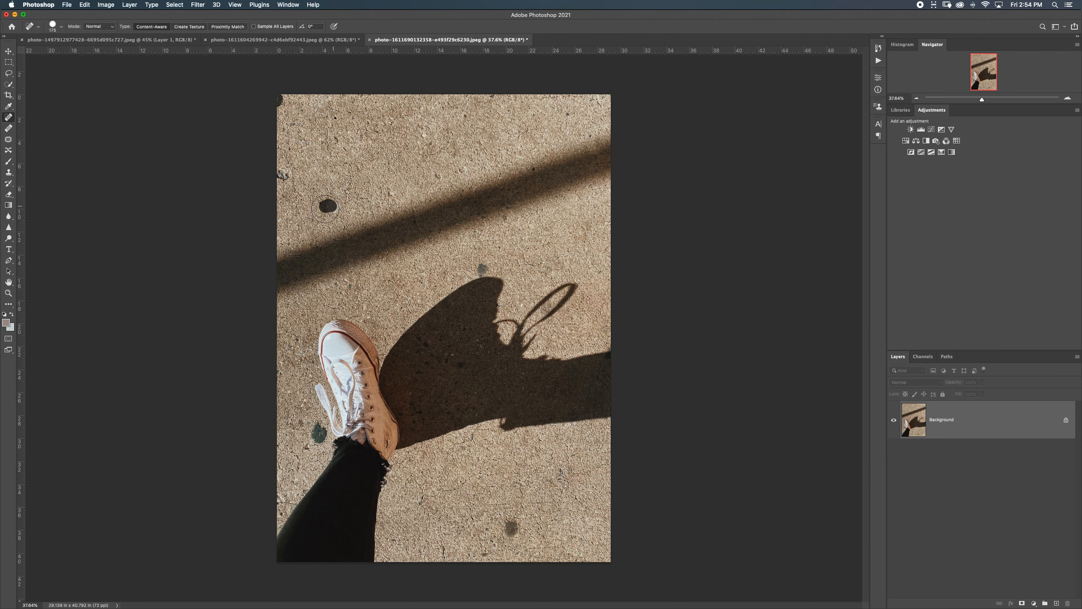
left_click_drag(290, 170, 285, 176)
left_click_drag(278, 96, 279, 100)
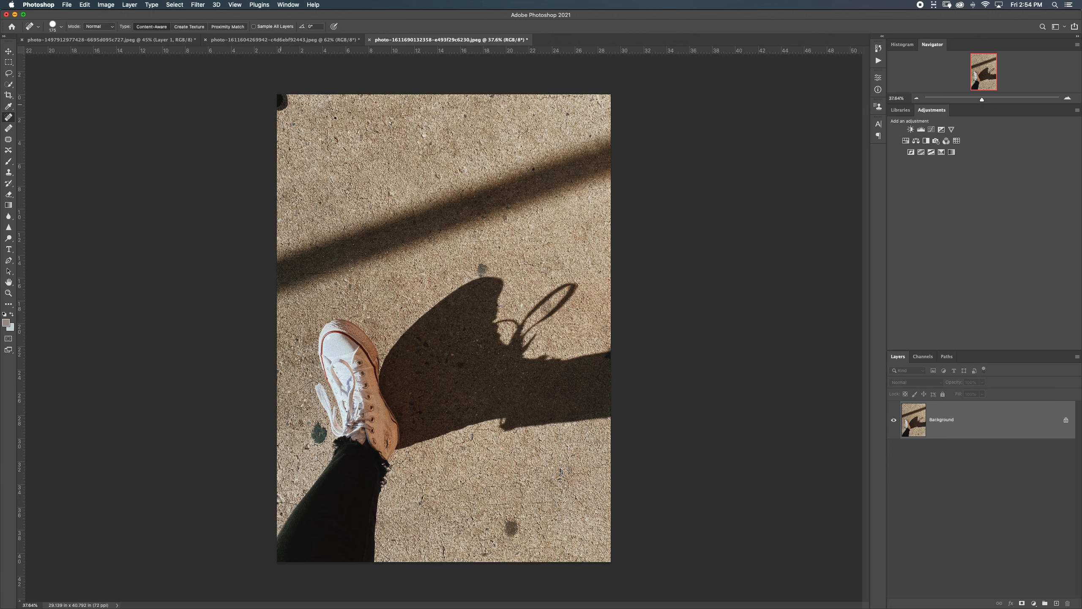
Heal the stains above the shoe's shadow, on the lower pavement and beside the shoe, plus small specks in the shadow and near the upper-left corner
left_click(488, 270)
key("super+z")
left_click_drag(485, 264, 481, 273)
left_click_drag(509, 526, 509, 526)
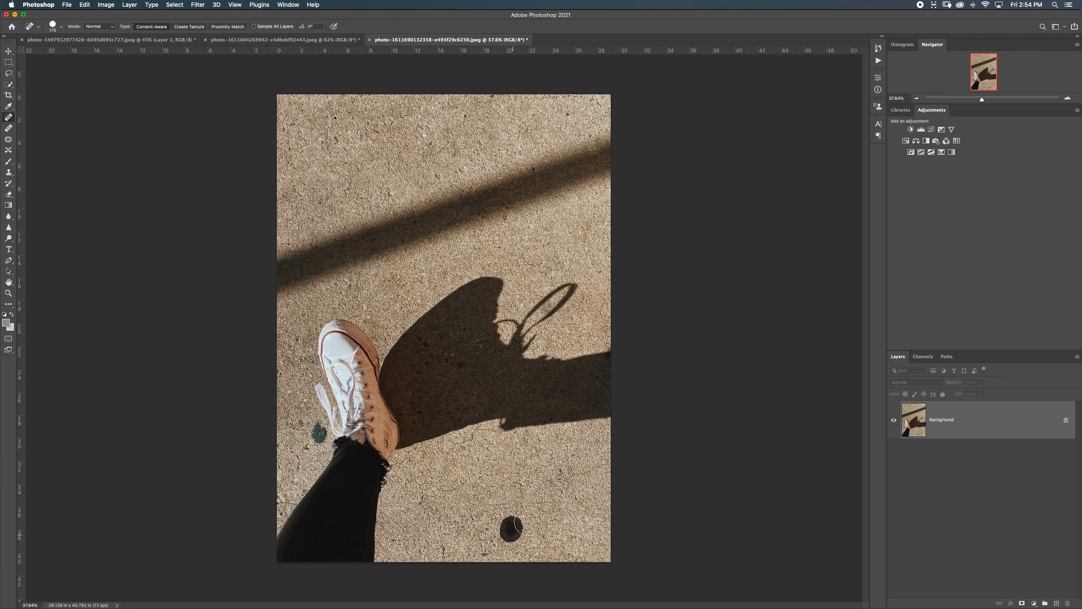
left_click(459, 364)
left_click_drag(316, 428, 319, 434)
left_click_drag(293, 125, 292, 125)
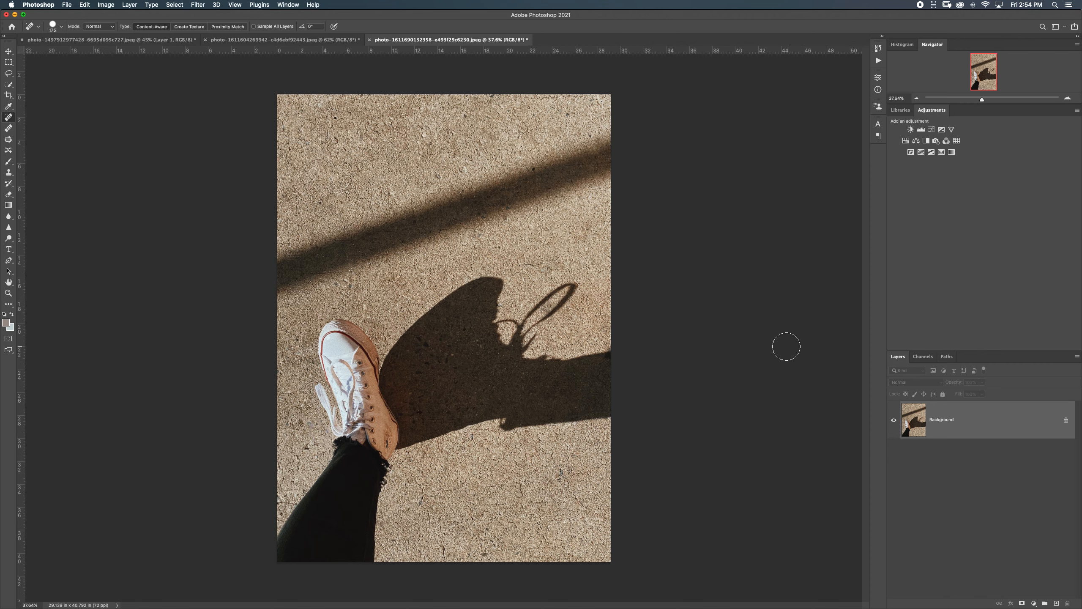
Close the shoe photo without saving, and activate the Patch tool for the desert photo
left_click(369, 40)
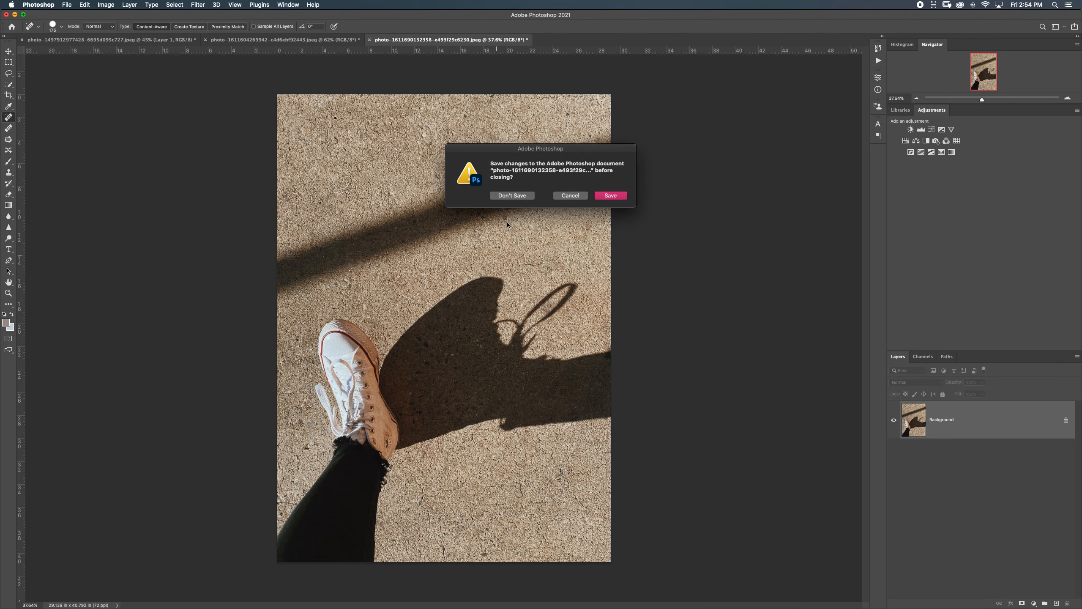
left_click(512, 195)
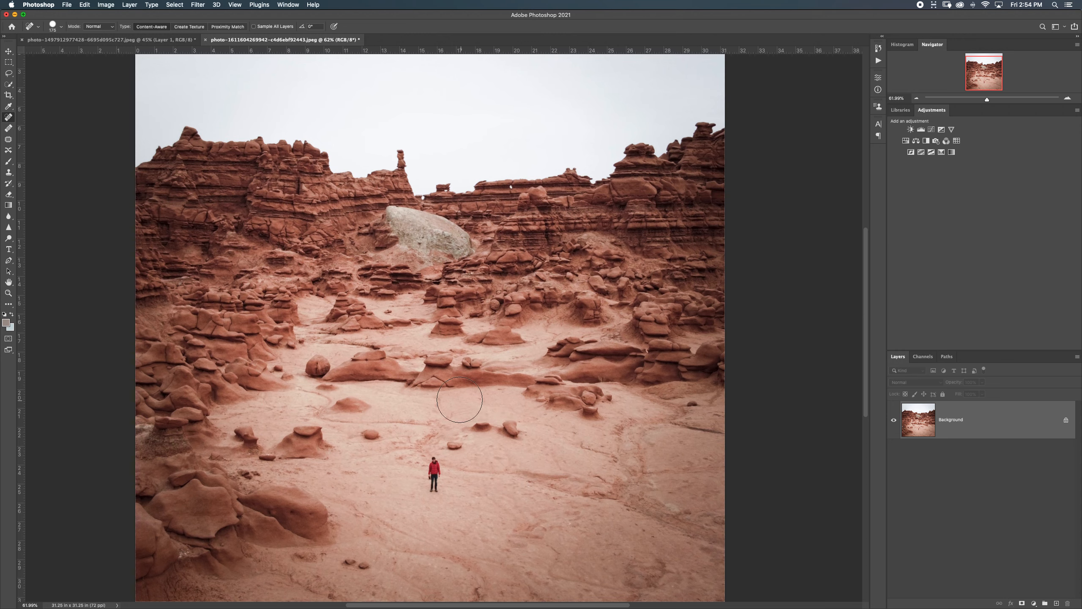
left_click(10, 139)
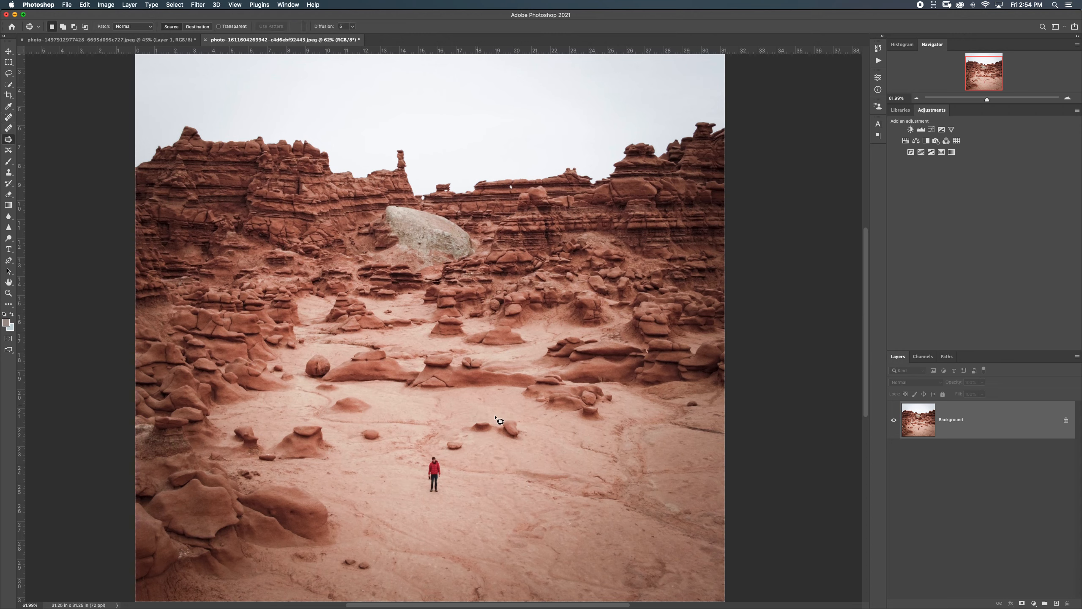
Patch out the person in red and the small rocks just above with clean sand
mouse_move(519, 415)
left_mouse_down()
mouse_move(469, 417)
mouse_move(460, 431)
mouse_move(519, 445)
mouse_move(525, 430)
mouse_move(511, 412)
mouse_move(501, 498)
left_mouse_up()
left_click(546, 439)
mouse_move(417, 473)
left_mouse_down()
mouse_move(450, 478)
mouse_move(422, 457)
left_mouse_up()
left_click_drag(438, 482, 453, 504)
left_click(477, 446)
mouse_move(463, 455)
left_mouse_down()
mouse_move(462, 439)
mouse_move(500, 443)
left_mouse_up()
left_click(481, 430)
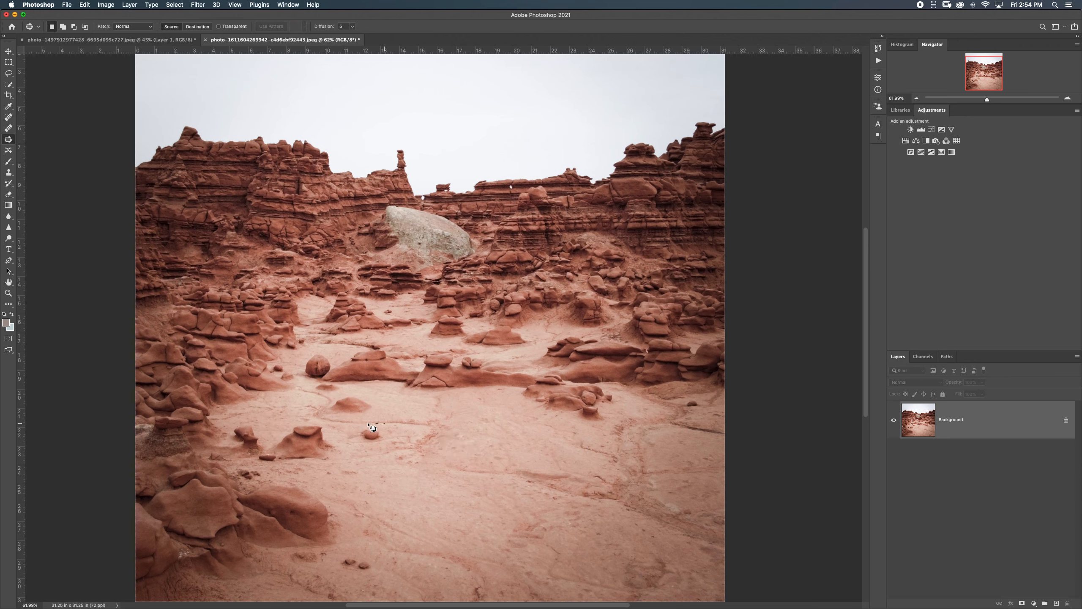
Patch out the small round rock and the rocks to its left with clean sand, deselecting after each patch
mouse_move(362, 450)
left_mouse_down()
mouse_move(383, 424)
mouse_move(412, 499)
left_mouse_up()
key("super+d")
left_click_drag(276, 435, 305, 420)
mouse_move(322, 470)
left_mouse_down()
mouse_move(252, 466)
mouse_move(226, 442)
mouse_move(245, 418)
mouse_move(282, 435)
left_mouse_up()
mouse_move(288, 442)
left_mouse_down()
mouse_move(427, 498)
mouse_move(465, 484)
left_mouse_up()
key("super+d")
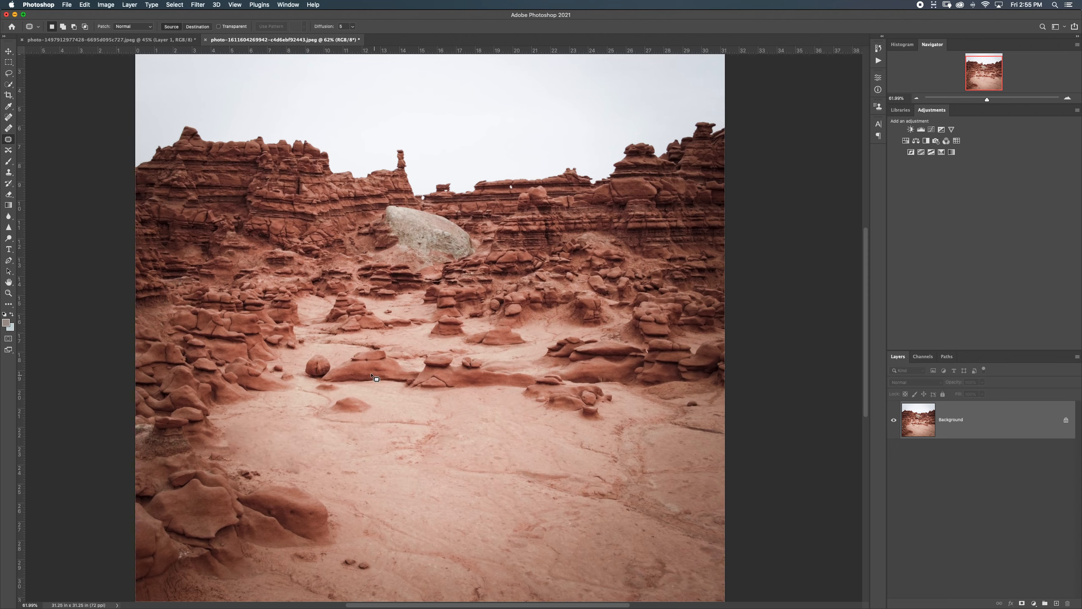
Patch the row of rocks across the middle of the valley with the open sand below, and deselect
left_click_drag(354, 403, 614, 422)
mouse_move(543, 368)
left_mouse_down()
mouse_move(463, 339)
mouse_move(395, 339)
left_mouse_up()
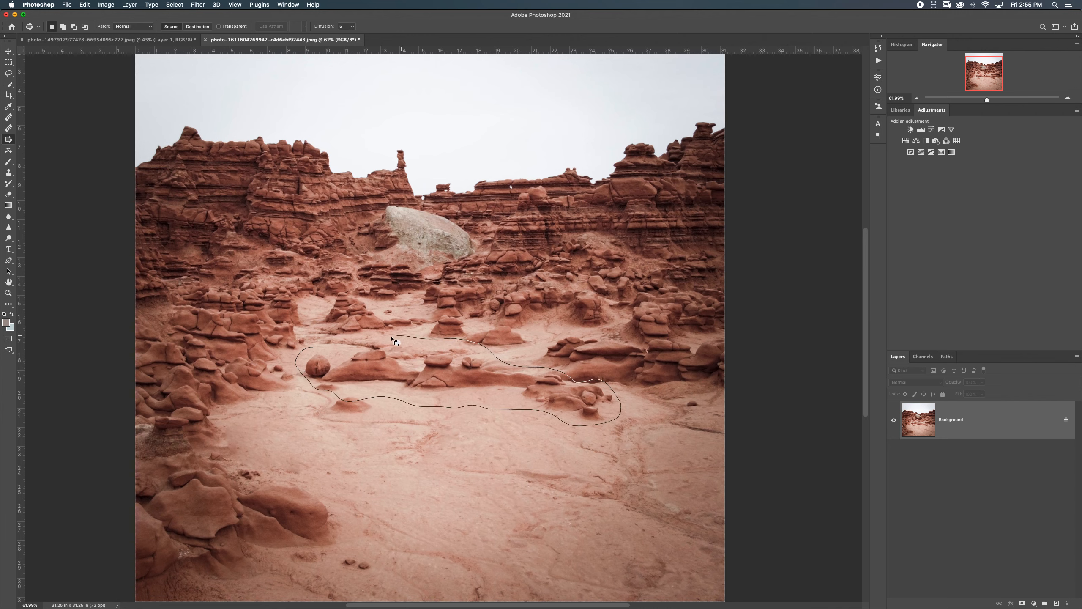
mouse_move(317, 354)
left_mouse_down()
mouse_move(467, 450)
mouse_move(474, 503)
left_mouse_up()
key("ctrl+d")
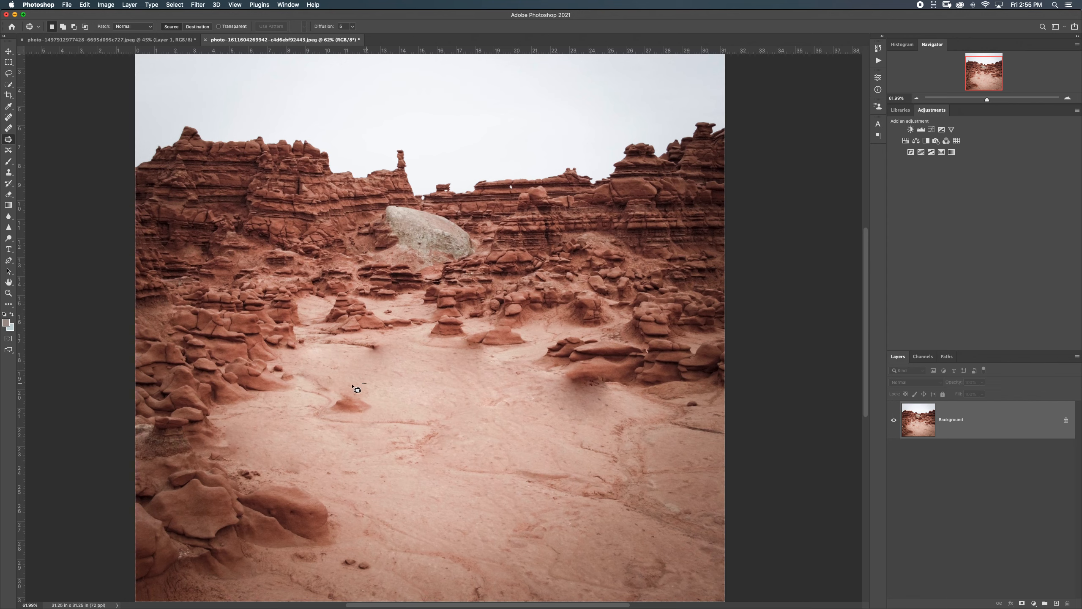
Patch out the leftover low mound and the dark remnant above it with clean sand, and deselect
left_click_drag(353, 384, 396, 452)
key("super+d")
left_click_drag(373, 337, 384, 341)
left_click_drag(377, 346, 464, 415)
key("super+d")
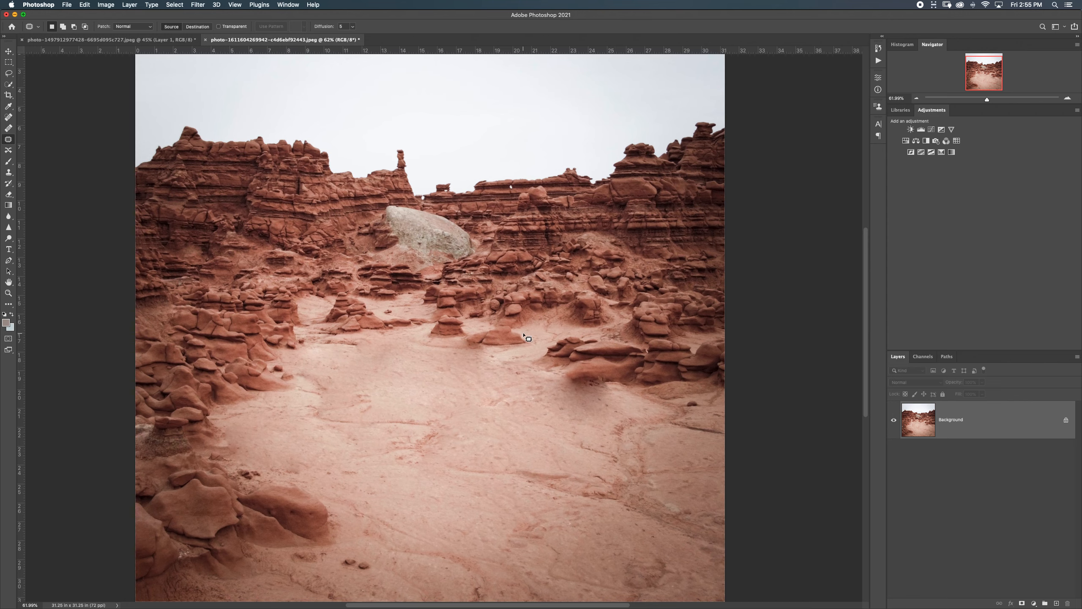
Patch out the flat rock, the small stacked rock and the rock formation along the sand's far edge, deselecting after each
mouse_move(531, 338)
left_mouse_down()
mouse_move(490, 323)
mouse_move(483, 360)
mouse_move(532, 351)
mouse_move(533, 340)
mouse_move(514, 383)
left_mouse_up()
key("super+d")
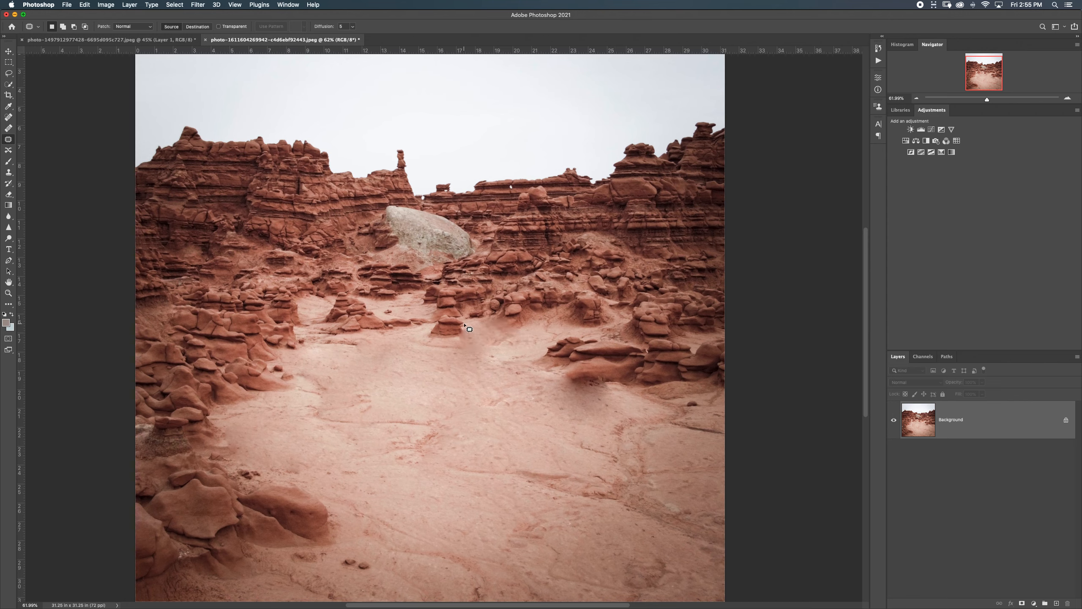
mouse_move(445, 316)
left_mouse_down()
mouse_move(445, 345)
mouse_move(462, 329)
left_mouse_up()
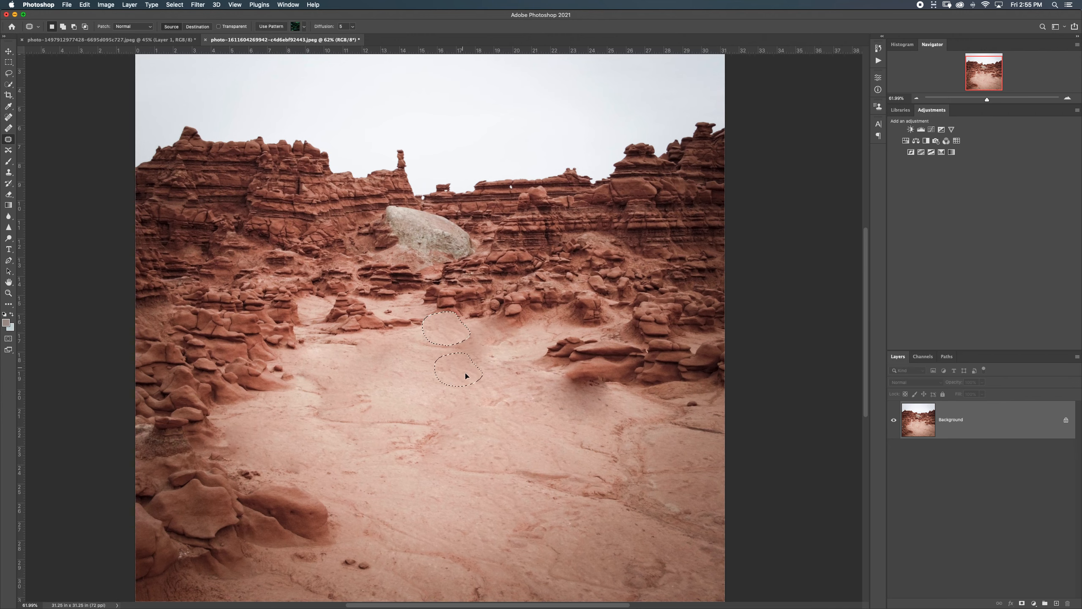
left_click_drag(466, 375, 467, 377)
key("super+d")
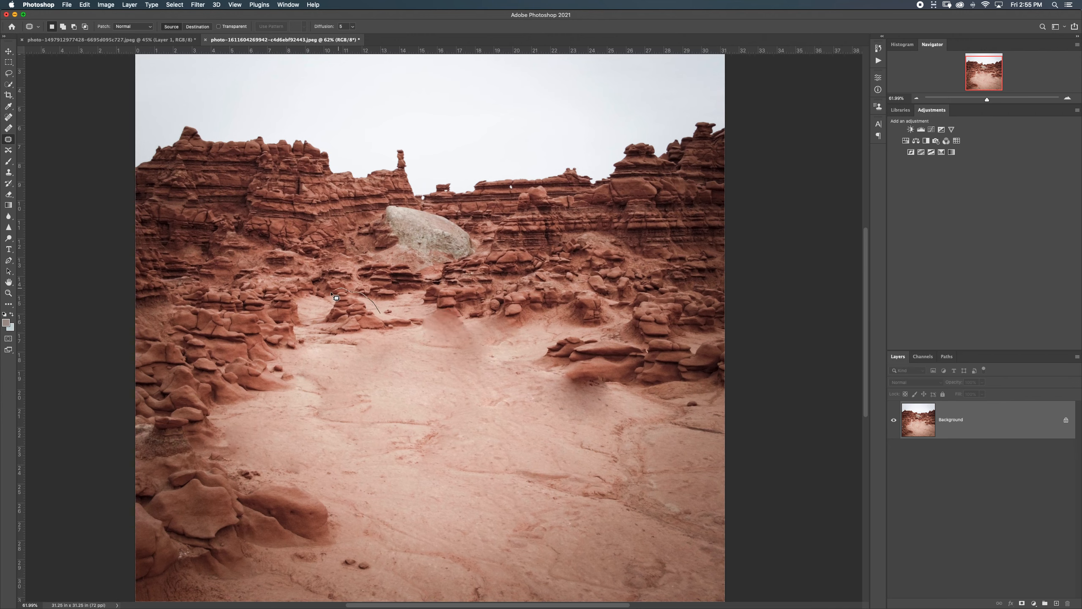
mouse_move(316, 326)
left_mouse_down()
mouse_move(350, 352)
mouse_move(418, 337)
mouse_move(414, 311)
mouse_move(387, 321)
mouse_move(511, 394)
left_mouse_up()
key("super+d")
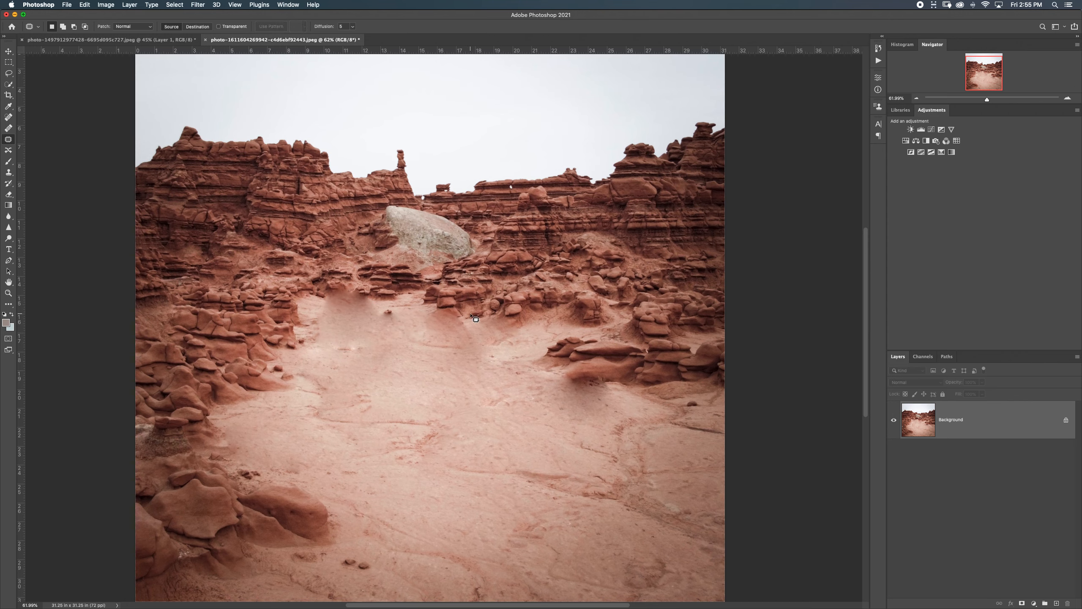
Close the desert photo without saving, and delete Layer 1 from the portrait photo
left_click(206, 40)
left_click(530, 200)
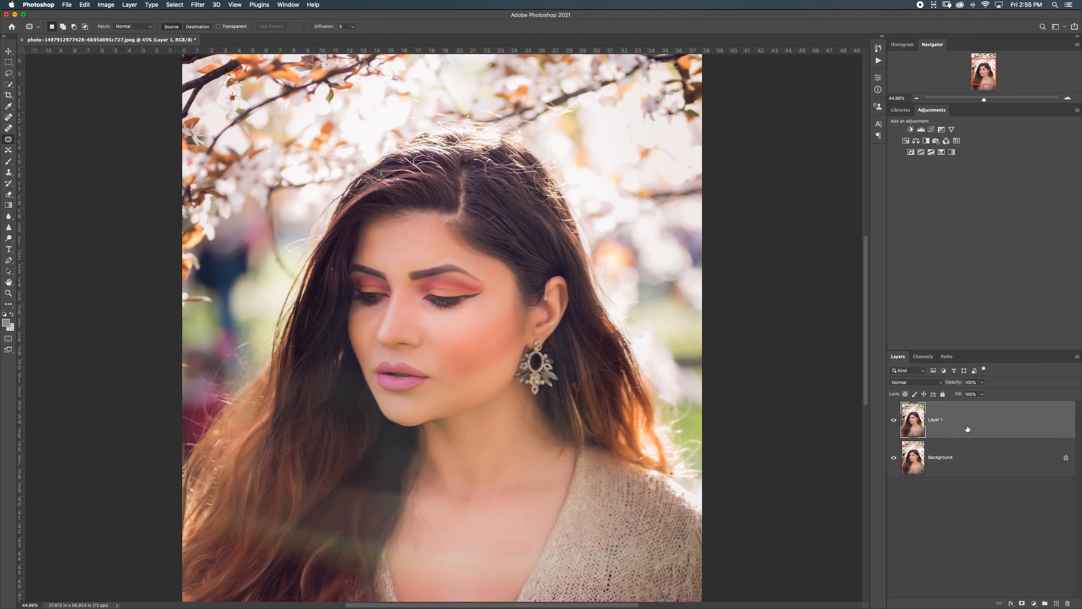
key("Delete")
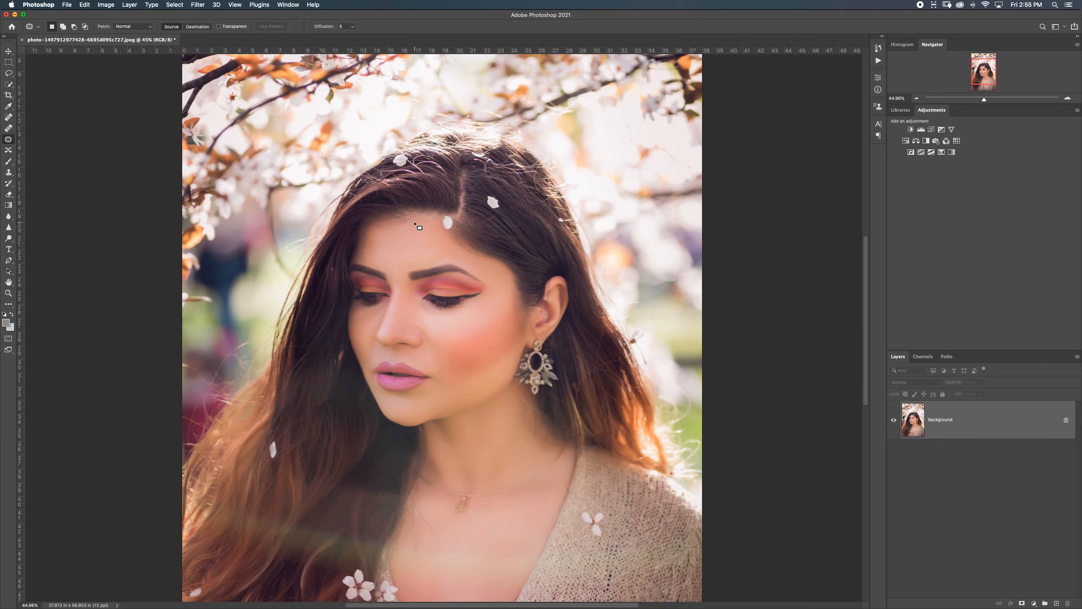
Use the Healing Brush to sample clean dark hair and paint over the white petal right of the parting
left_click(9, 129)
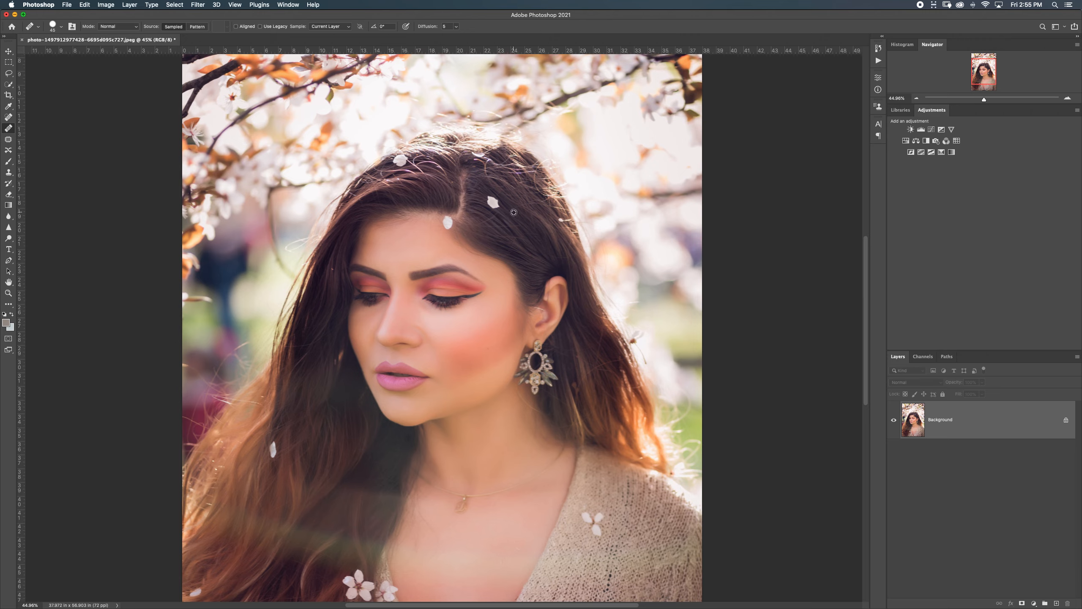
scroll(504, 215, "up", 6)
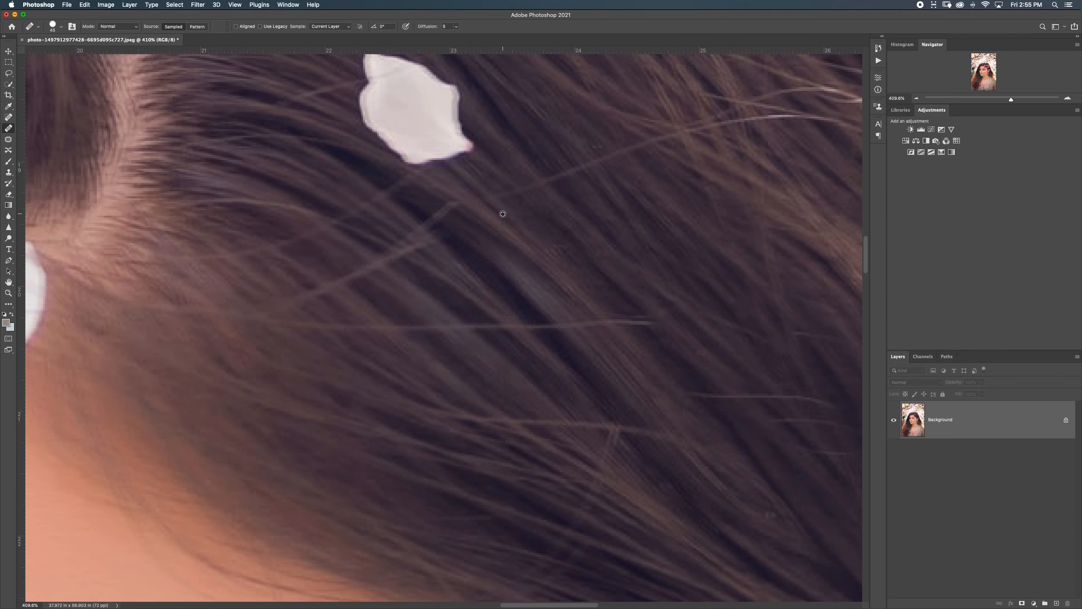
left_click(595, 266, "alt")
mouse_move(460, 139)
left_mouse_down()
mouse_move(417, 90)
mouse_move(389, 79)
mouse_move(373, 101)
mouse_move(436, 144)
mouse_move(443, 114)
mouse_move(371, 78)
mouse_move(335, 106)
mouse_move(404, 154)
mouse_move(494, 153)
left_mouse_up()
Try healing the petal at the hairline with sampled forehead skin, and undo the stroke
scroll(463, 352, "down", 3)
left_click(167, 352, "alt")
mouse_move(205, 326)
left_mouse_down()
mouse_move(219, 348)
mouse_move(240, 330)
mouse_move(235, 301)
mouse_move(217, 296)
mouse_move(214, 321)
mouse_move(249, 317)
left_mouse_up()
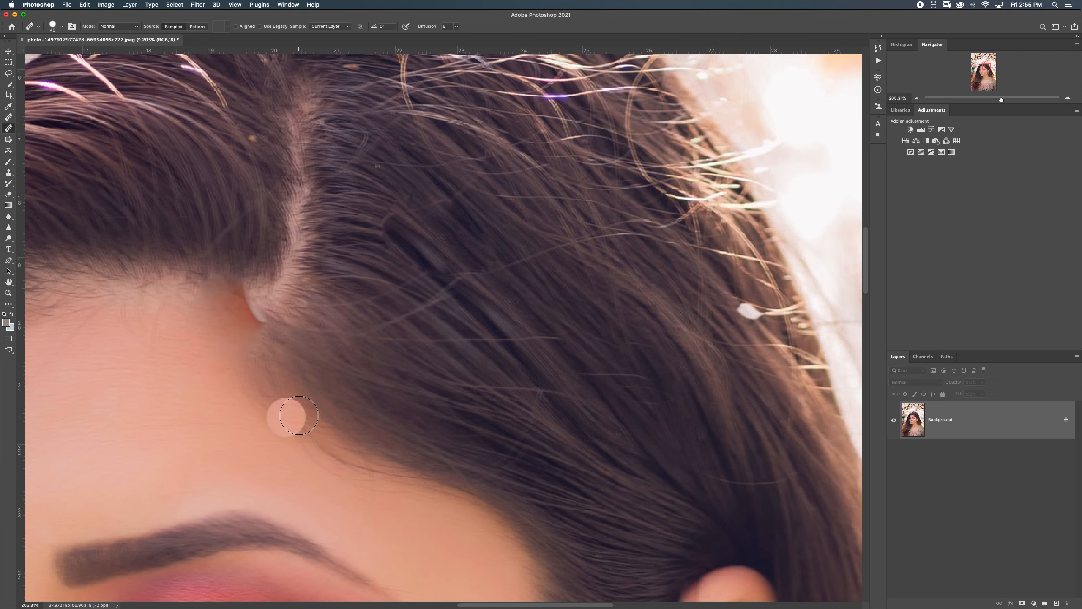
key("super+z")
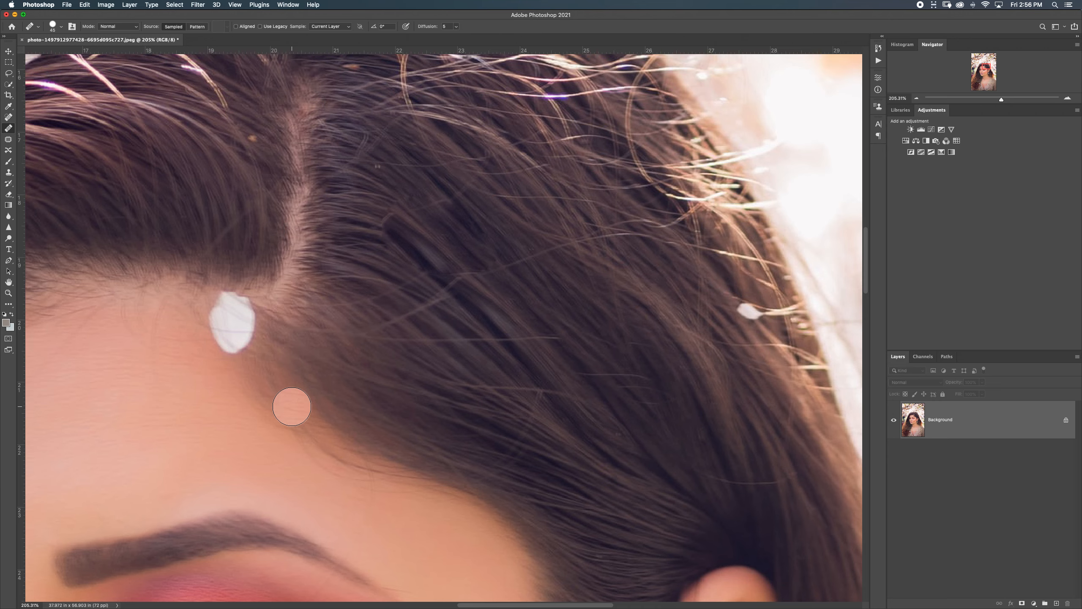
Use the Patch tool to replace the white petal at the hairline with nearby clean forehead and hair, and deselect
key("shift+j")
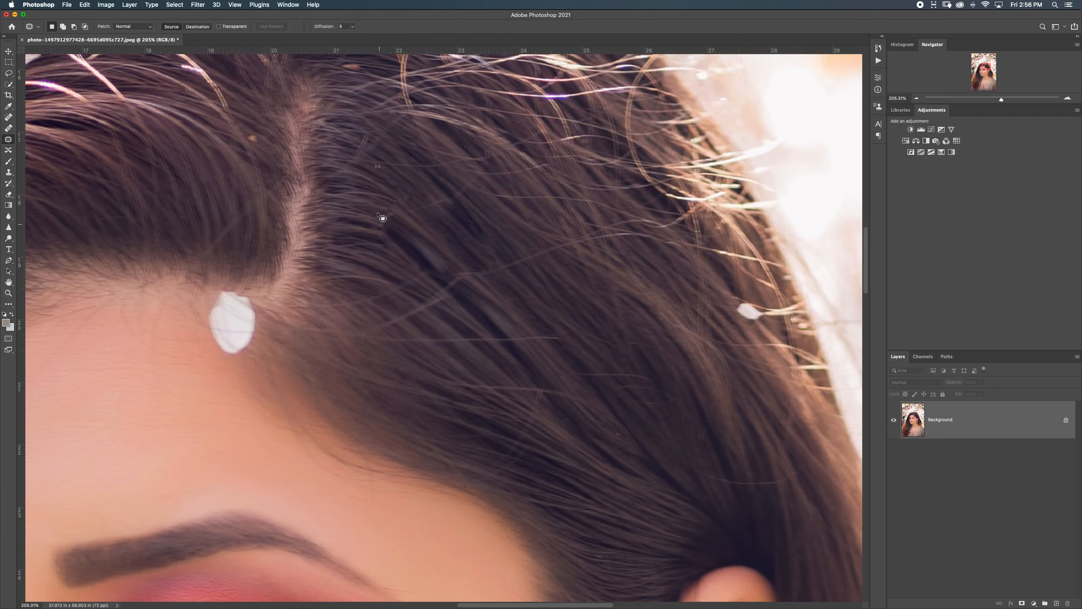
mouse_move(251, 297)
left_mouse_down()
mouse_move(261, 333)
mouse_move(247, 354)
mouse_move(208, 343)
mouse_move(199, 313)
mouse_move(228, 286)
mouse_move(223, 319)
mouse_move(162, 316)
left_mouse_up()
key("super+d")
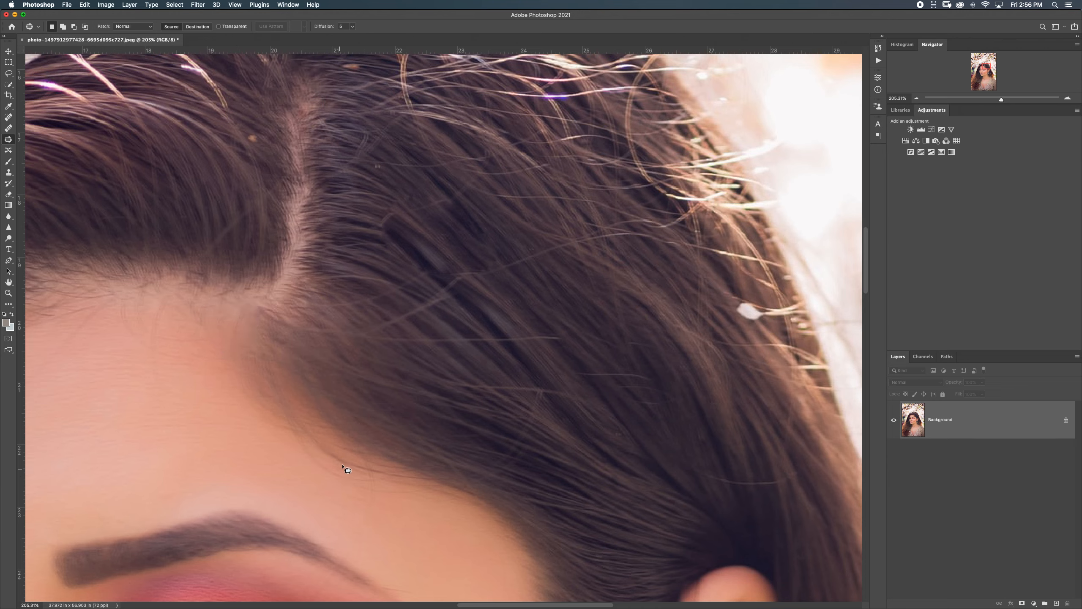
Patch the spot on the shoulder of the knitted sweater with clean knit texture close by, and deselect
left_click_drag(359, 338, 547, 64)
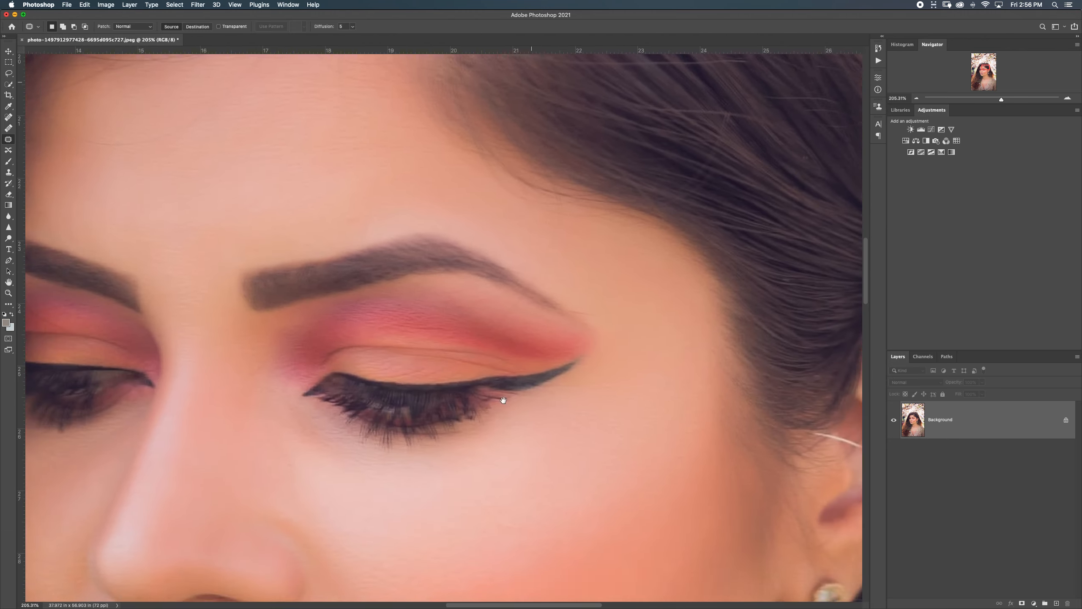
left_click_drag(503, 399, 397, 60)
left_click_drag(462, 312, 413, 143)
left_click_drag(852, 567, 368, 74)
mouse_move(393, 353)
left_mouse_down()
mouse_move(433, 368)
mouse_move(412, 384)
mouse_move(442, 379)
mouse_move(404, 462)
mouse_move(347, 324)
mouse_move(416, 383)
mouse_move(445, 360)
mouse_move(554, 389)
mouse_move(429, 223)
mouse_move(436, 325)
mouse_move(415, 474)
mouse_move(348, 543)
mouse_move(284, 566)
mouse_move(256, 499)
mouse_move(319, 462)
mouse_move(360, 500)
left_mouse_up()
key("super+d")
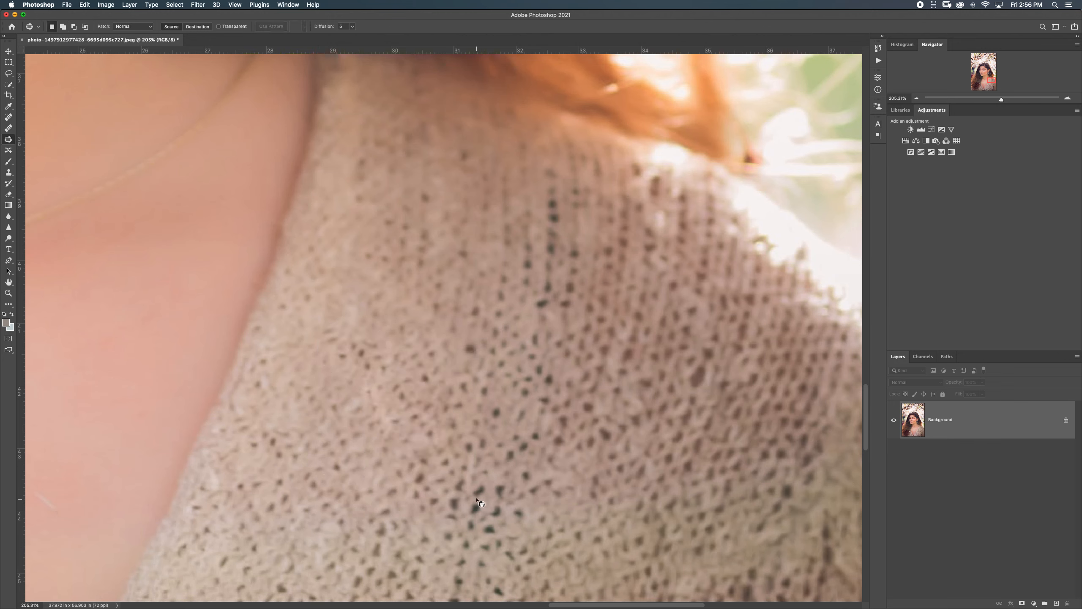
Patch the dark blurred shapes in the background along the photo's left edge, deselecting after each patch
left_click_drag(471, 451, 471, 451)
scroll(371, 299, "down", 10)
scroll(370, 312, "down", 5)
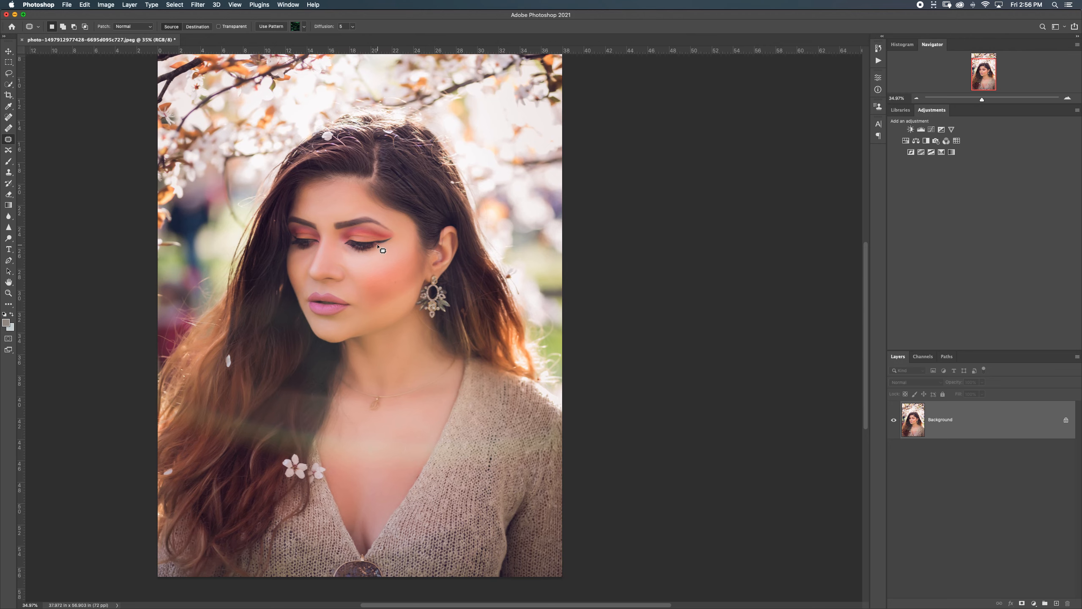
left_click_drag(204, 186, 213, 219)
mouse_move(207, 281)
left_mouse_down()
mouse_move(178, 277)
mouse_move(182, 262)
mouse_move(158, 216)
mouse_move(169, 187)
mouse_move(202, 185)
left_mouse_up()
left_click_drag(190, 228, 531, 226)
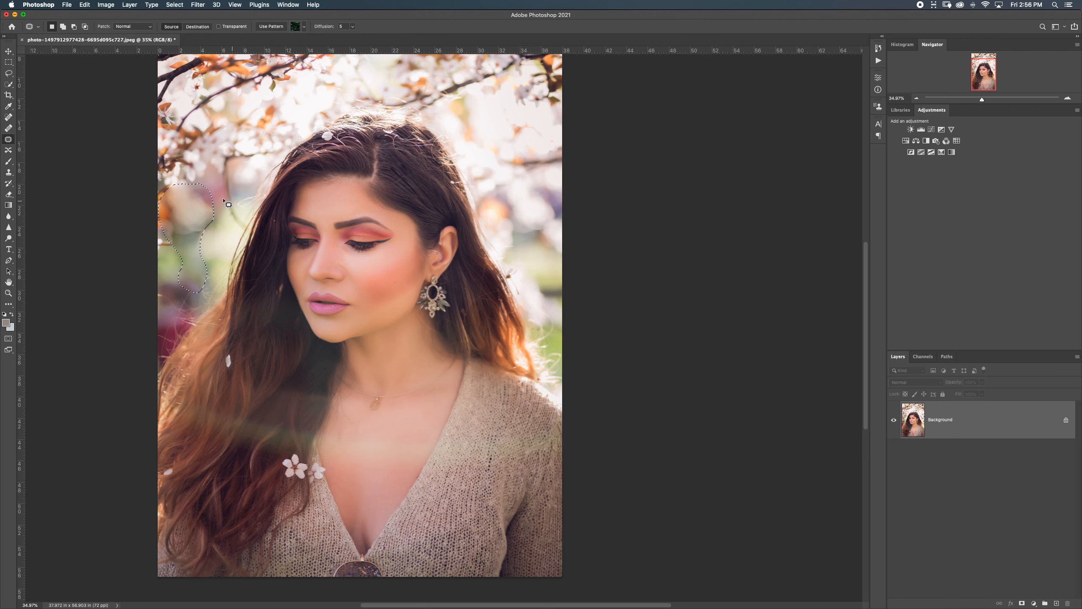
key("super+d")
mouse_move(197, 175)
left_mouse_down()
mouse_move(181, 234)
mouse_move(254, 201)
mouse_move(188, 174)
mouse_move(187, 241)
mouse_move(187, 209)
left_mouse_up()
key("super+d")
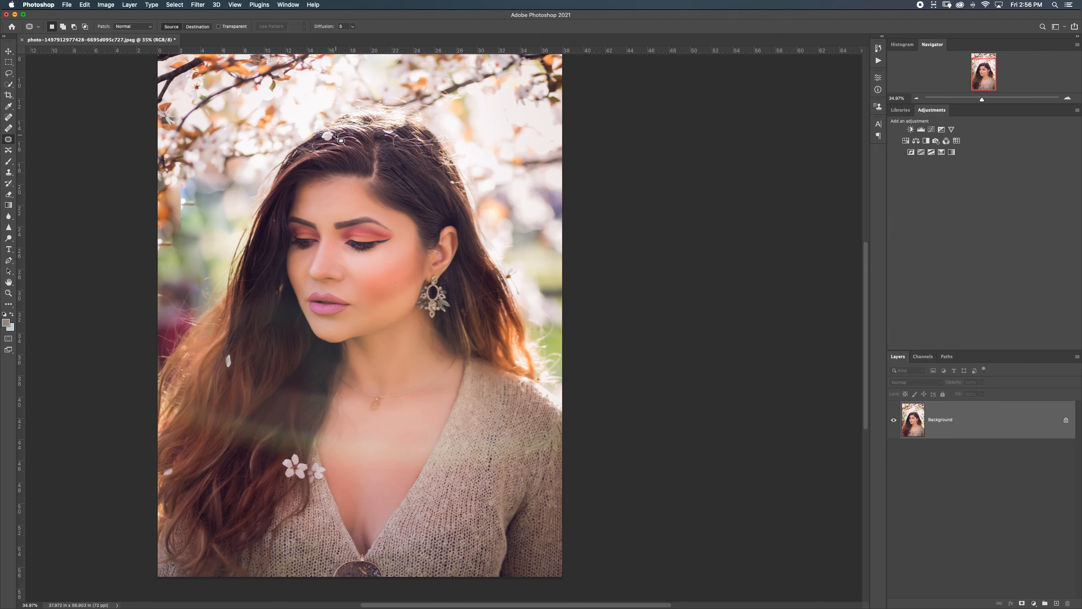
Patch out the blossom on top of the head and the white petal in the long hair, deselecting after each
mouse_move(331, 142)
left_mouse_down()
mouse_move(344, 135)
mouse_move(350, 167)
mouse_move(346, 139)
left_mouse_up()
key("super+d")
left_click_drag(230, 352, 229, 388)
key("super+d")
Patch out the petal at the hair's outer edge and the two white blossoms beside the sweater neckline, and deselect
mouse_move(172, 466)
left_mouse_down()
mouse_move(166, 481)
mouse_move(208, 462)
left_mouse_up()
mouse_move(288, 458)
left_mouse_down()
mouse_move(279, 469)
mouse_move(296, 487)
left_mouse_up()
left_click_drag(288, 456, 290, 455)
mouse_move(294, 463)
left_mouse_down()
mouse_move(268, 454)
mouse_move(322, 486)
mouse_move(306, 468)
left_mouse_up()
left_click(268, 508)
left_click_drag(314, 475, 321, 495)
key("super+d")
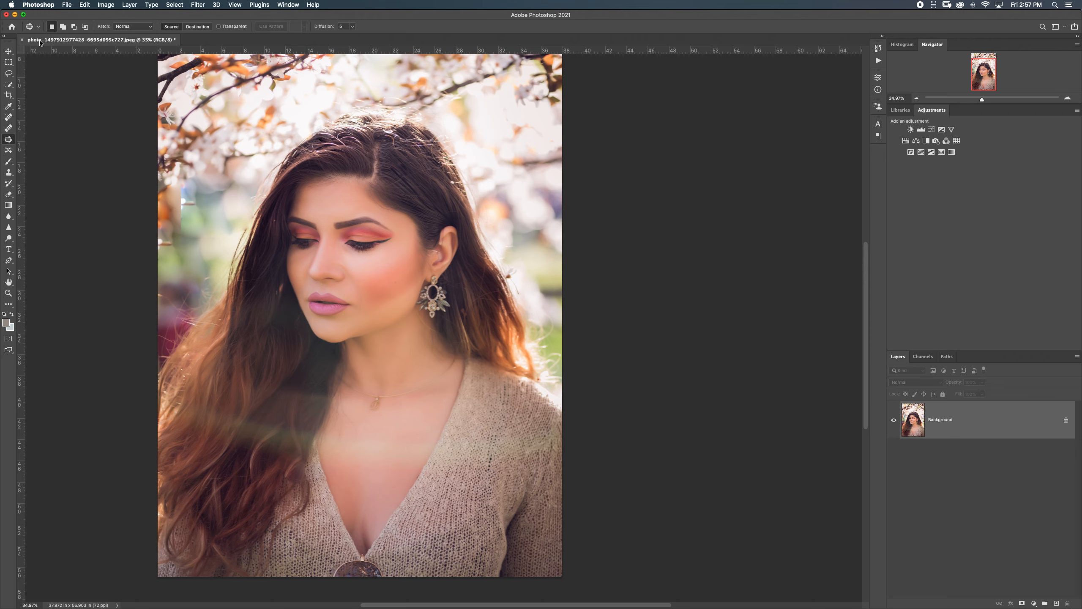
Patch the hard-edged leftover in the blurred background beside the hair with neighbouring background, and deselect
mouse_move(183, 164)
left_mouse_down()
mouse_move(176, 232)
mouse_move(194, 192)
mouse_move(183, 161)
mouse_move(205, 214)
mouse_move(228, 195)
left_mouse_up()
key("ctrl+d")
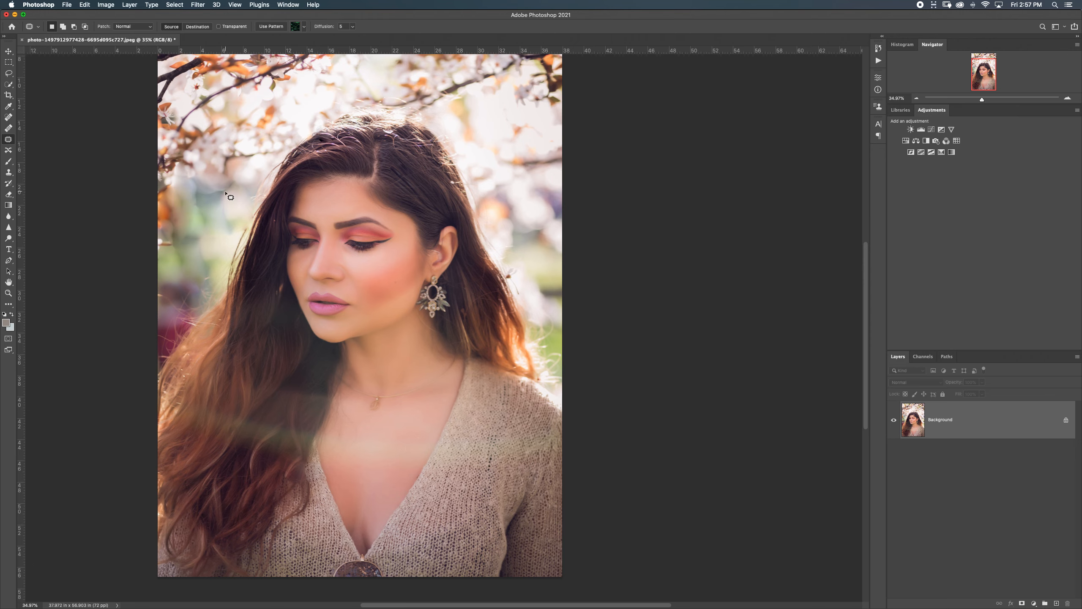